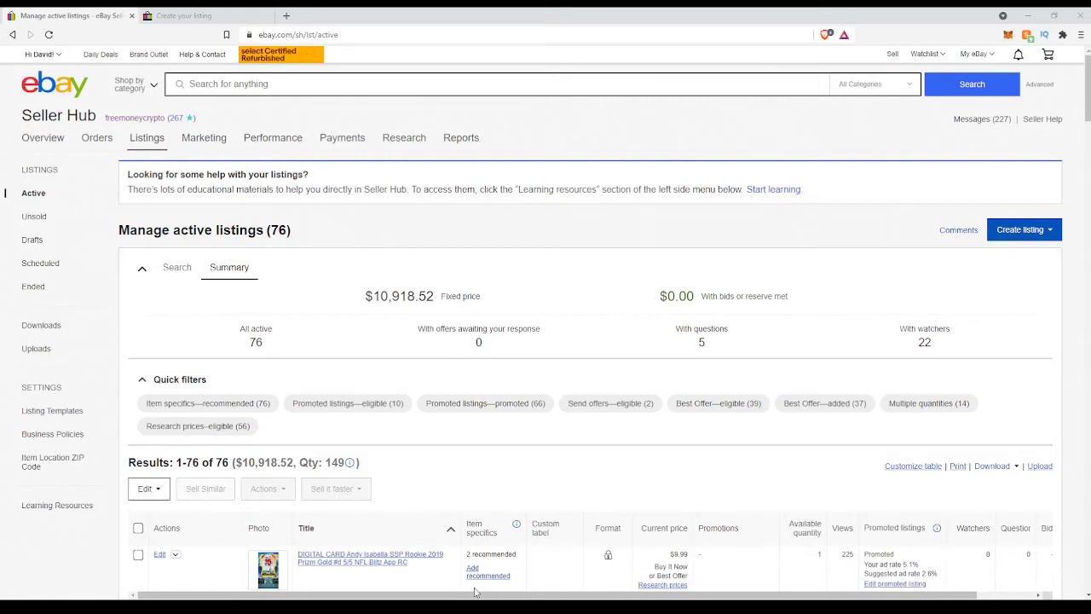
Look through the active listings and view the actions available for the Joe Burrow Select GOLD #d2/10 card.
scroll(549, 378, "down", 3)
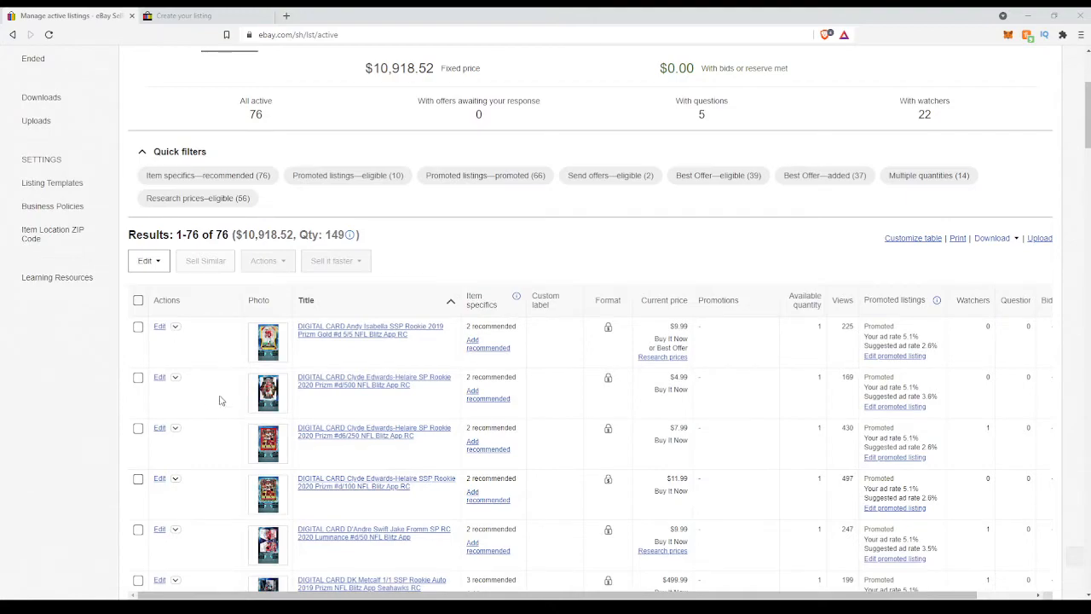
scroll(220, 400, "down", 15)
scroll(224, 405, "down", 5)
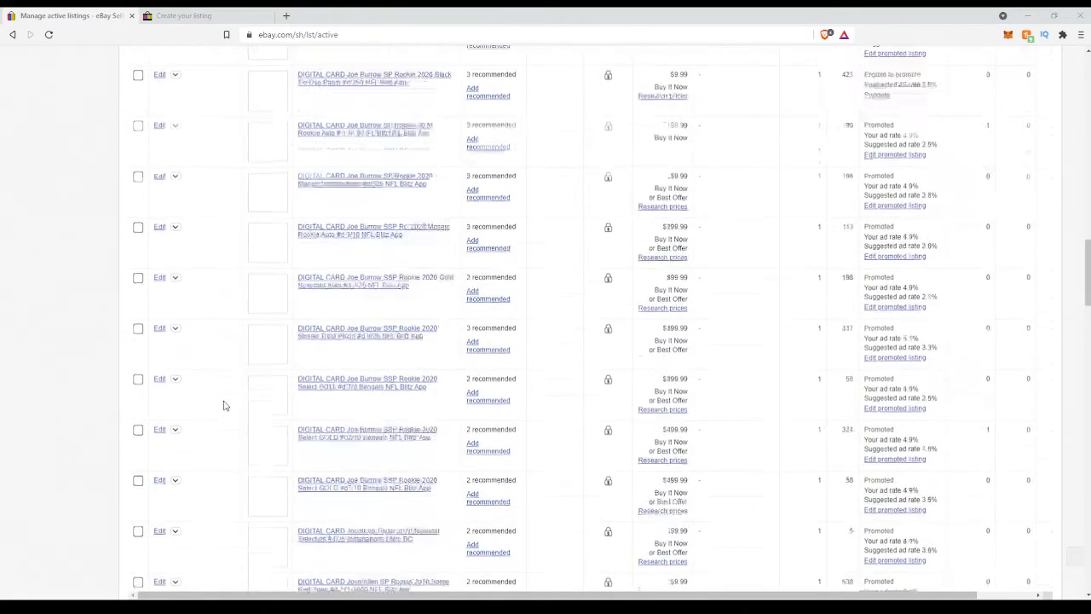
scroll(263, 390, "up", 1)
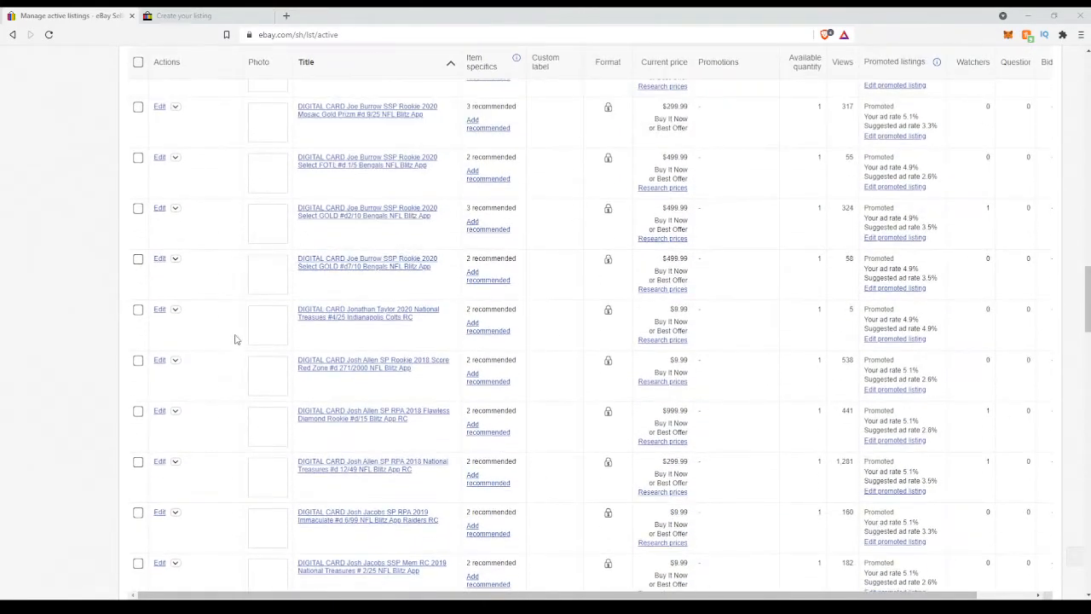
left_click(176, 209)
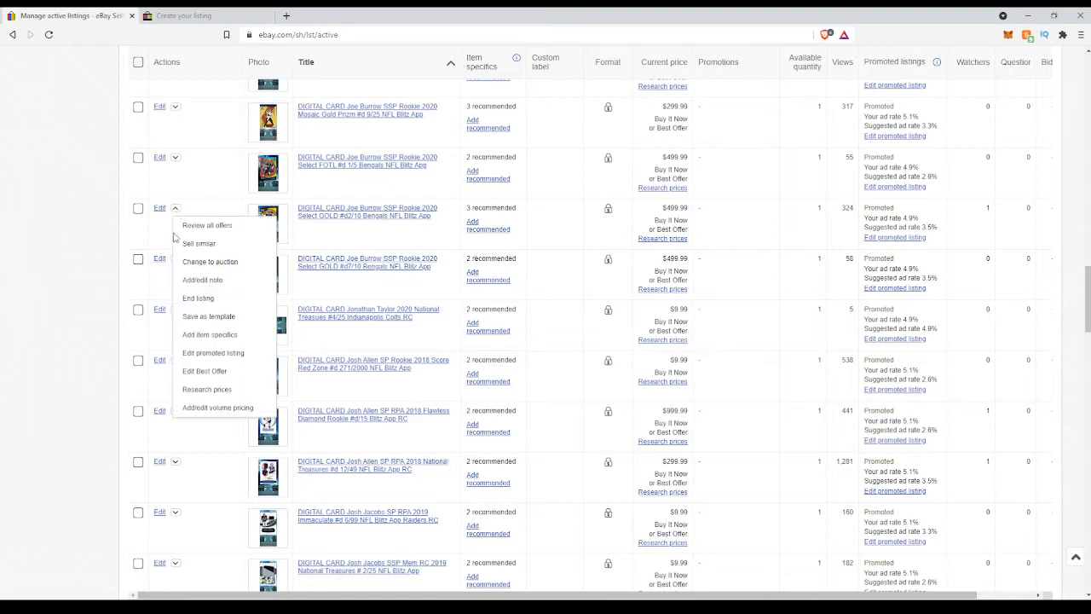
left_click(67, 256)
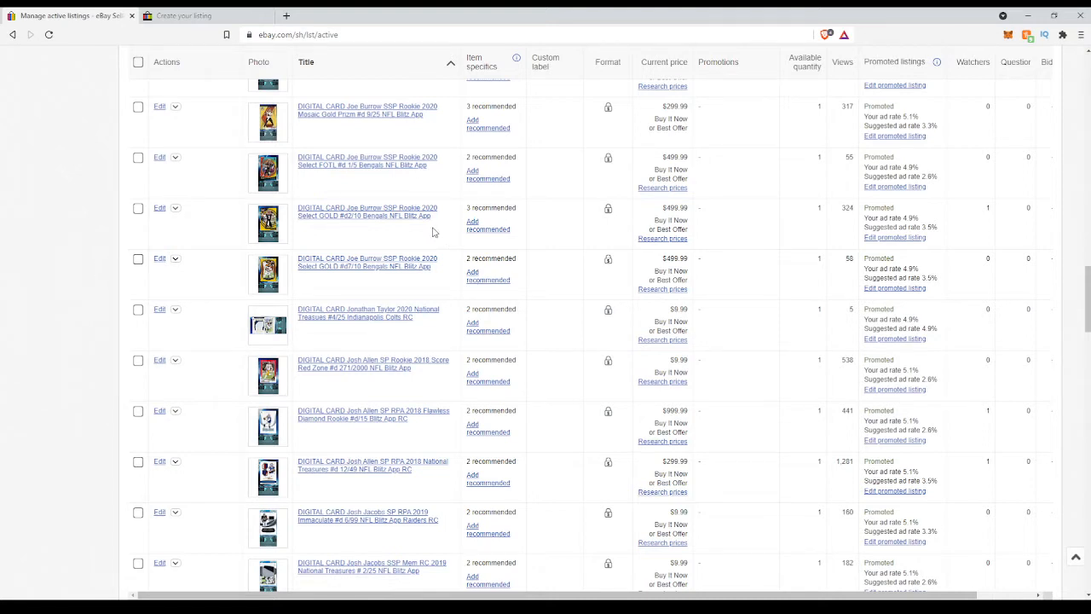
scroll(634, 286, "up", 15)
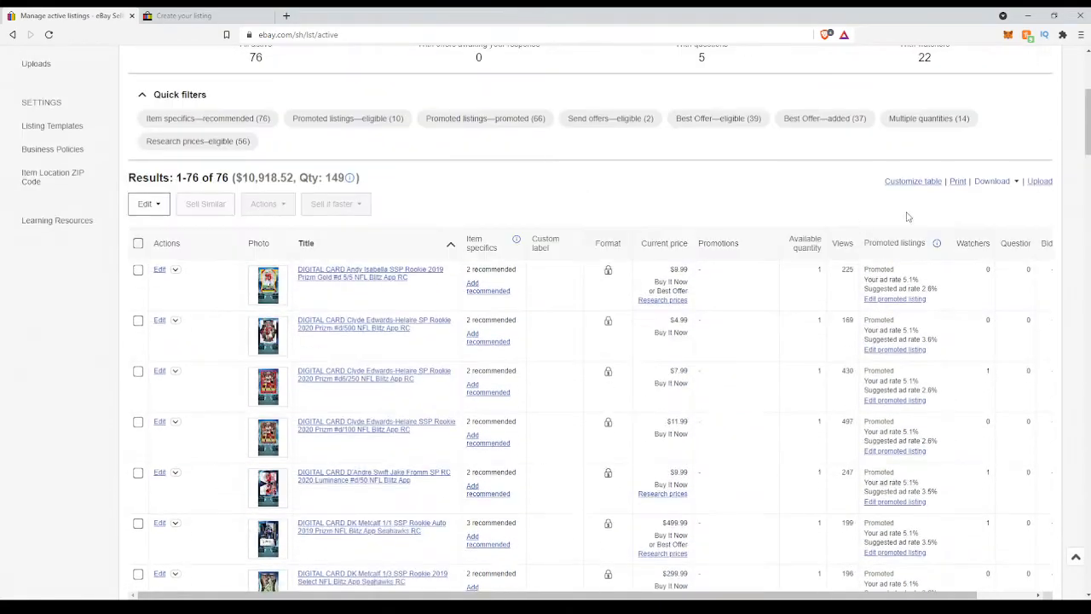
Start creating a new single listing from the Seller Hub.
scroll(1036, 186, "up", 3)
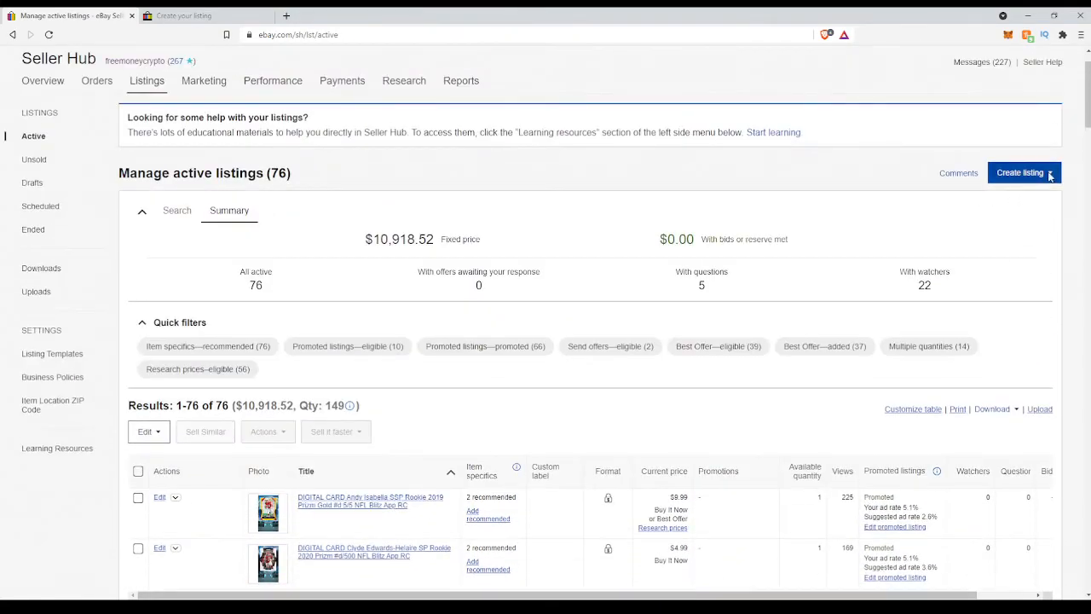
left_click(1050, 175)
left_click(929, 196)
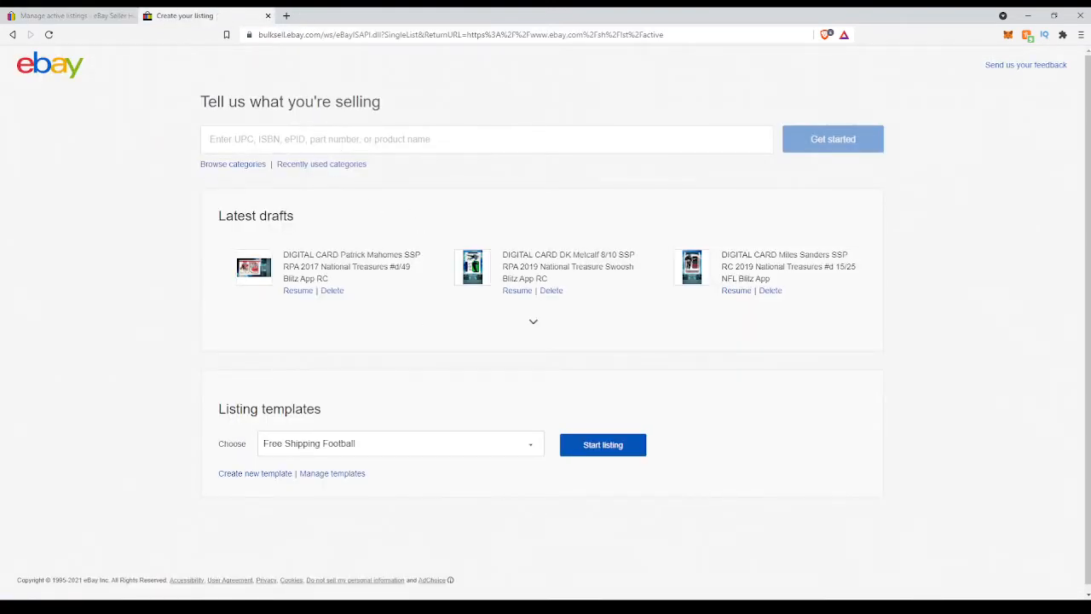
Enter "DIGITAL CARD Chase Claypool" as the beginning of the new listing's title.
left_click(333, 142)
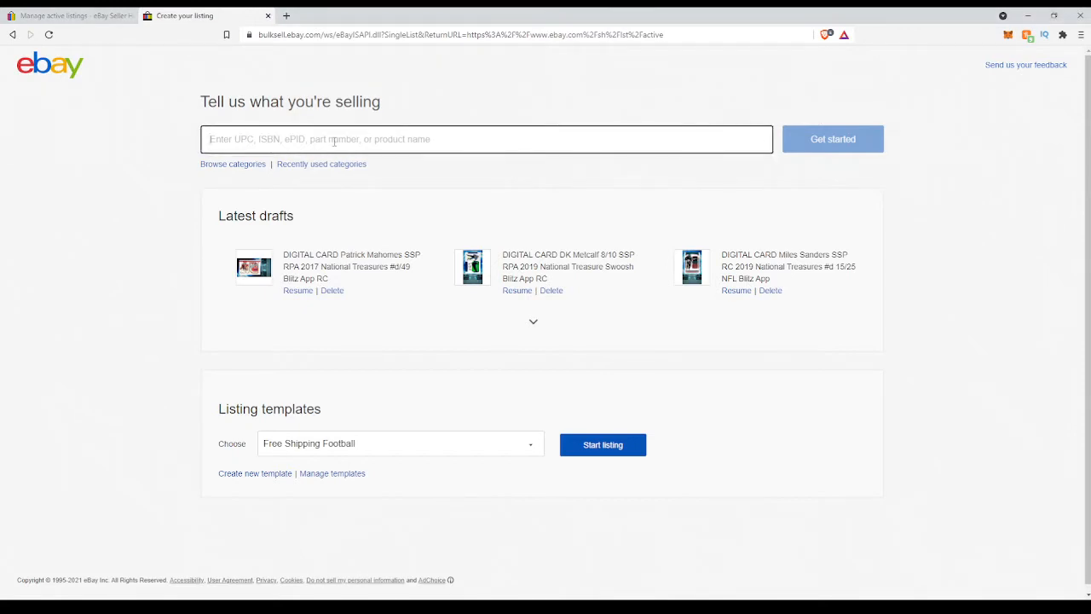
type("DIGITAL CARD")
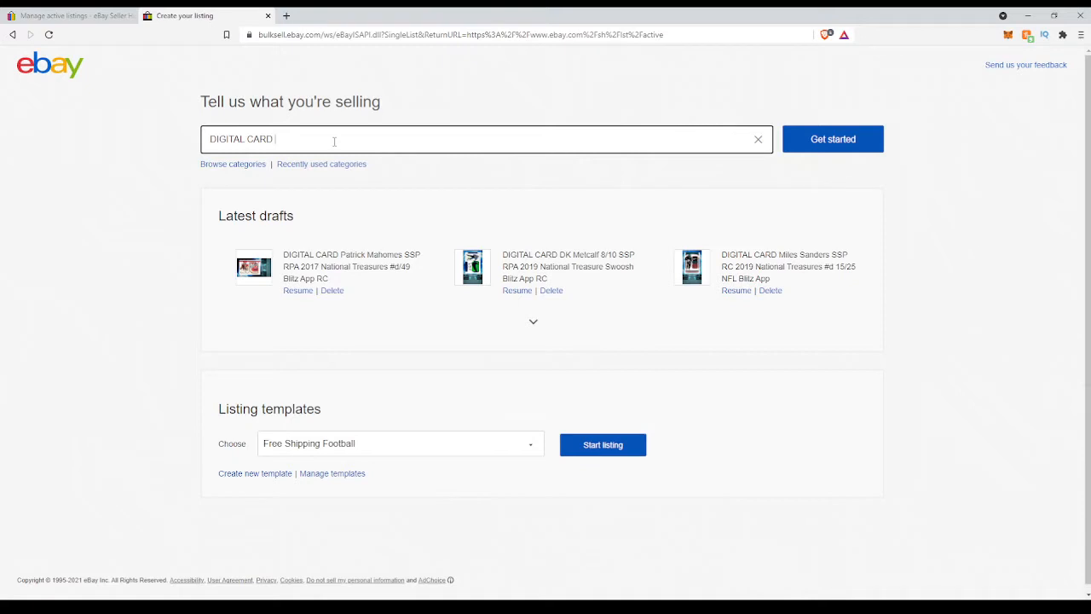
left_click(335, 142)
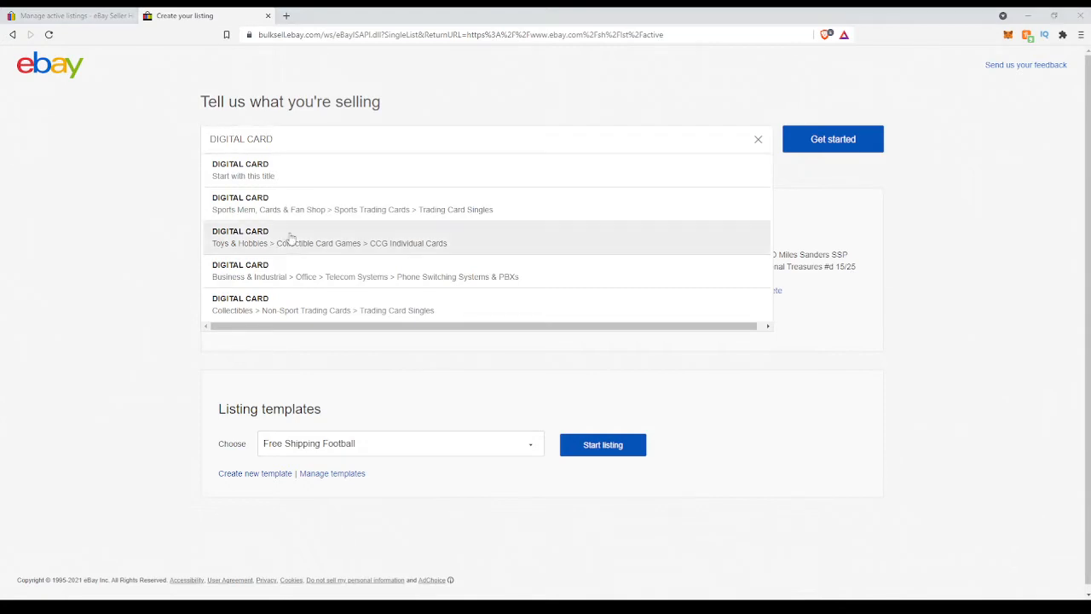
left_click(300, 141)
type("C")
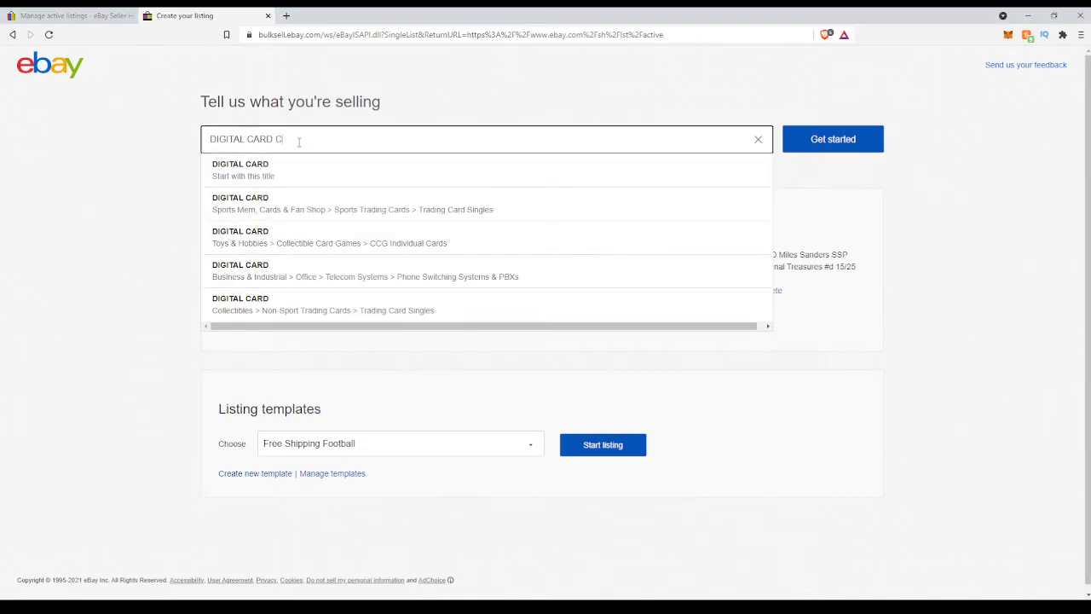
type("hase Claypool")
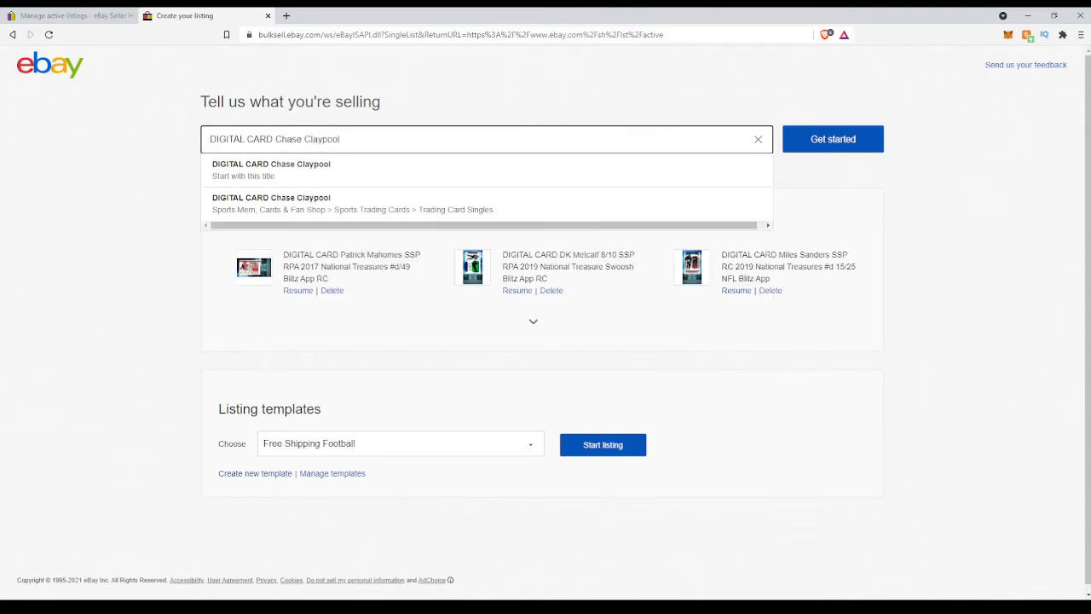
Check the card in the Android emulator and extend the listing title with "RC 2020 Select #d 5/10 Pittsburgh Steelers RC".
key("alt+Tab")
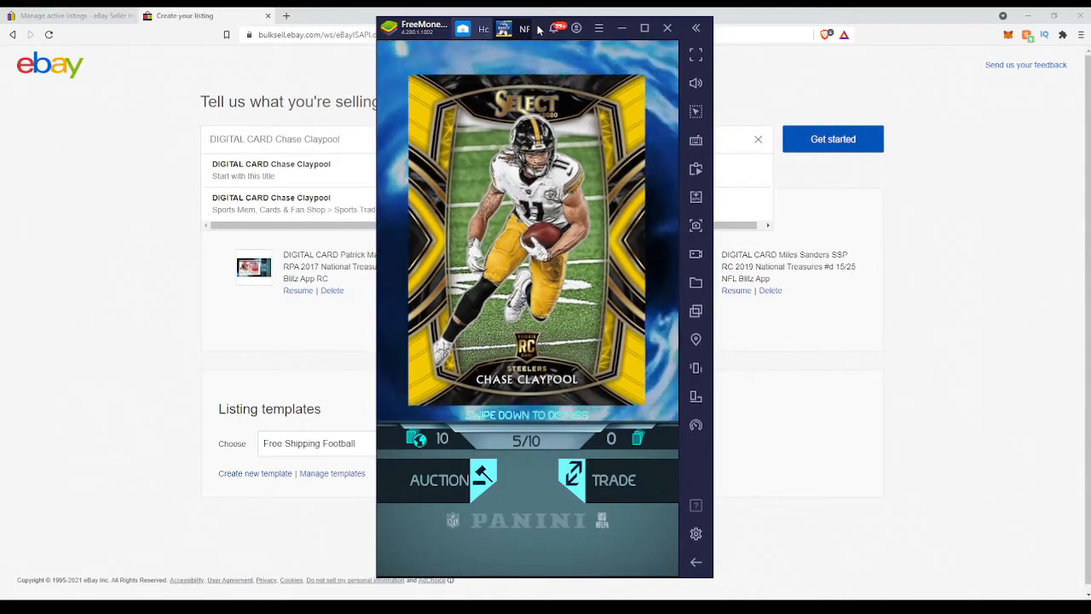
left_click_drag(538, 30, 0, 101)
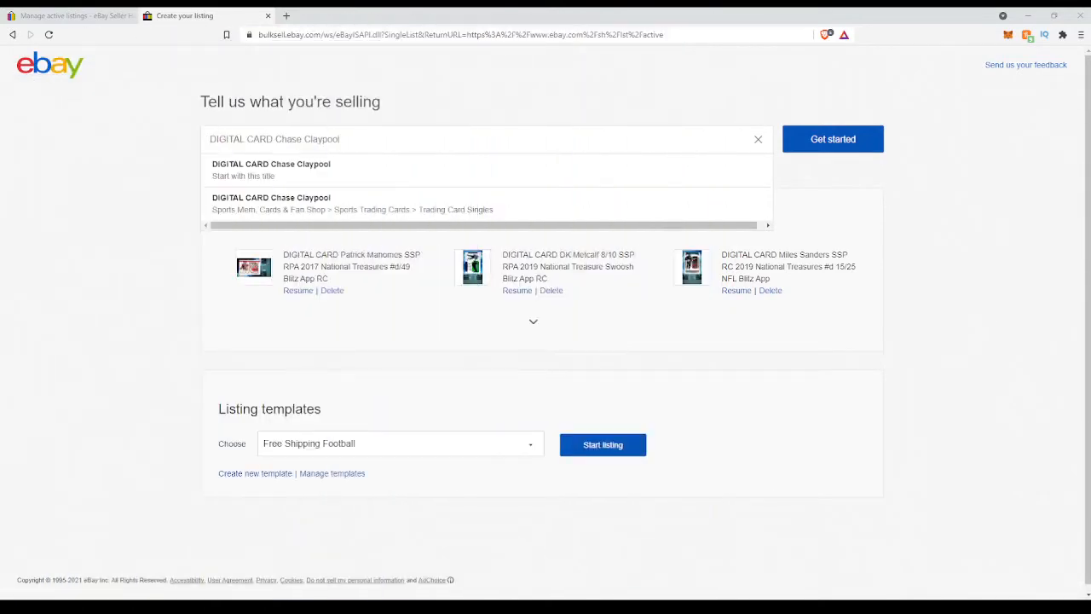
left_click(371, 140)
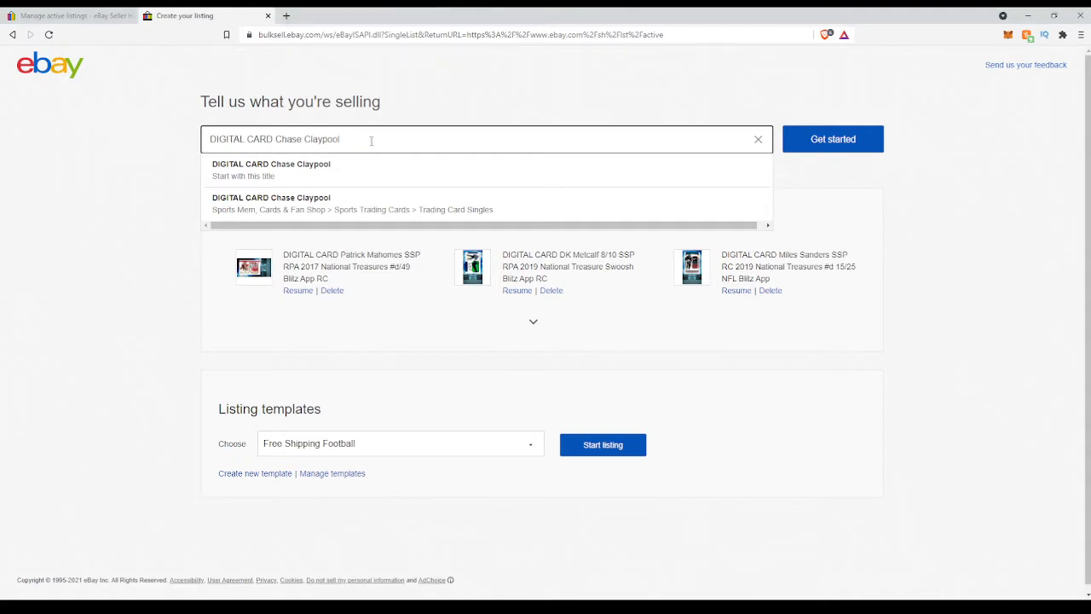
type("RC 2020 Select #d 5/10 Pittsburgh Steelers RC")
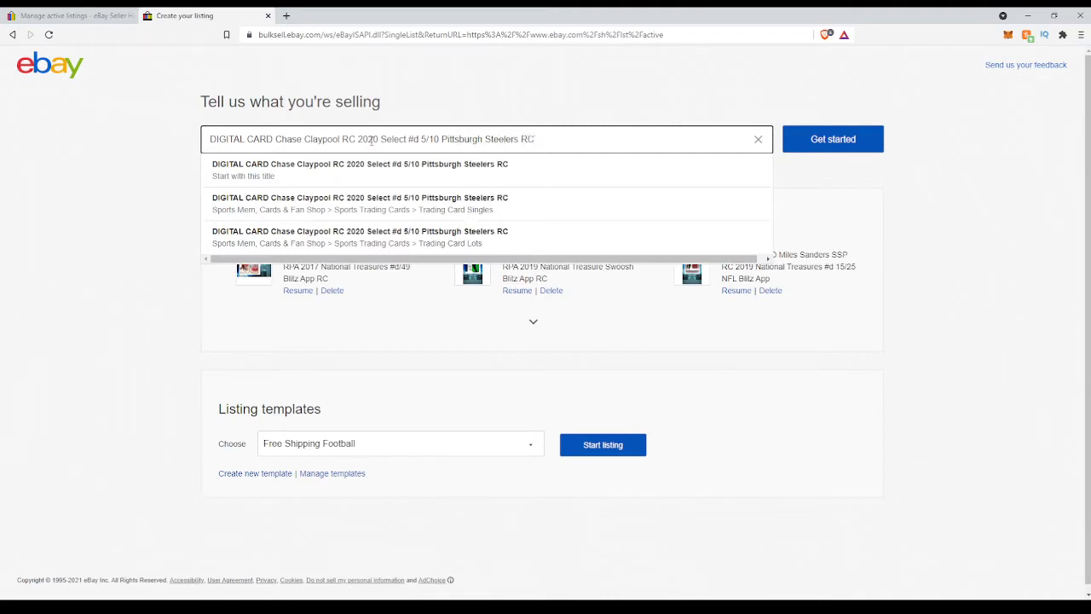
Replace the first "RC" in the title with "Rookie" and create the listing draft under Trading Card Singles.
left_click_drag(356, 140, 352, 141)
type("ookie")
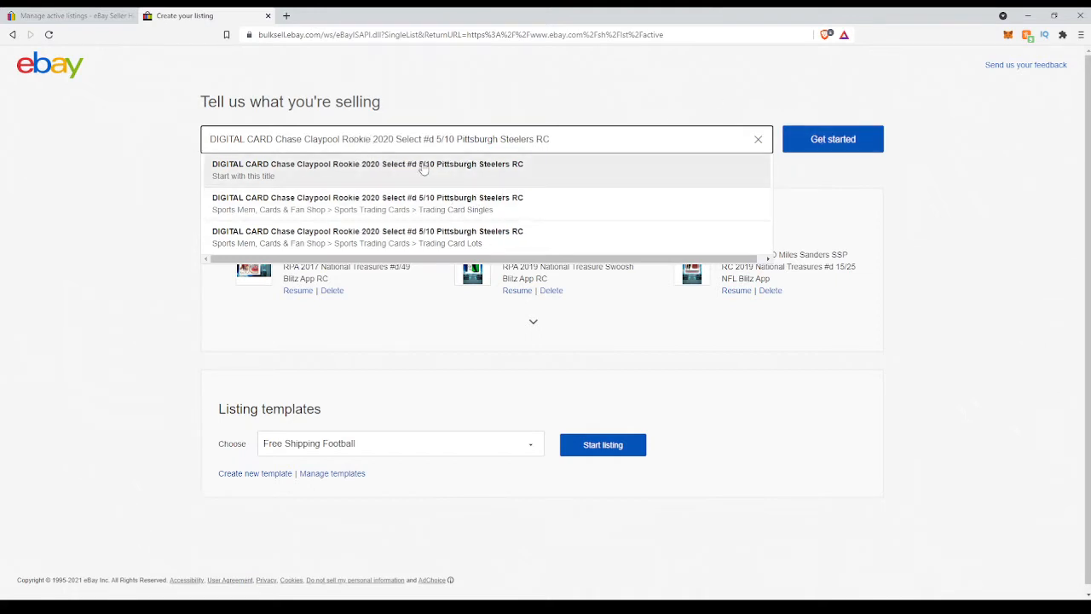
left_click(455, 181)
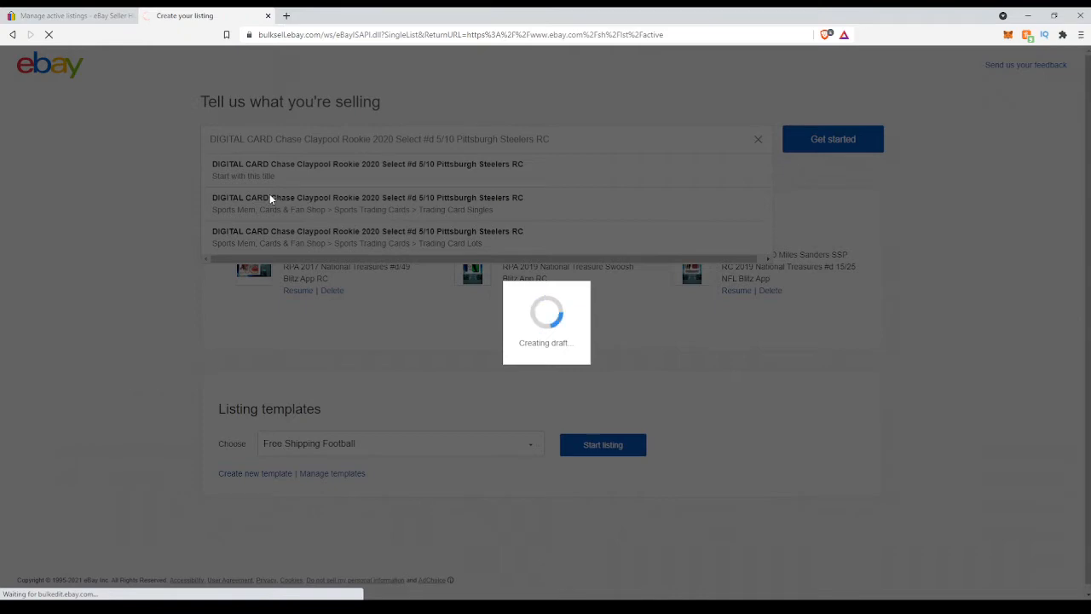
Switch to the Android emulator and take screenshots of the Chase Claypool card's front and back.
left_click_drag(0, 80, 597, 36)
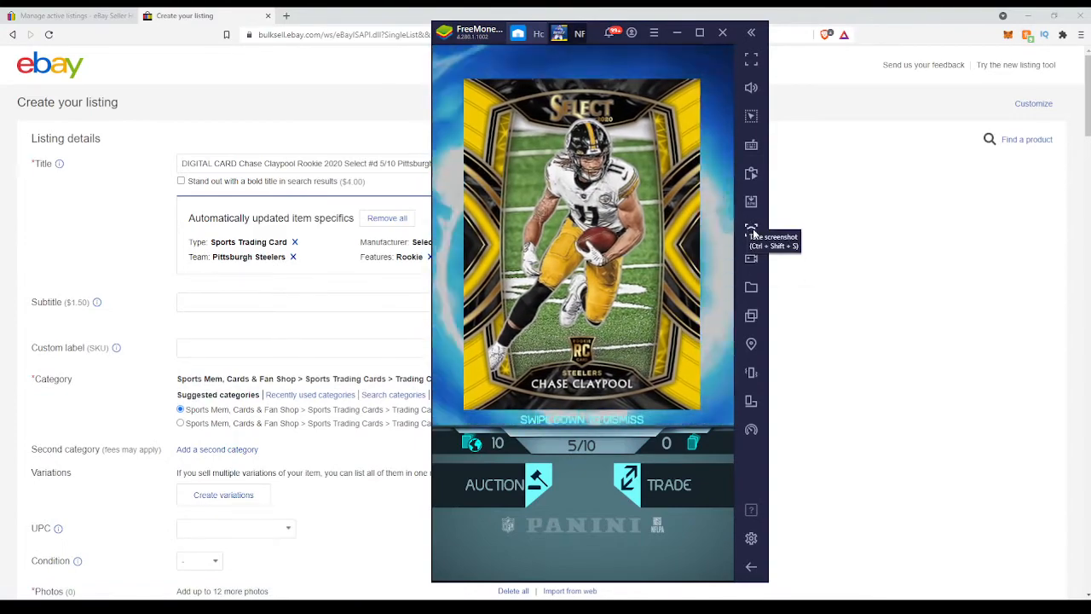
left_click(752, 232)
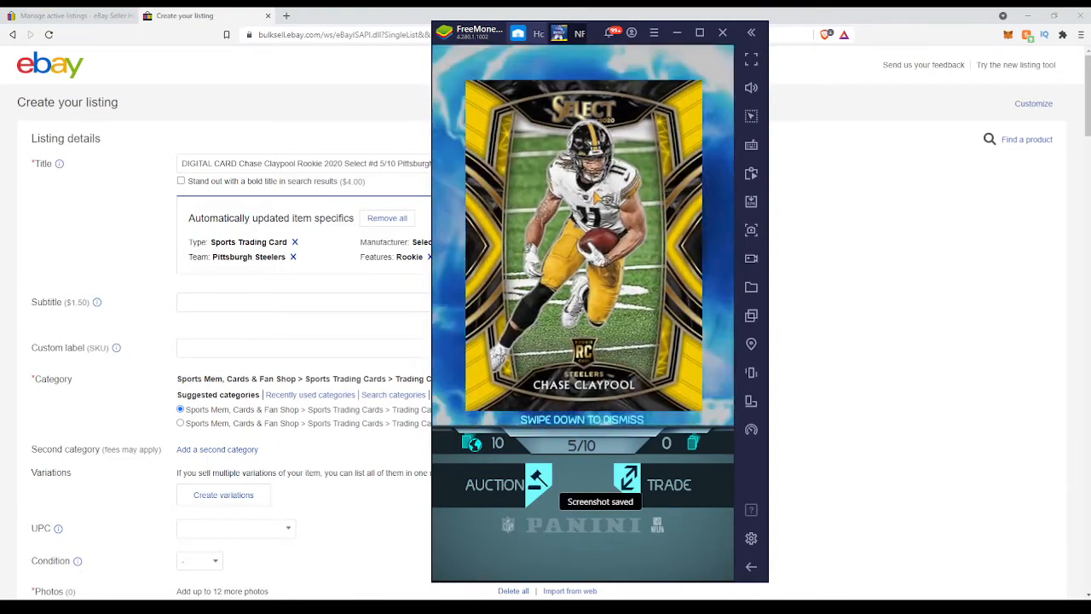
left_click(752, 232)
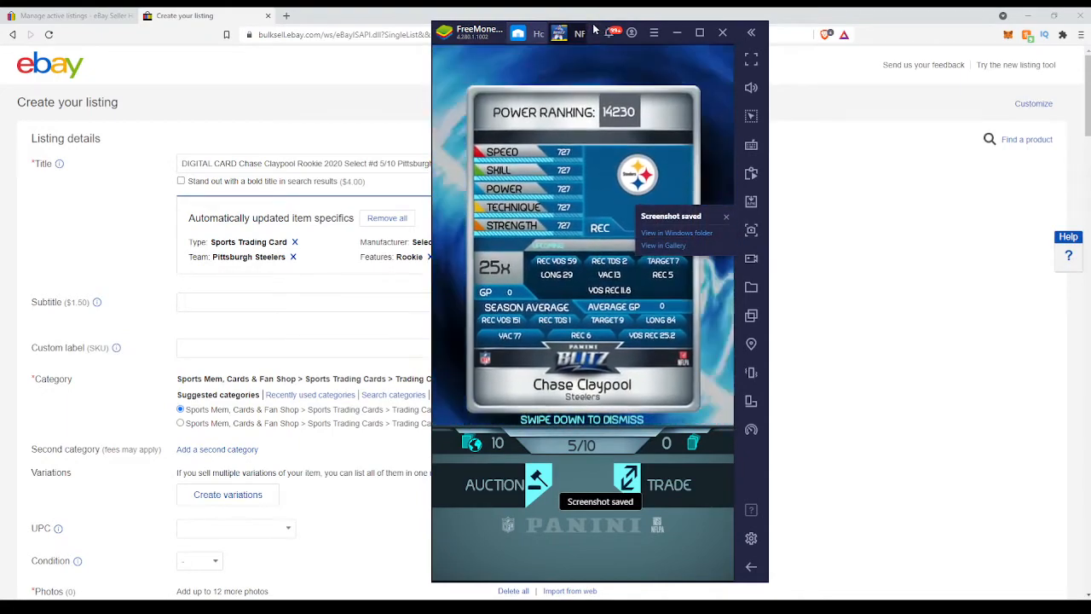
left_click_drag(596, 32, 0, 128)
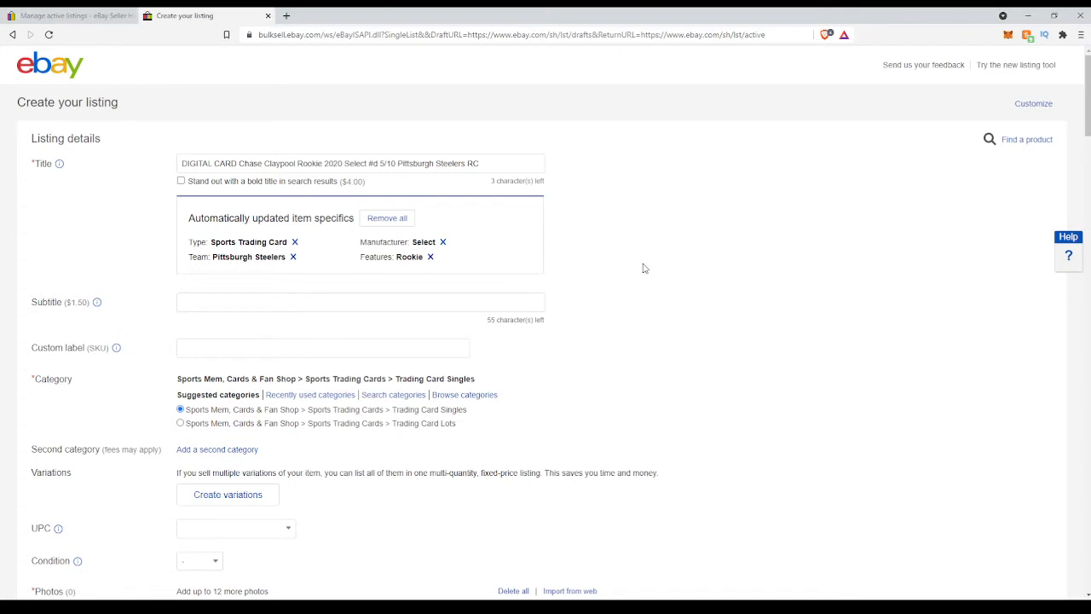
Set the item's condition to Used in the listing draft.
scroll(631, 266, "down", 2)
scroll(626, 271, "down", 1)
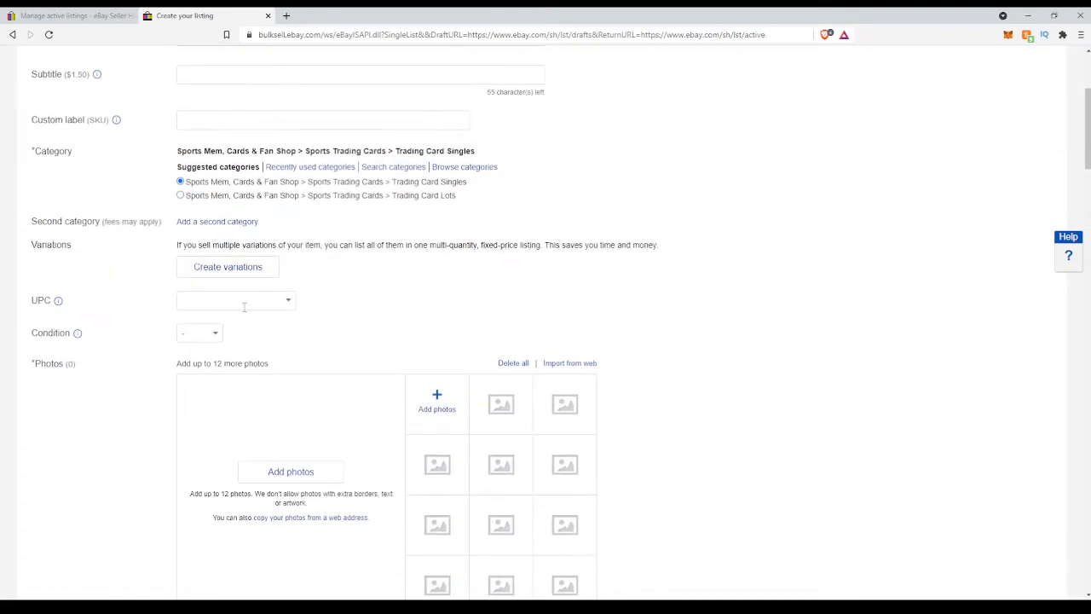
left_click(204, 339)
left_click(200, 362)
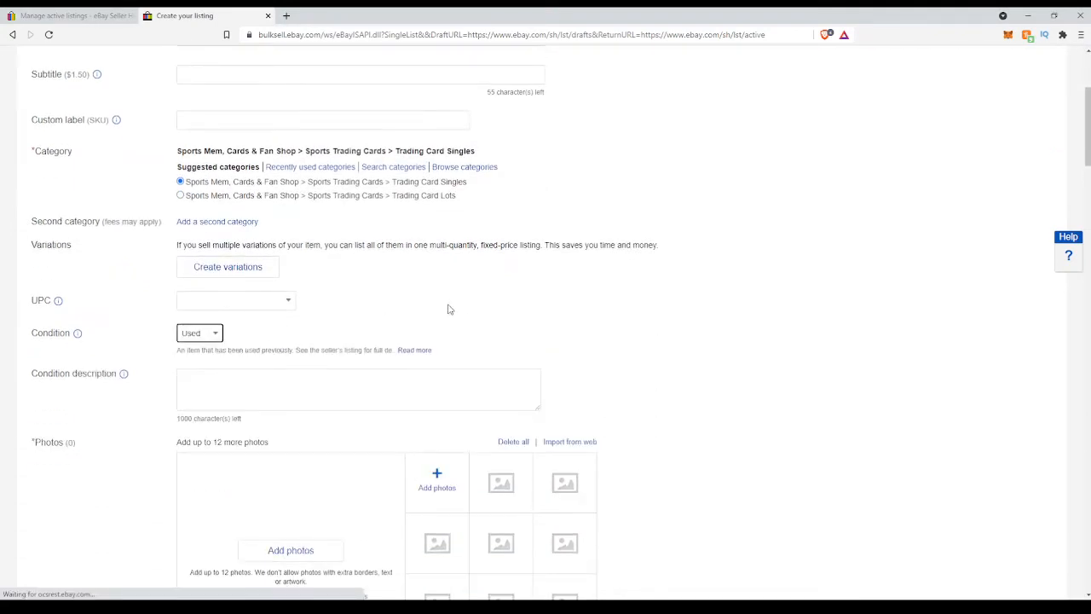
Open the active Andy Isabella card listing in a new tab and locate its condition description for reuse.
left_click(255, 395)
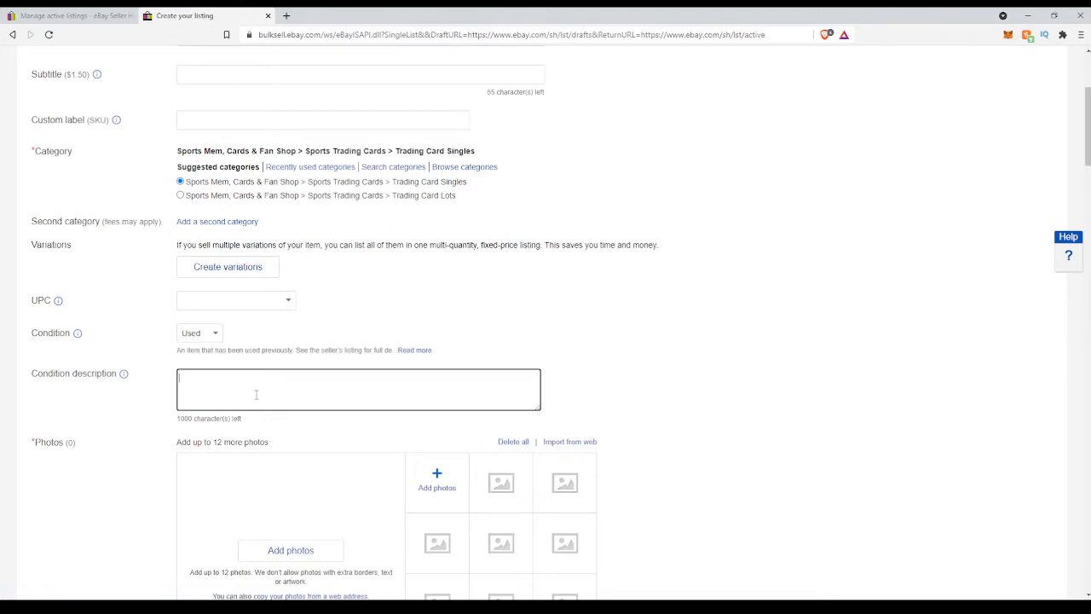
left_click(256, 394)
left_click(75, 15)
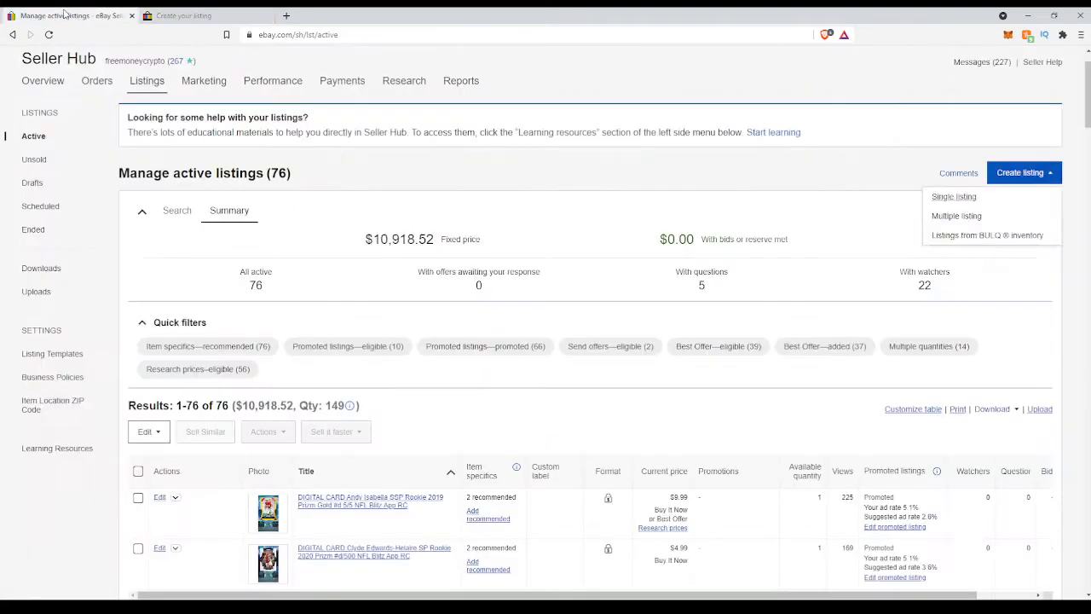
right_click(344, 501)
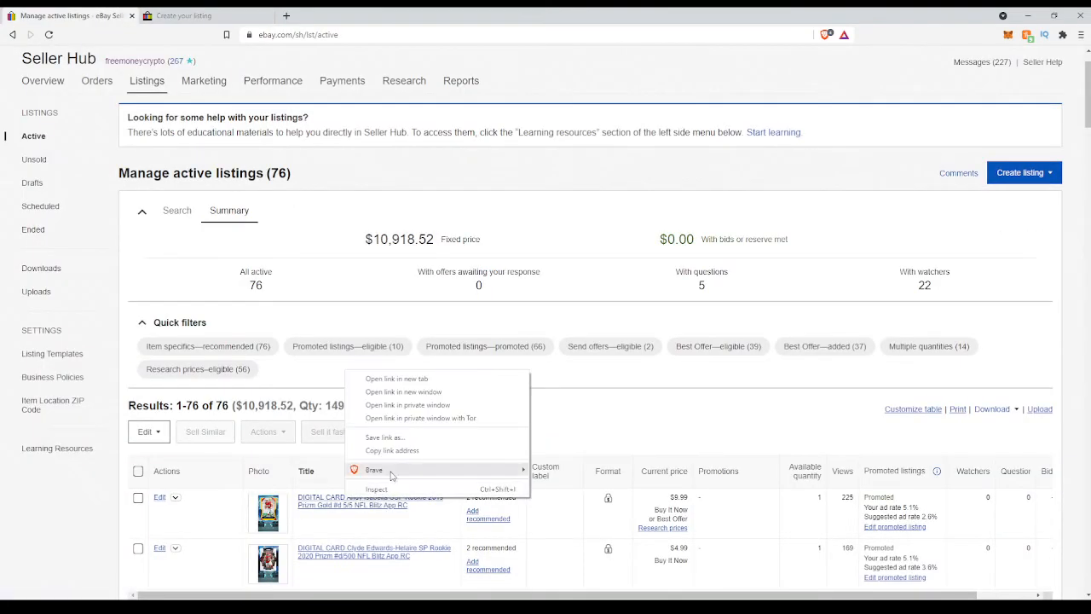
left_click(388, 380)
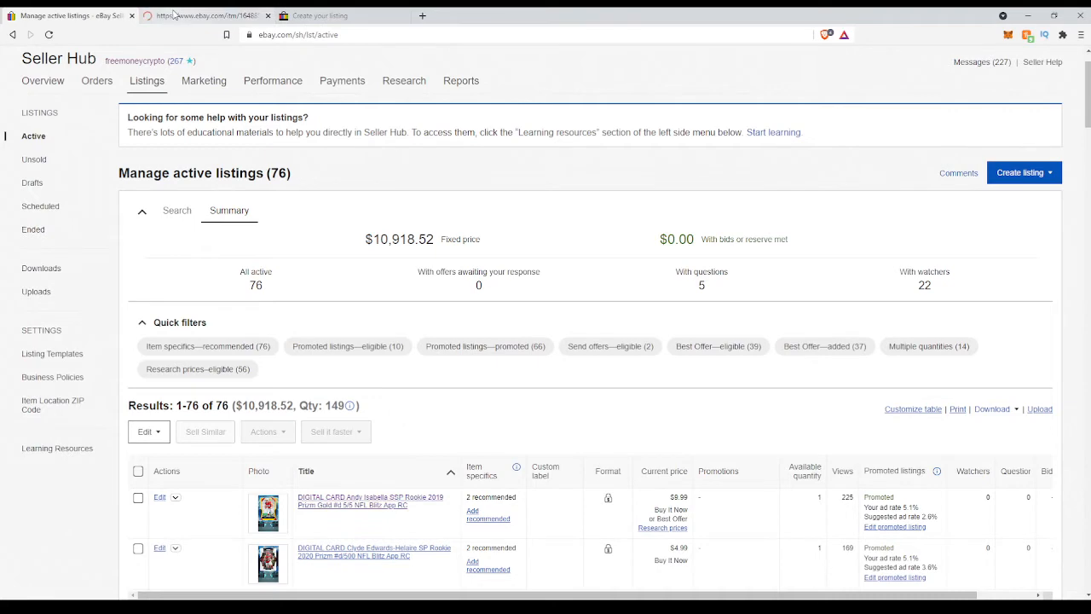
key("ctrl+Tab")
scroll(509, 162, "down", 5)
scroll(509, 232, "up", 4)
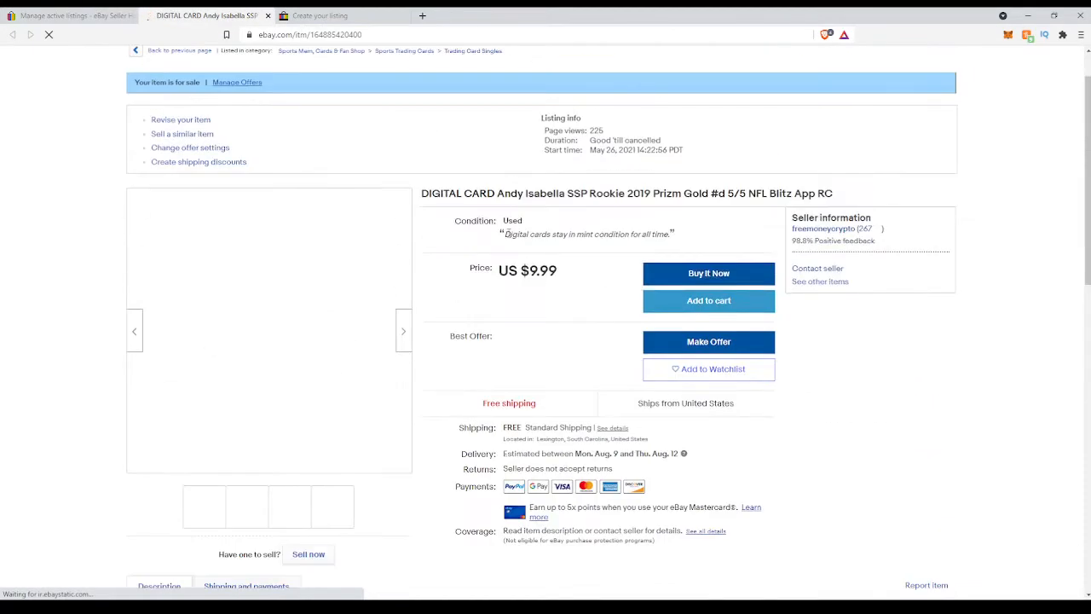
Copy the text "Digital cards stay in mint condition for all time." into the new listing's condition description.
left_click_drag(504, 235, 671, 239)
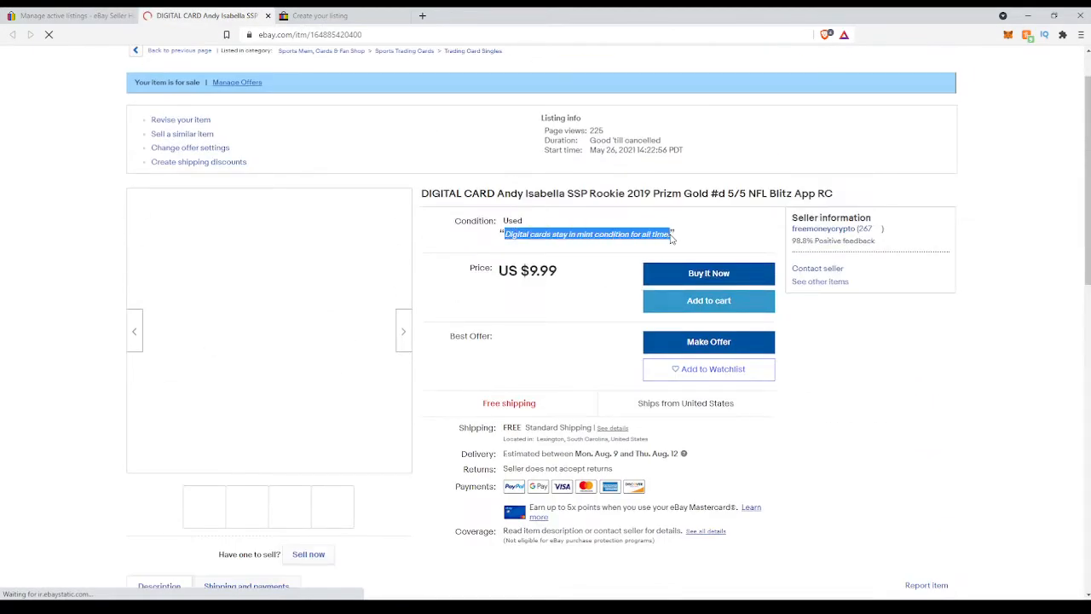
right_click(651, 244)
left_click(673, 245)
left_click(358, 15)
right_click(259, 396)
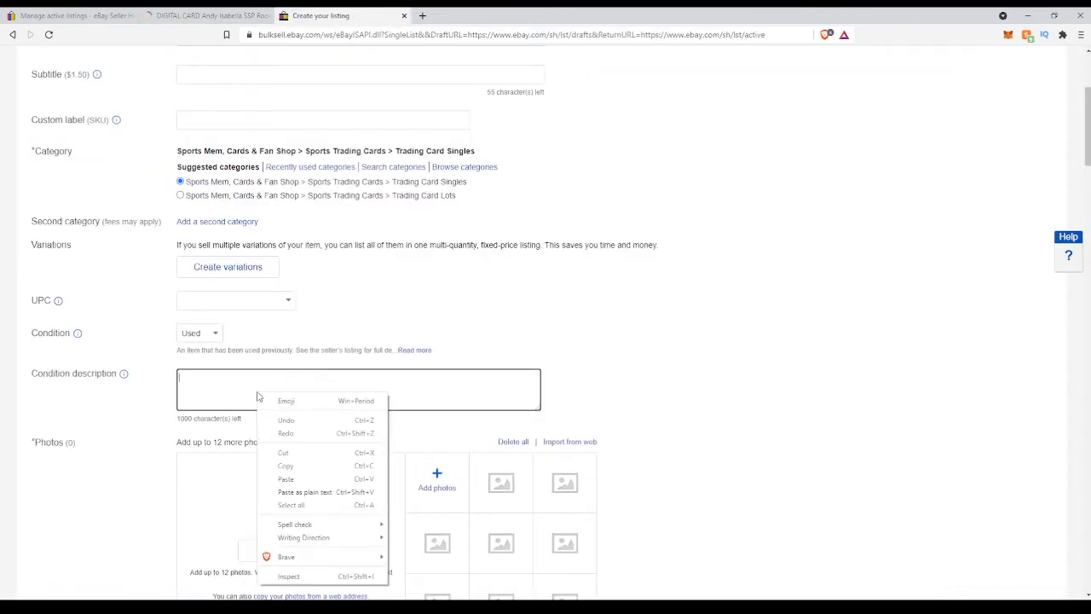
left_click(286, 480)
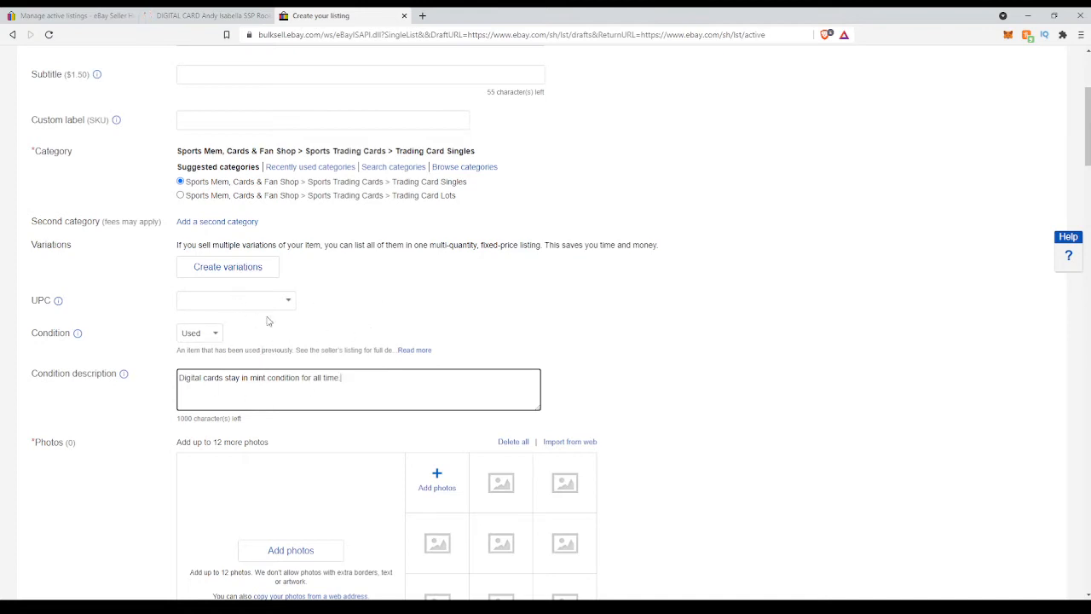
Upload all four card screenshots from the Digital Sport Cards folder as the listing's photos.
left_click(214, 337)
left_click(391, 325)
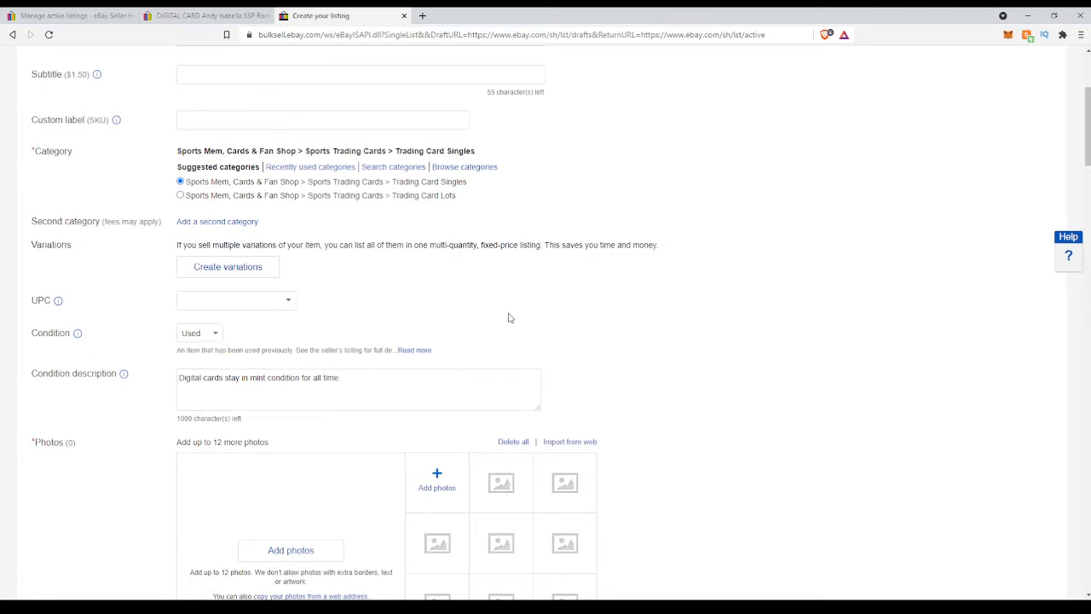
scroll(703, 317, "down", 3)
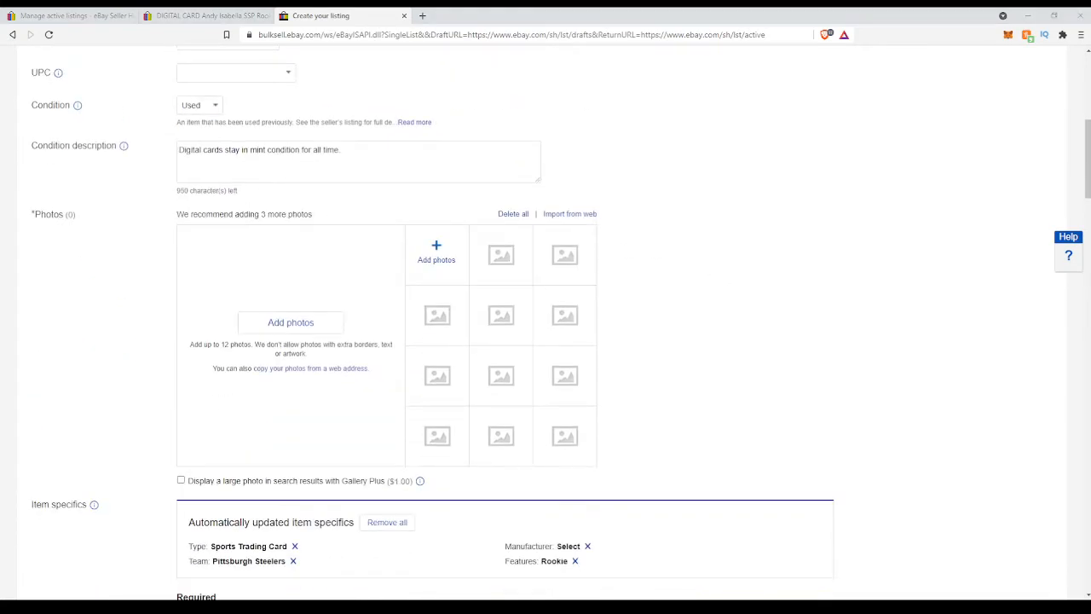
left_click(304, 329)
left_click_drag(125, 102, 337, 119)
left_click(321, 114, "ctrl")
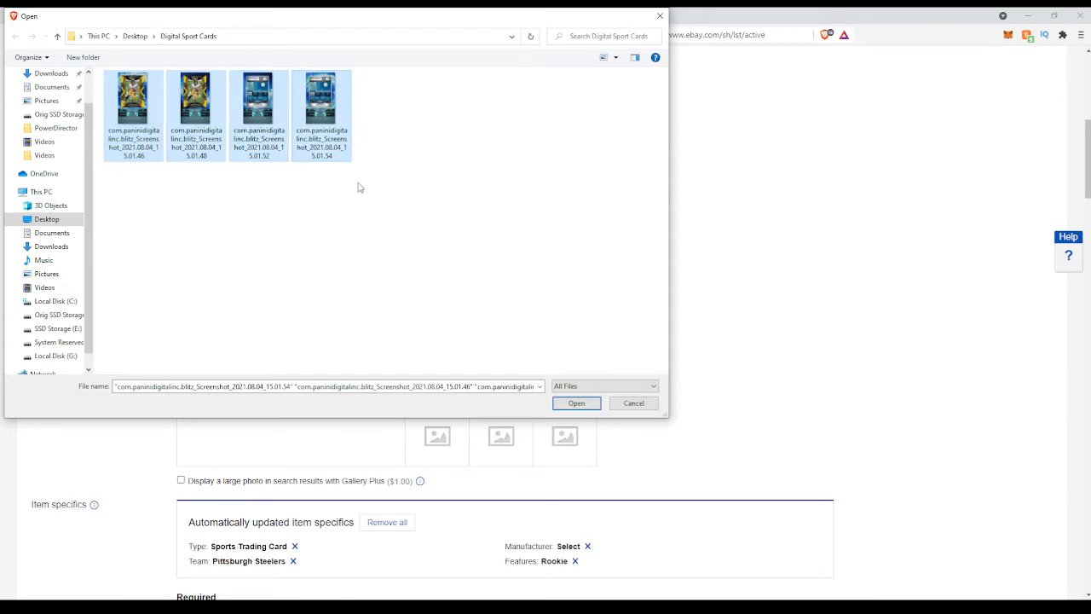
left_click_drag(353, 196, 121, 103)
left_click(580, 404)
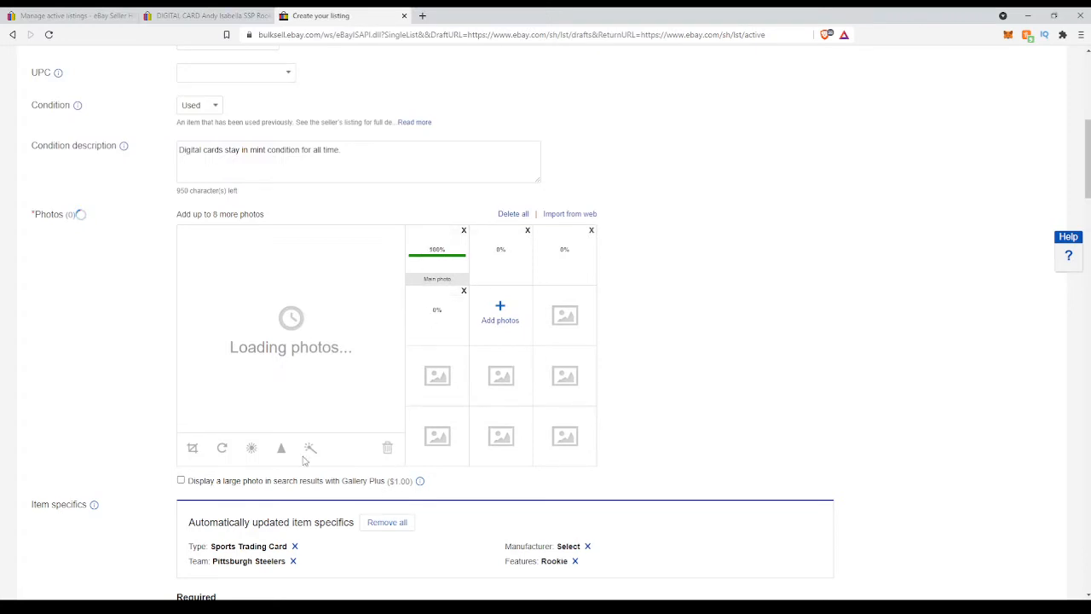
Fill in the required item specifics with sport Football, Graded No and card condition Mint.
scroll(80, 352, "down", 3)
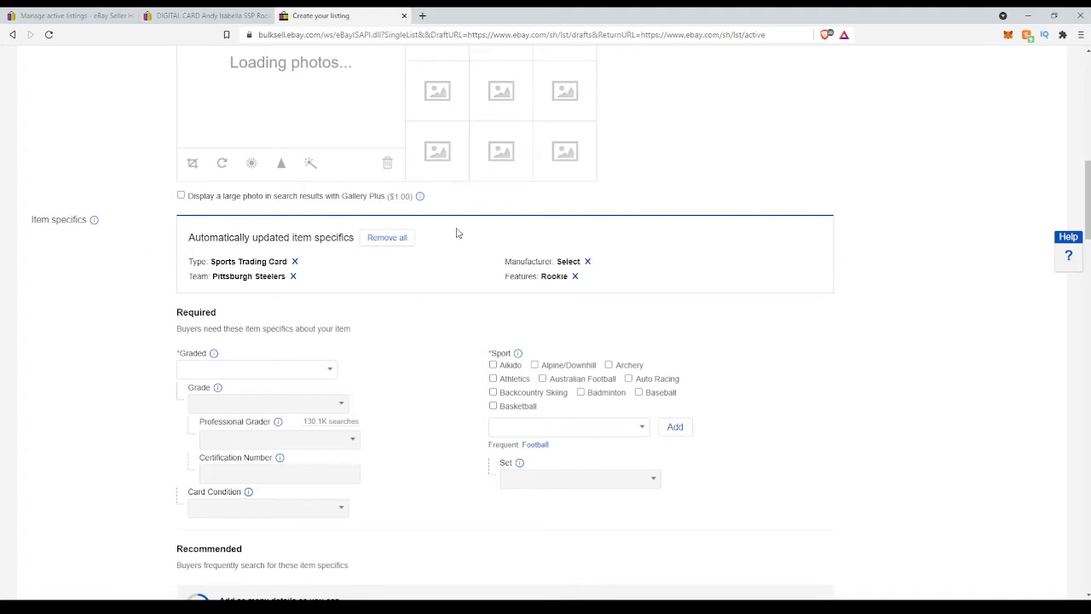
left_click(535, 445)
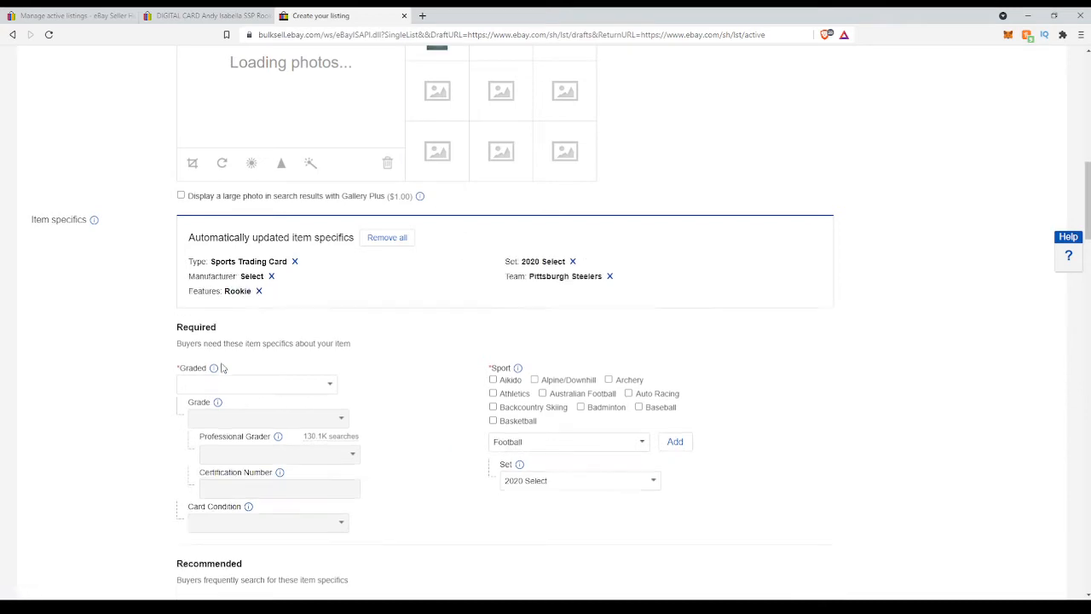
left_click(329, 389)
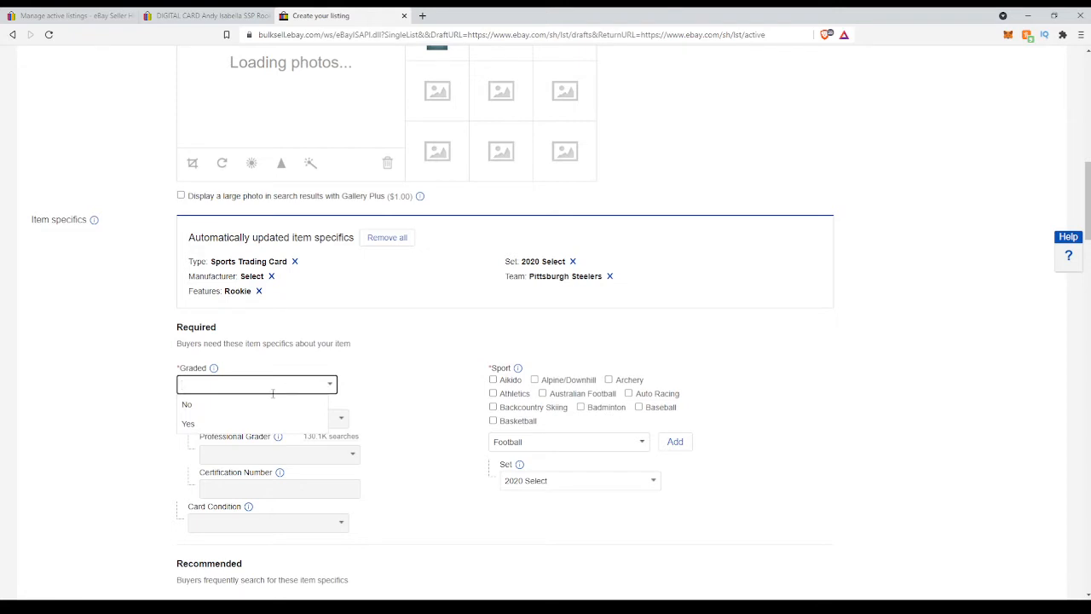
left_click(195, 407)
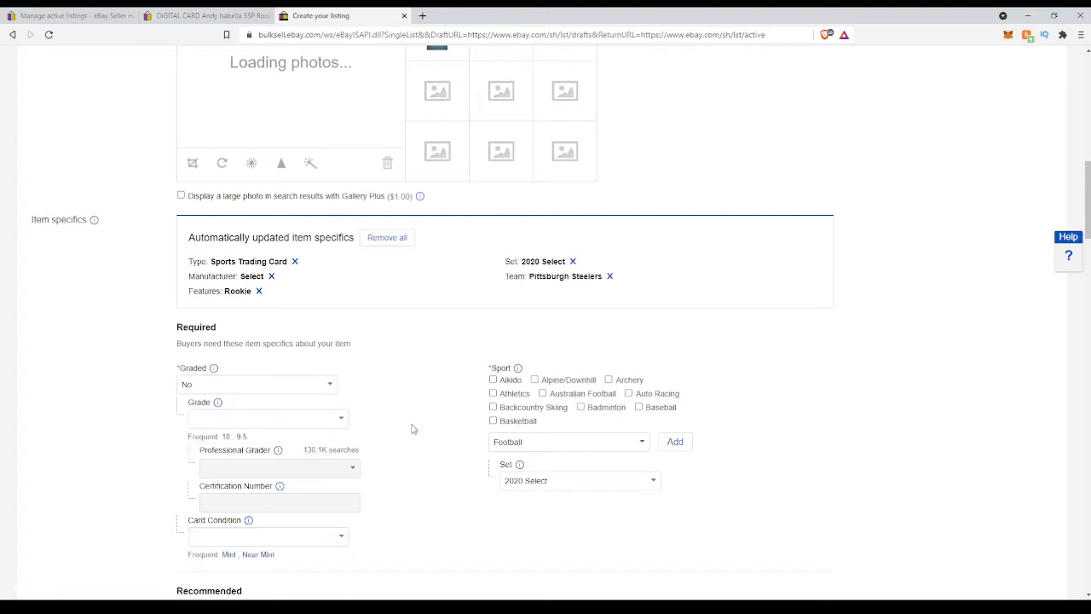
left_click(525, 445)
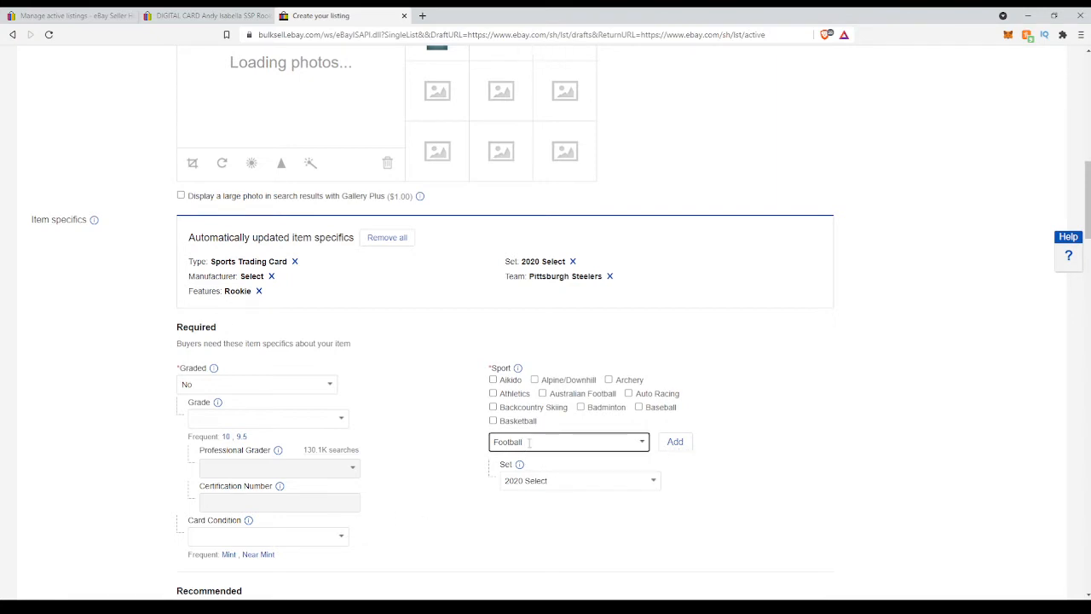
left_click(676, 442)
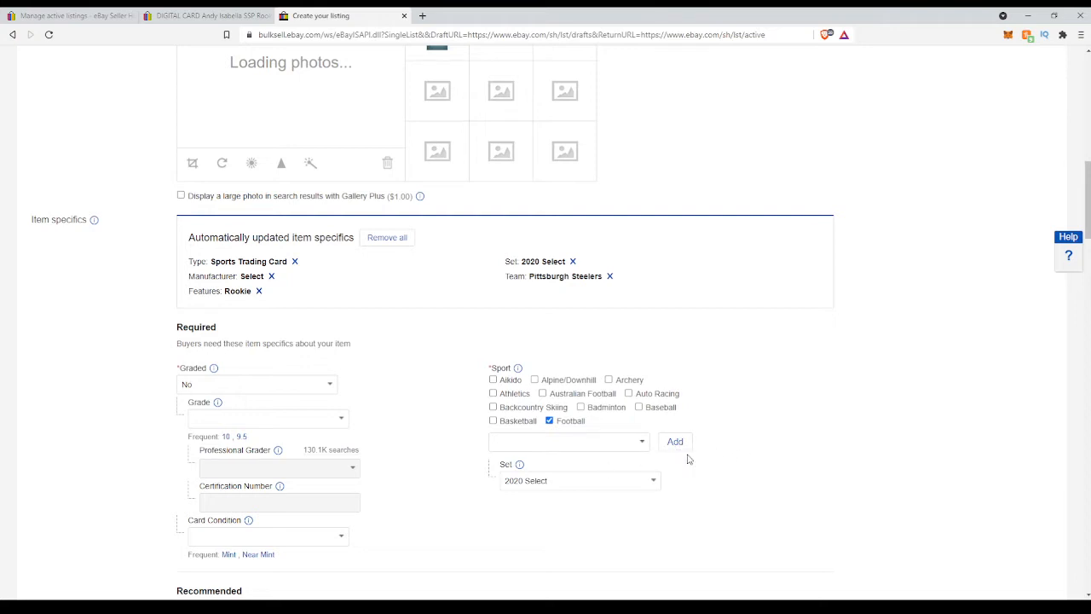
scroll(691, 461, "down", 2)
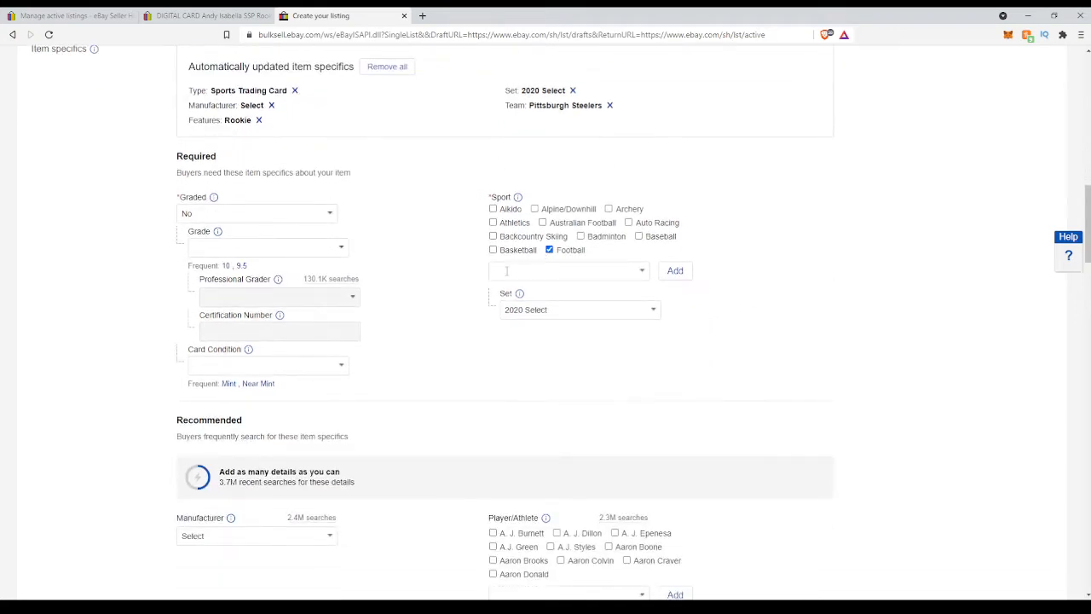
left_click(228, 384)
Add Chase Claypool as the player and set the league to National Football League (NFL).
scroll(85, 380, "down", 4)
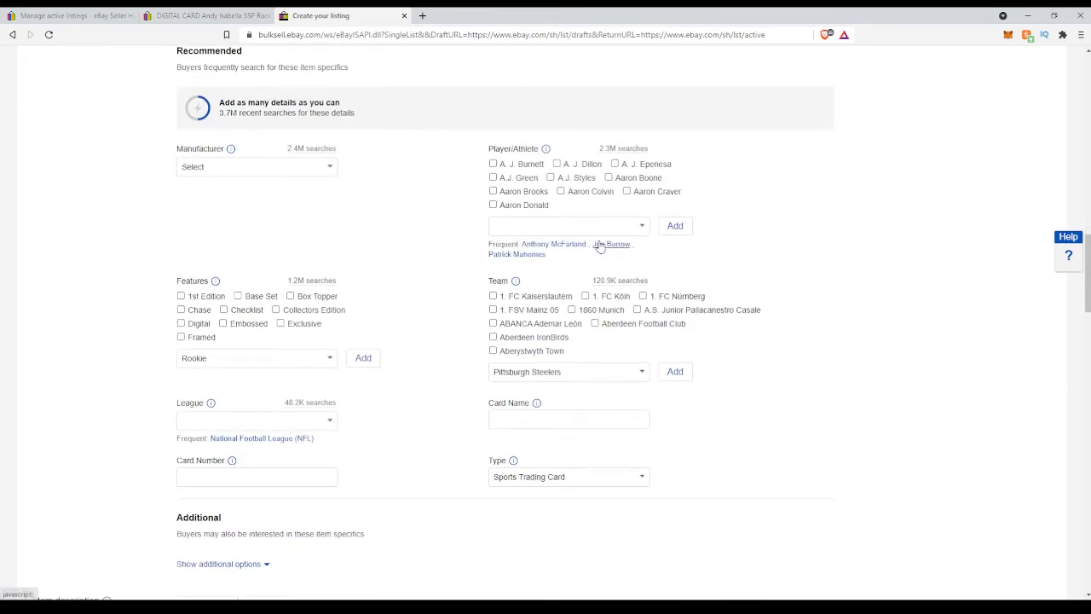
left_click(571, 229)
type("Chase Claypool")
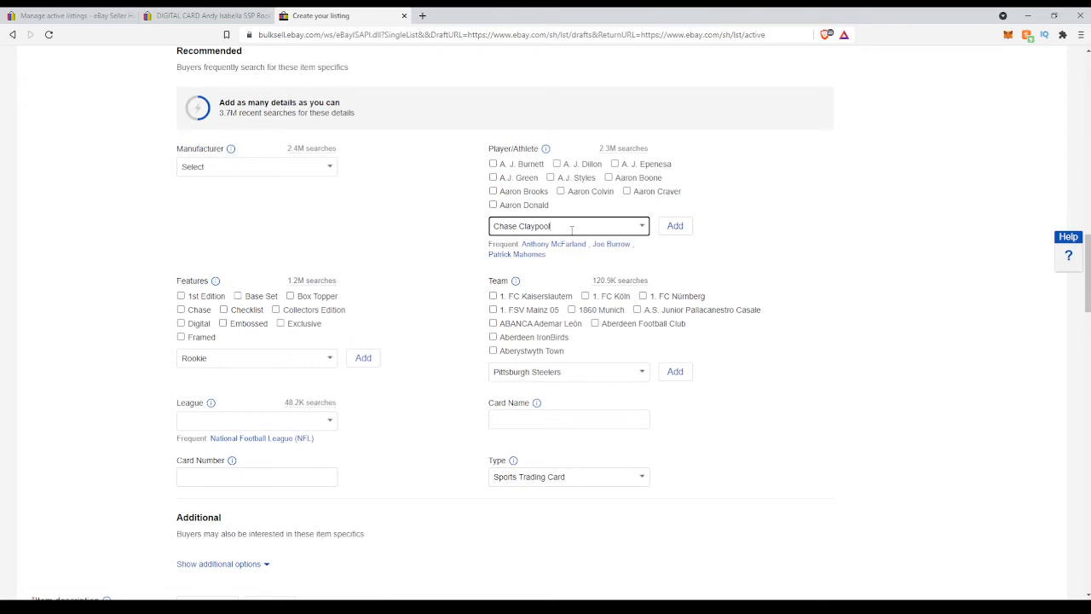
left_click(676, 226)
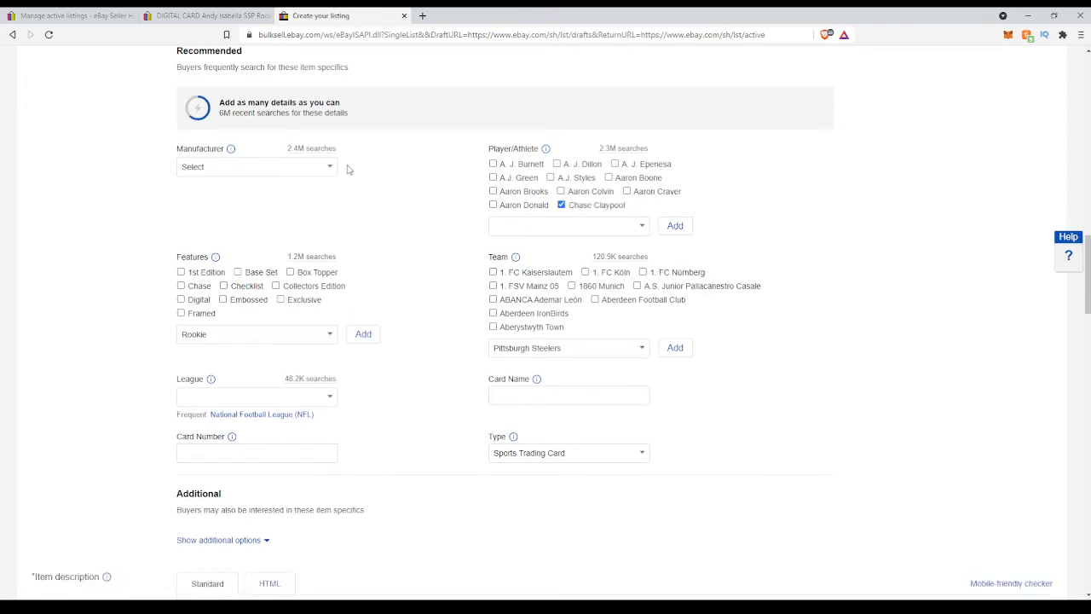
scroll(345, 273, "up", 3)
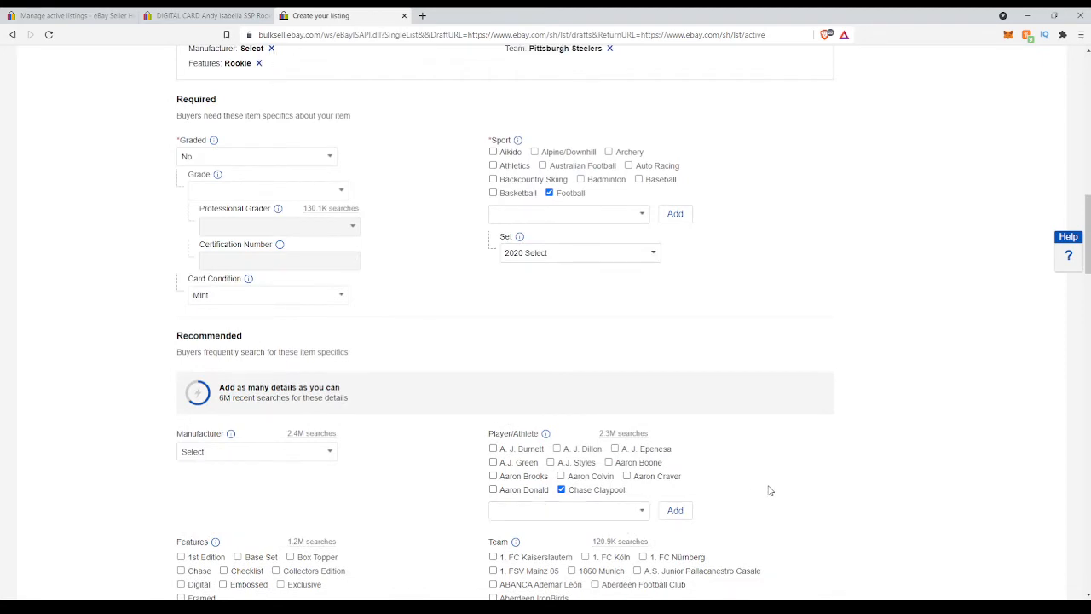
scroll(407, 519, "down", 3)
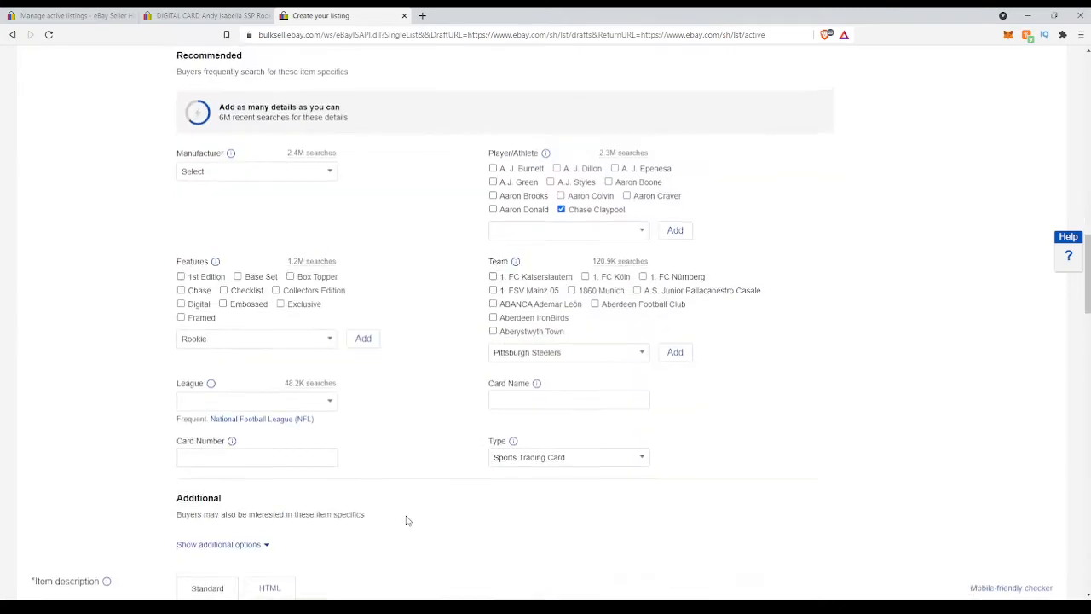
left_click(240, 416)
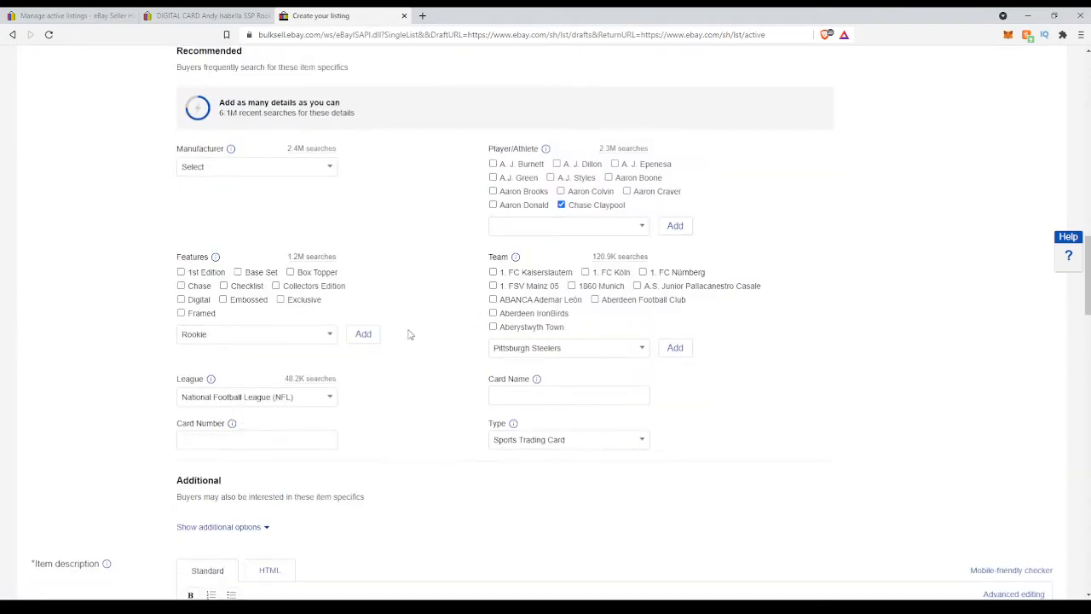
Add Rookie, RC, Serial Numbered and Short Print to the card's features.
left_click(264, 337)
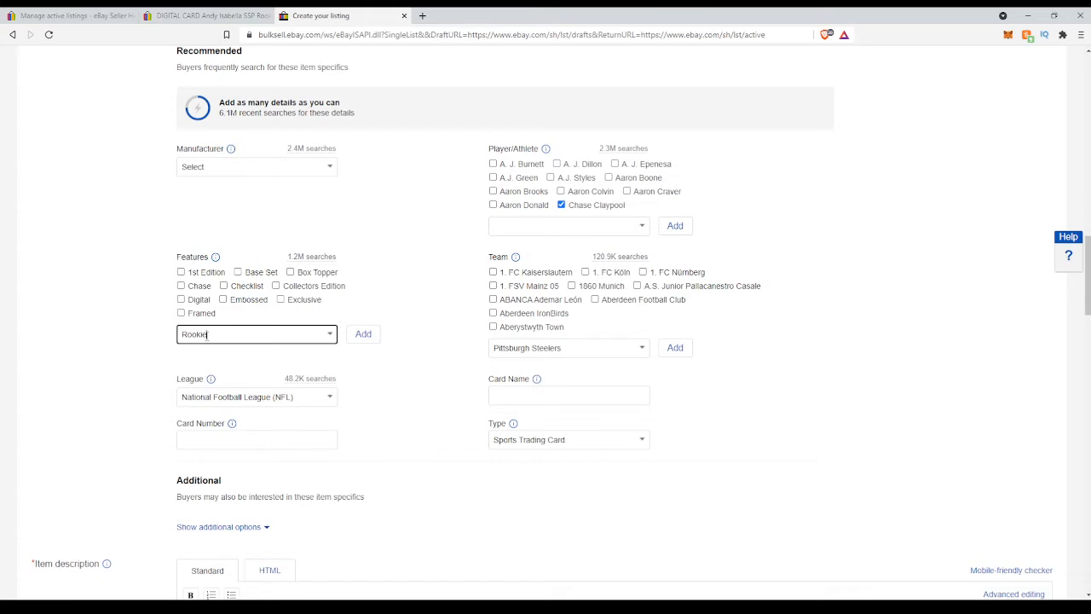
left_click(361, 337)
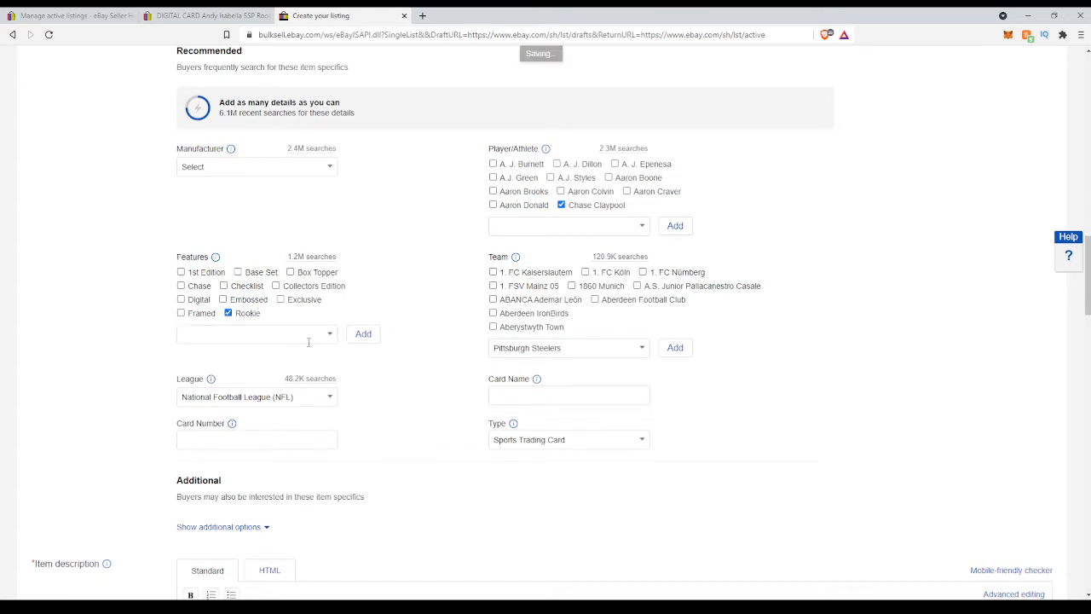
left_click(219, 333)
type("RC")
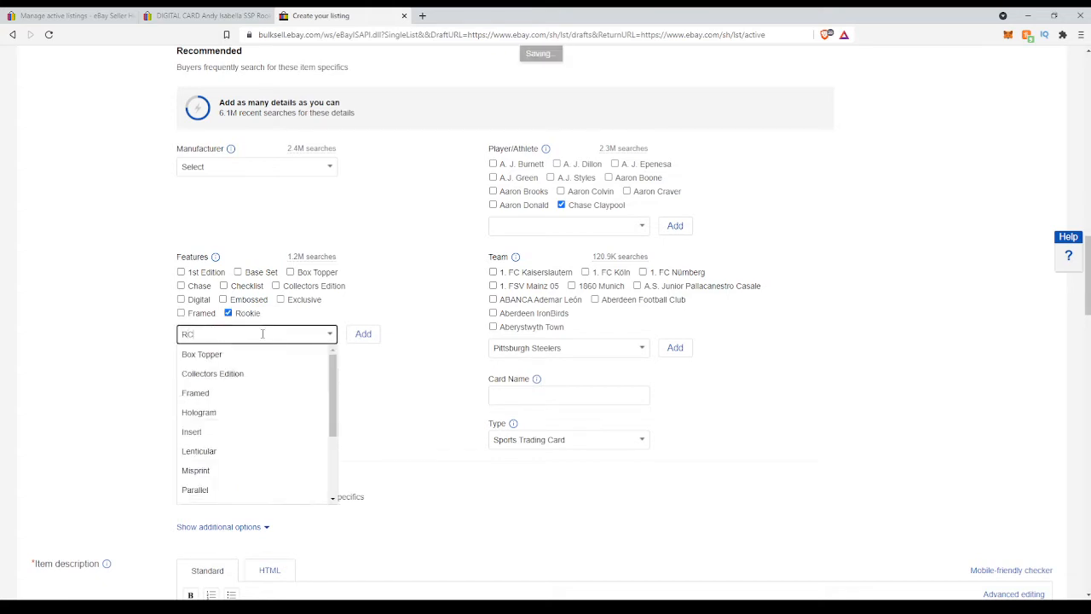
left_click(361, 333)
left_click(220, 338)
type("Seri")
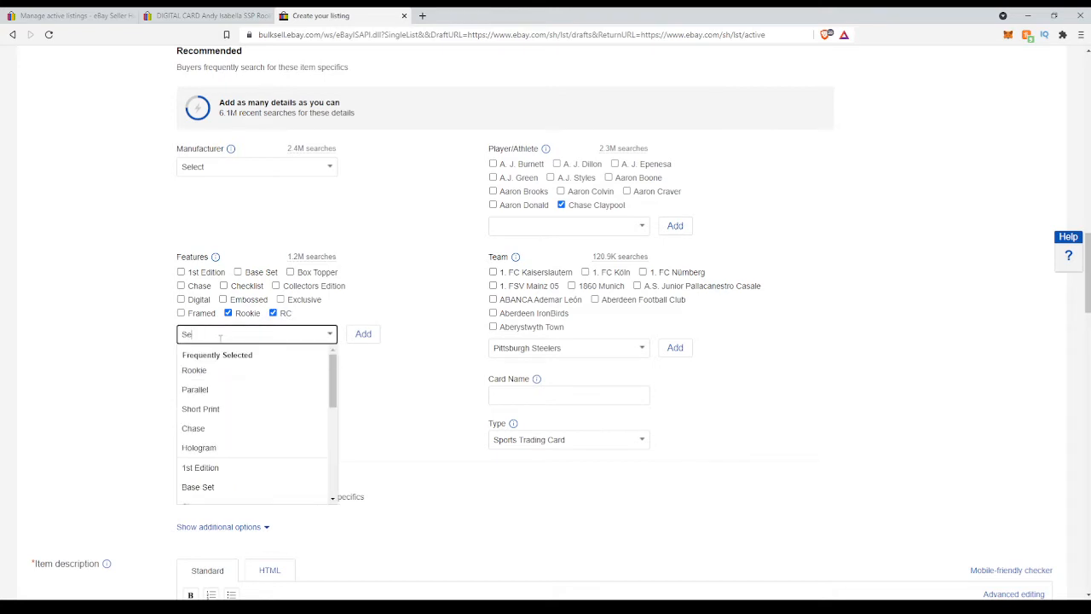
left_click(214, 373)
left_click(363, 335)
left_click(244, 347)
type("Sh")
left_click(202, 388)
left_click(364, 347)
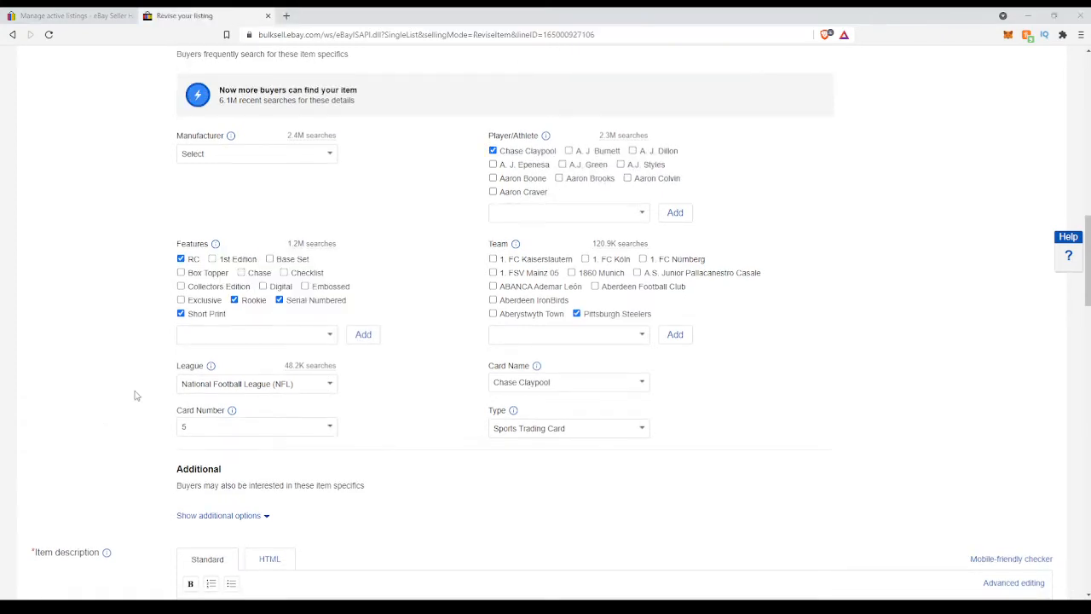
Add the Digital feature in the listing revision and swap the front photos so the uncropped one is the main photo.
left_click(263, 287)
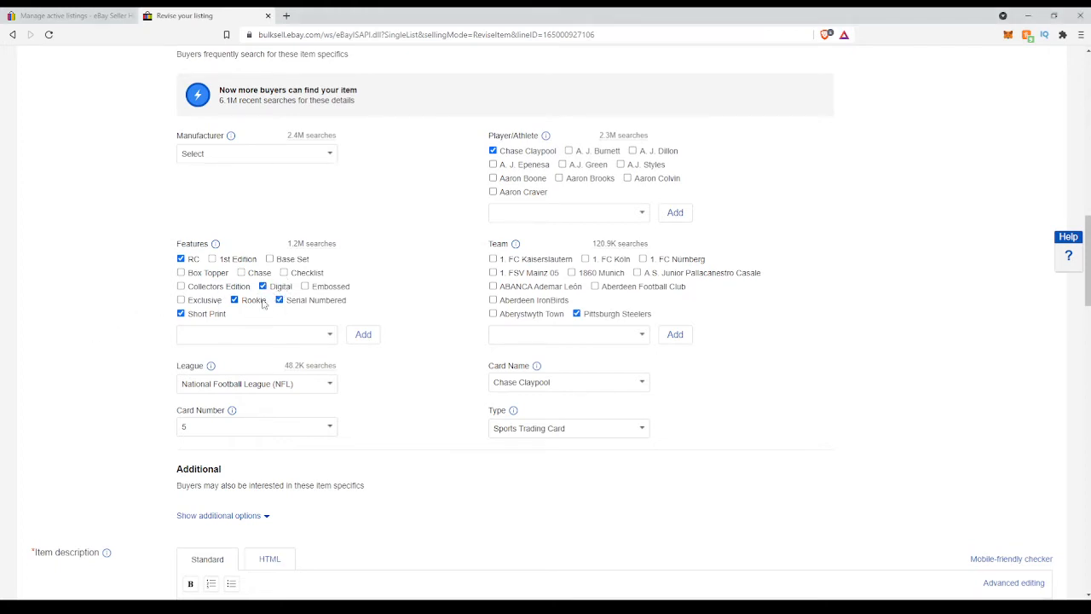
scroll(122, 399, "up", 10)
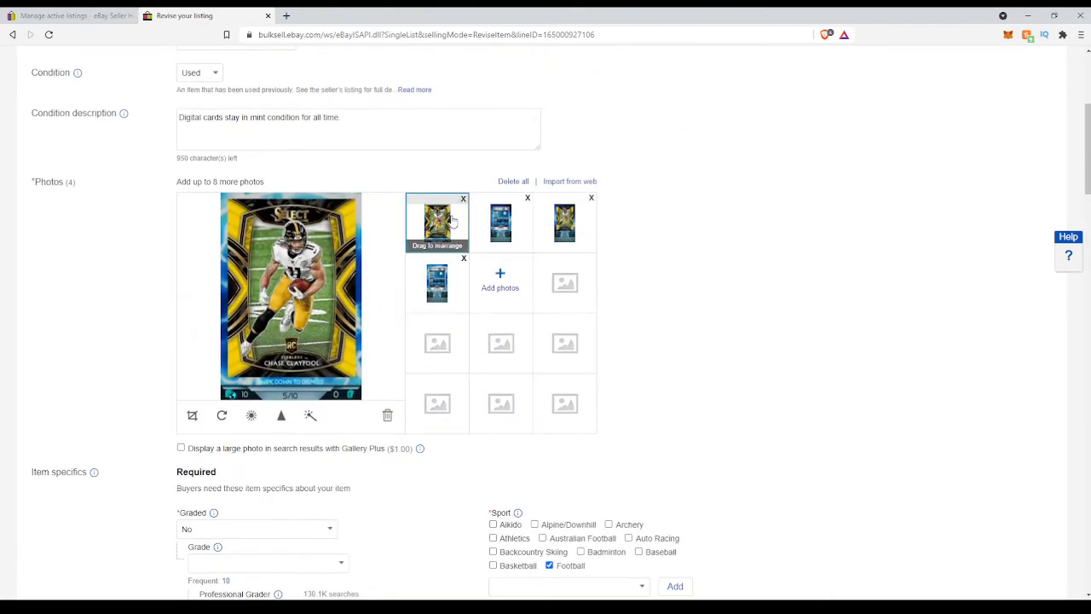
mouse_move(435, 219)
left_mouse_down()
mouse_move(569, 223)
mouse_move(372, 232)
mouse_move(397, 218)
mouse_move(423, 253)
mouse_move(455, 212)
mouse_move(499, 218)
mouse_move(439, 223)
left_mouse_up()
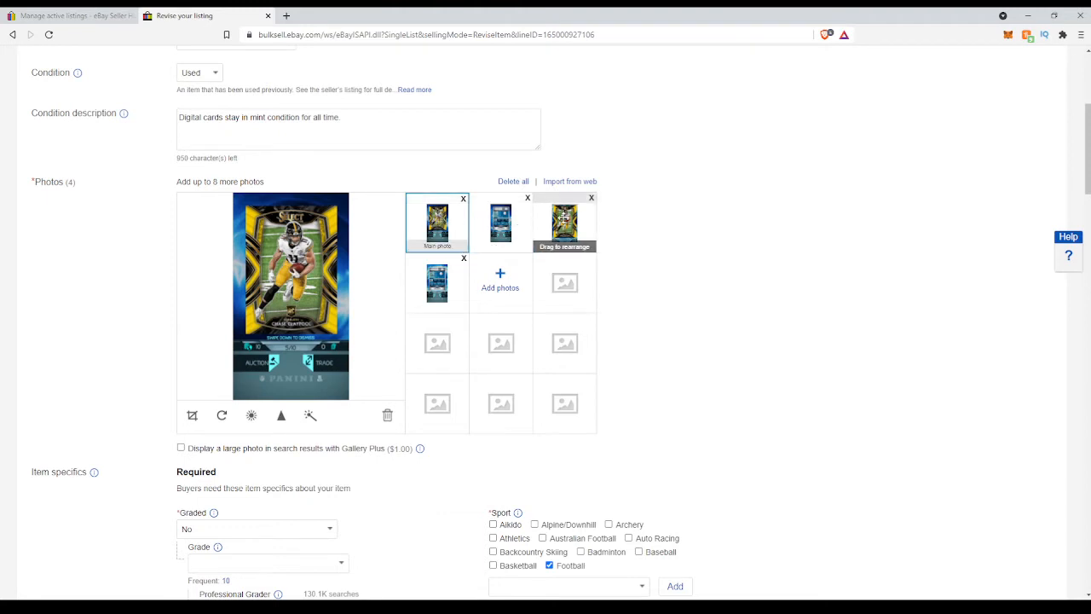
Crop the fourth photo around the back of the card, save it and look through the listing's photos.
left_click(436, 282)
left_click(194, 416)
left_click_drag(267, 241, 271, 239)
left_click_drag(322, 286, 339, 354)
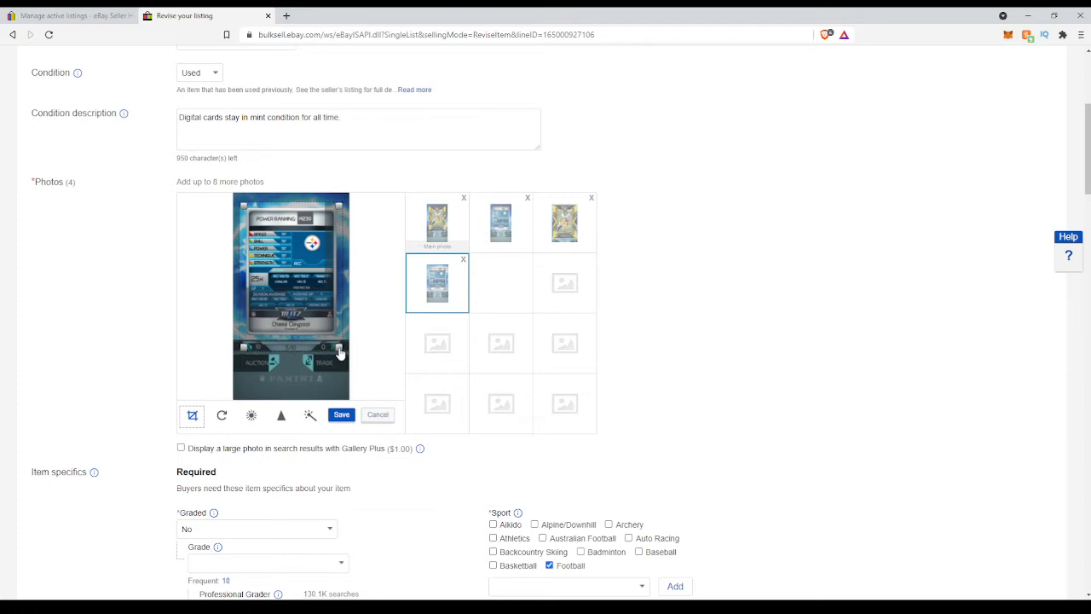
left_click(341, 416)
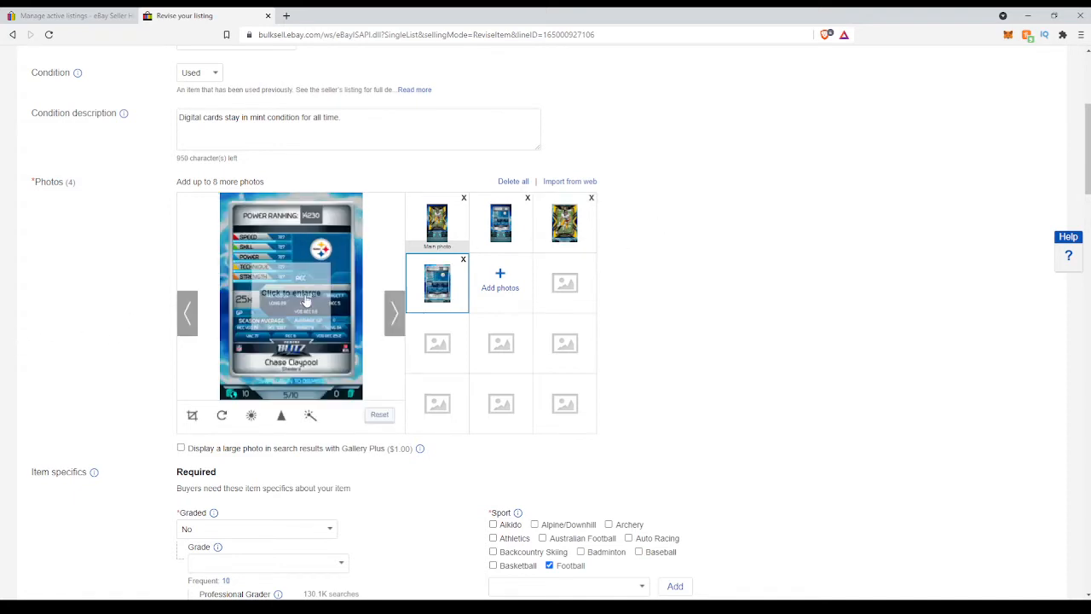
left_click(438, 223)
left_click(503, 223)
left_click(563, 224)
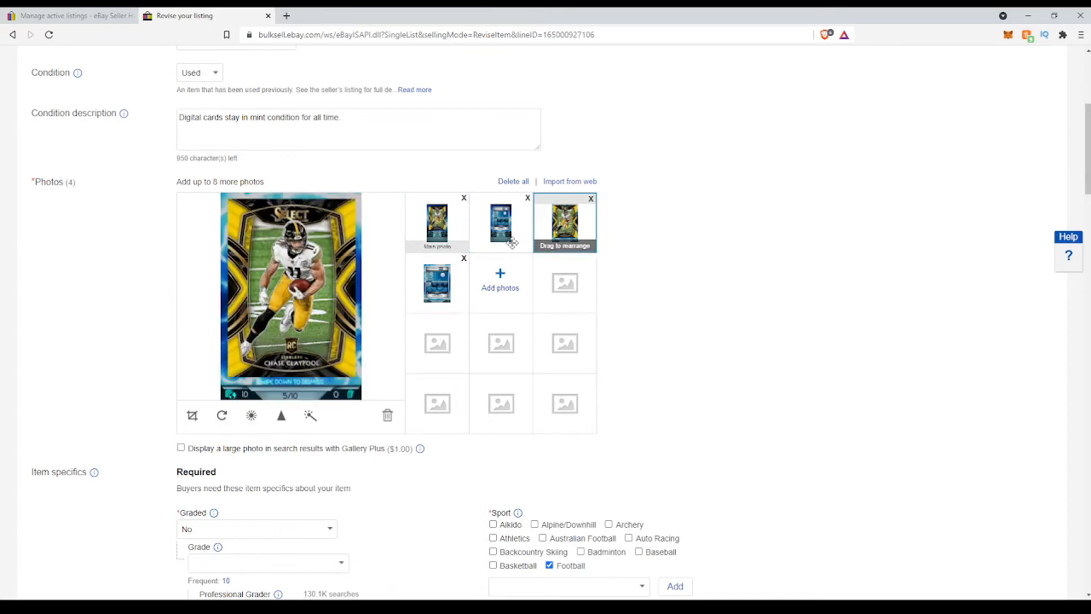
left_click(432, 288)
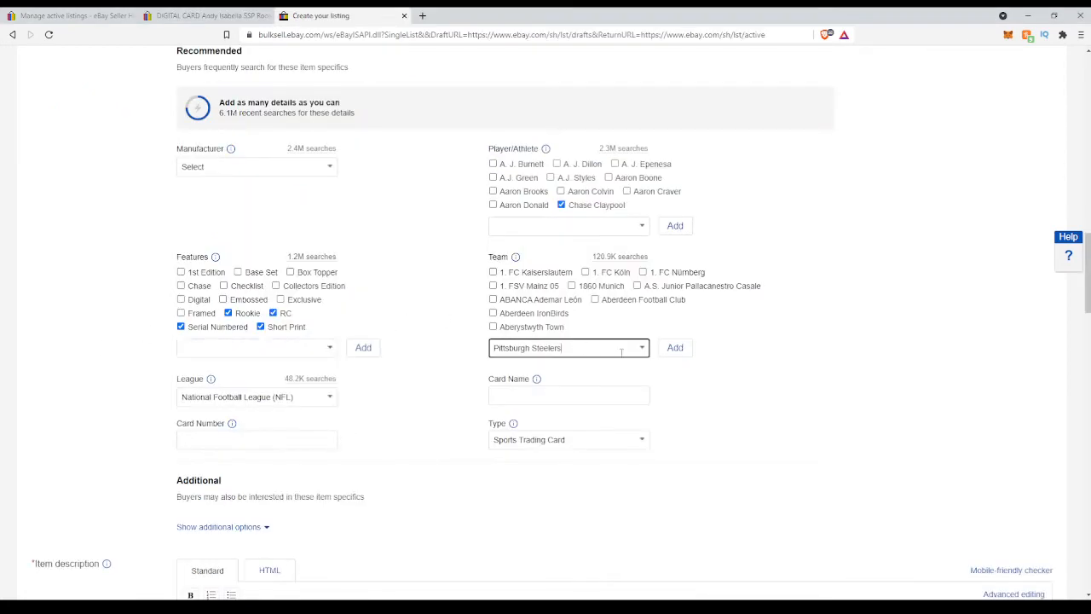
Add Pittsburgh Steelers as the team and enter Chase Claypool as the card name in the new listing.
left_click(674, 353)
left_click(551, 394)
type("C")
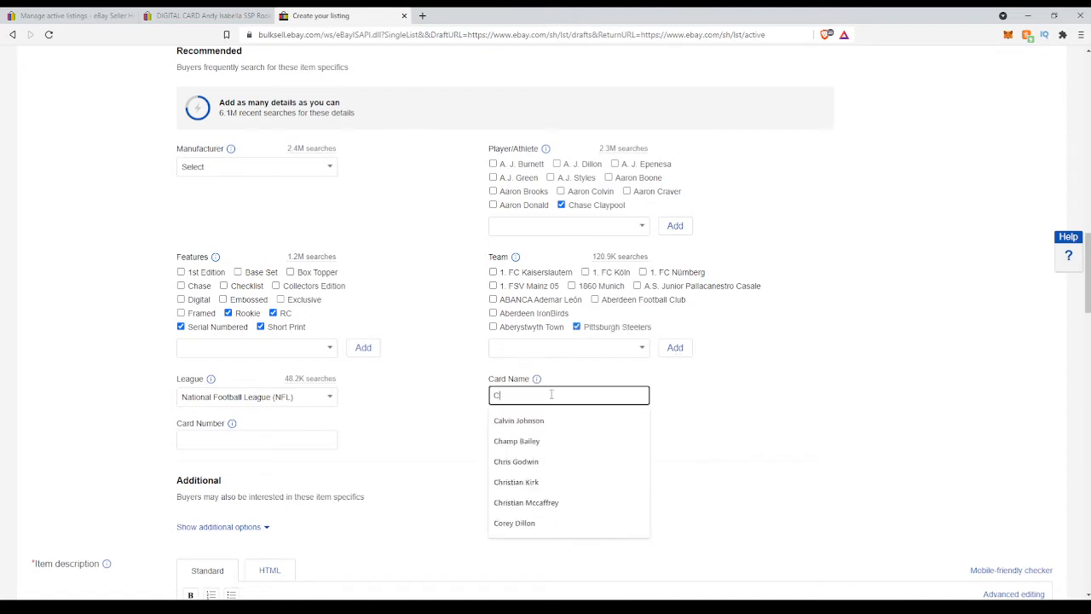
type("hase Clay")
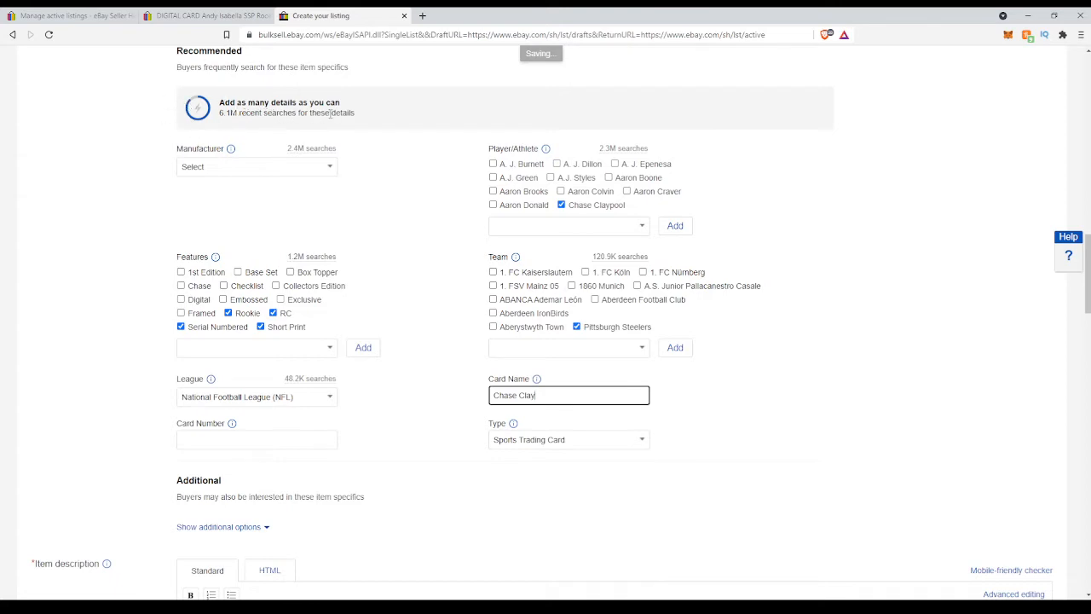
type("ppoo")
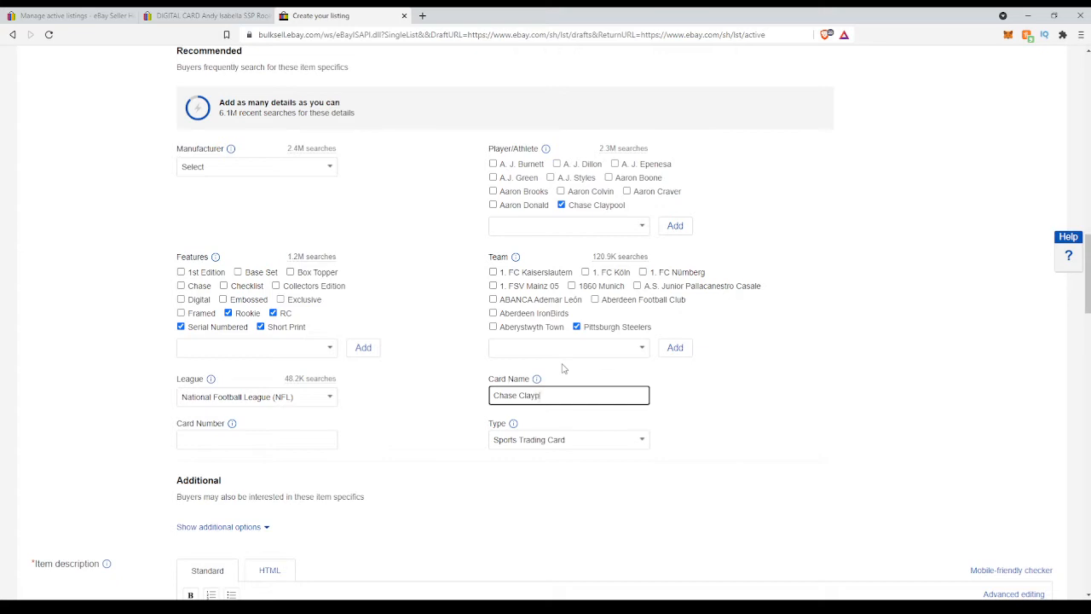
left_click(405, 329)
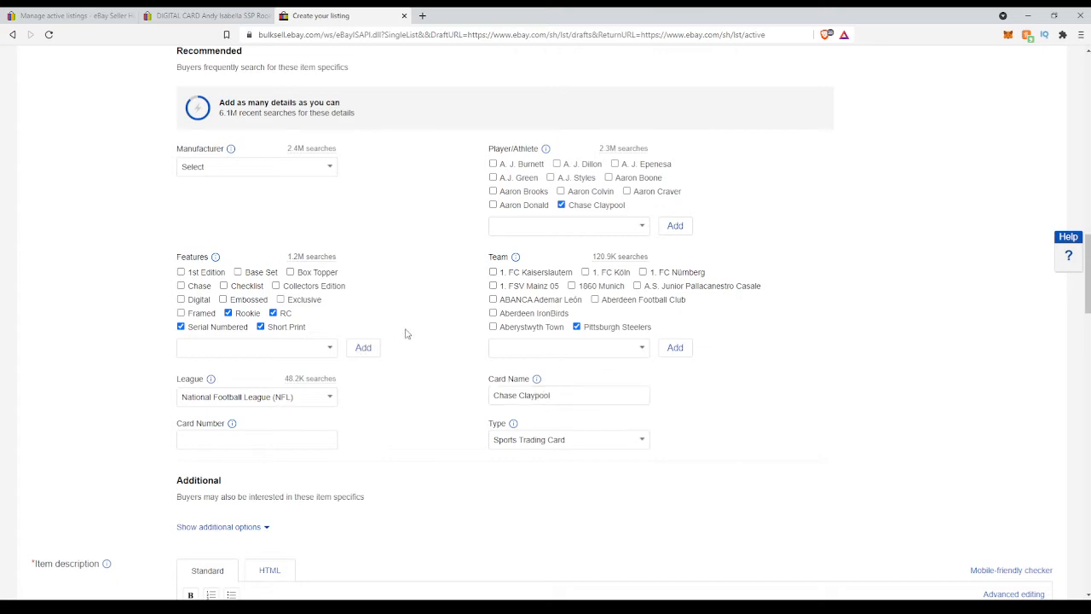
Set the trading card's number to 5 in the item specifics.
left_click(254, 440)
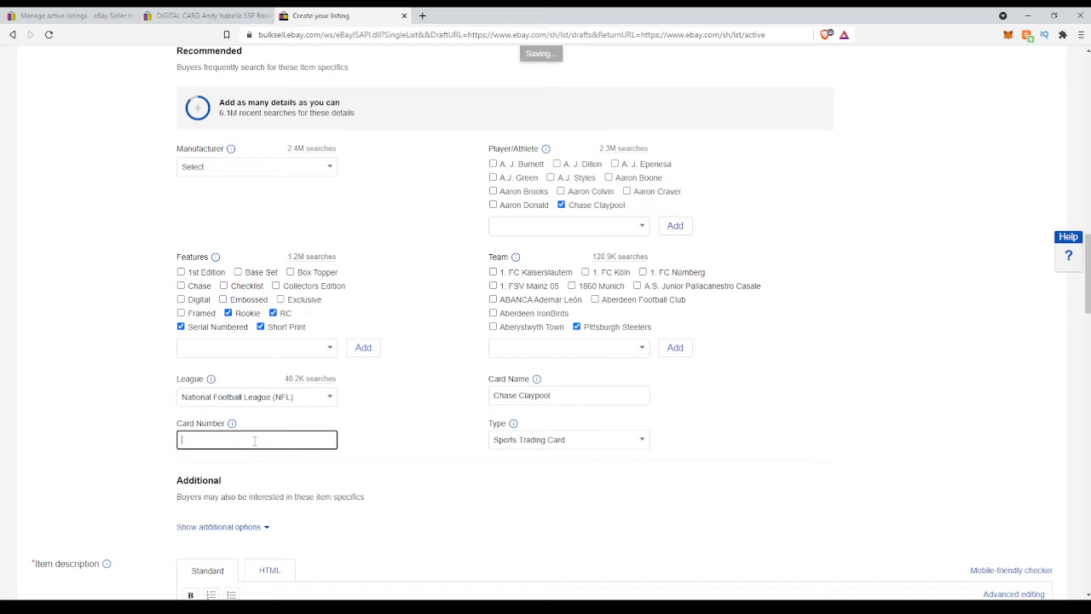
type("5")
left_click(86, 321)
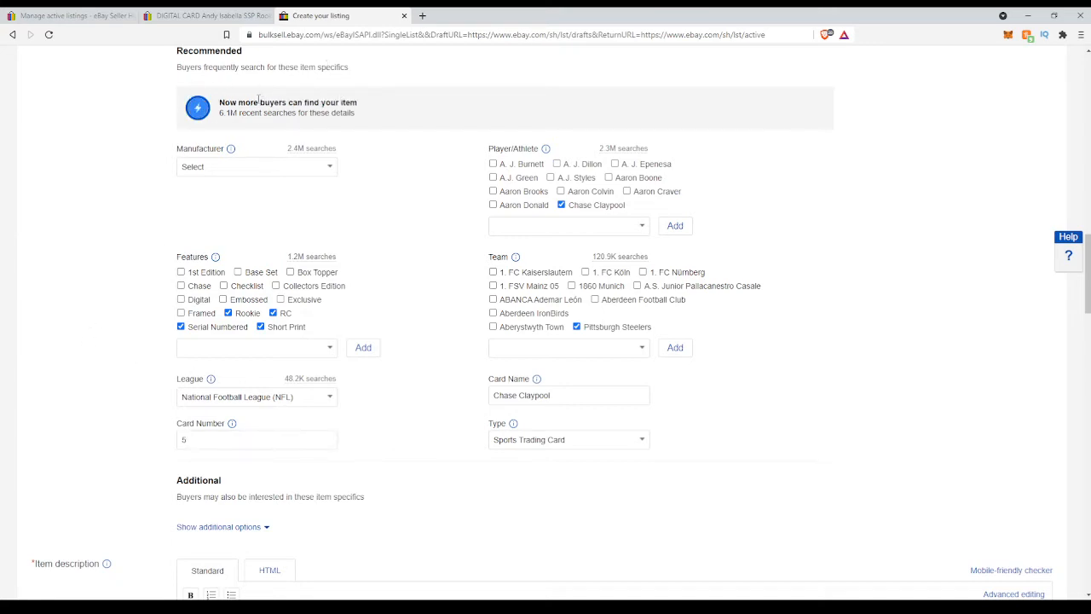
Open the existing Andy Isabella card listing for revision and turn on advanced editing for the new listing's item description.
scroll(162, 317, "down", 5)
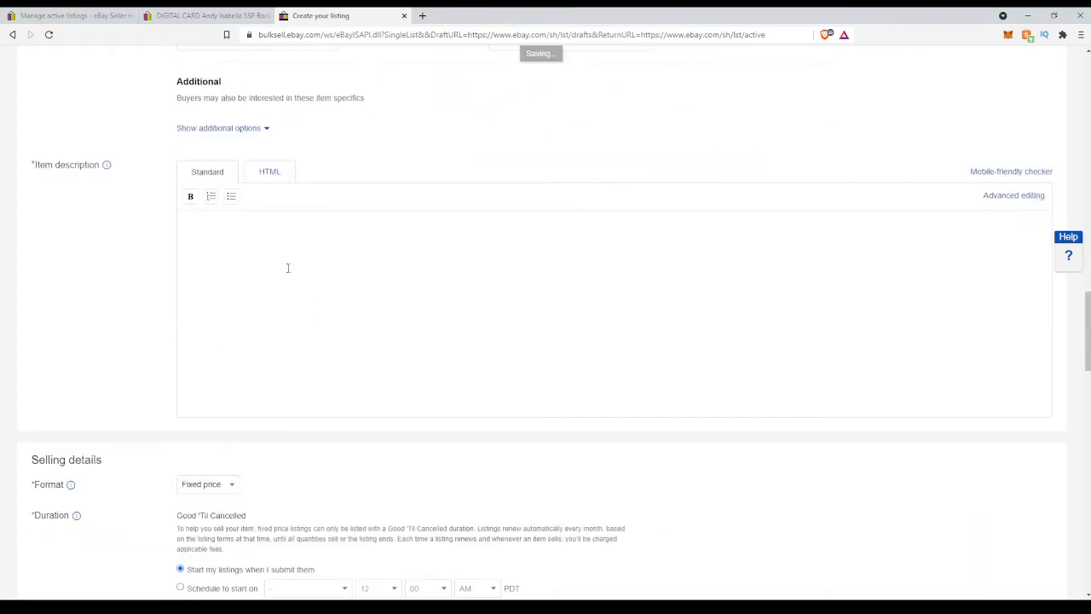
left_click(186, 16)
scroll(462, 399, "down", 3)
scroll(461, 397, "down", 8)
scroll(525, 245, "down", 5)
scroll(525, 246, "up", 5)
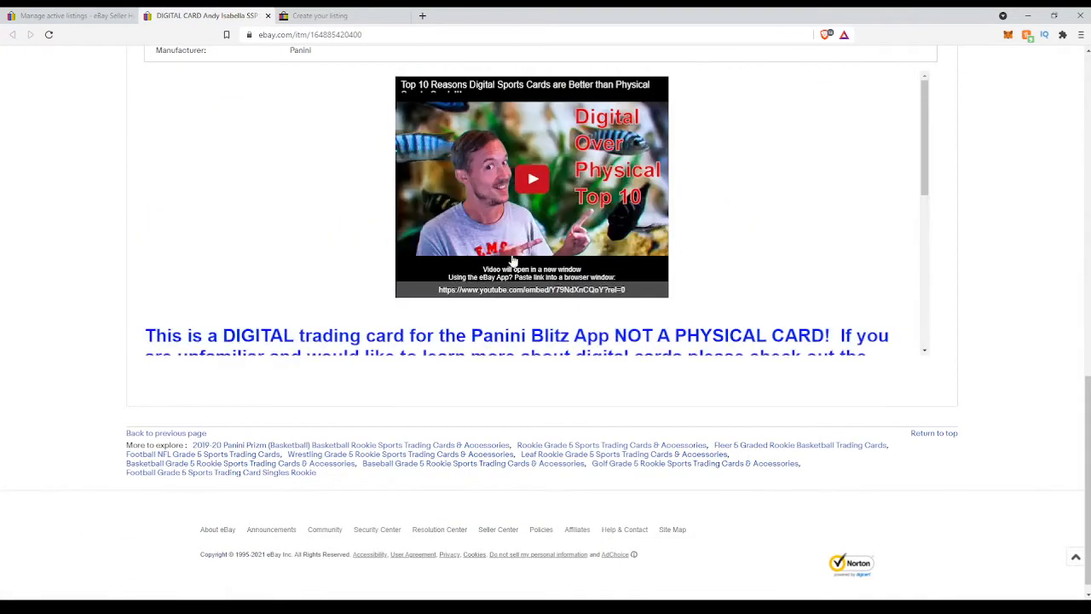
scroll(522, 247, "up", 20)
left_click(180, 177)
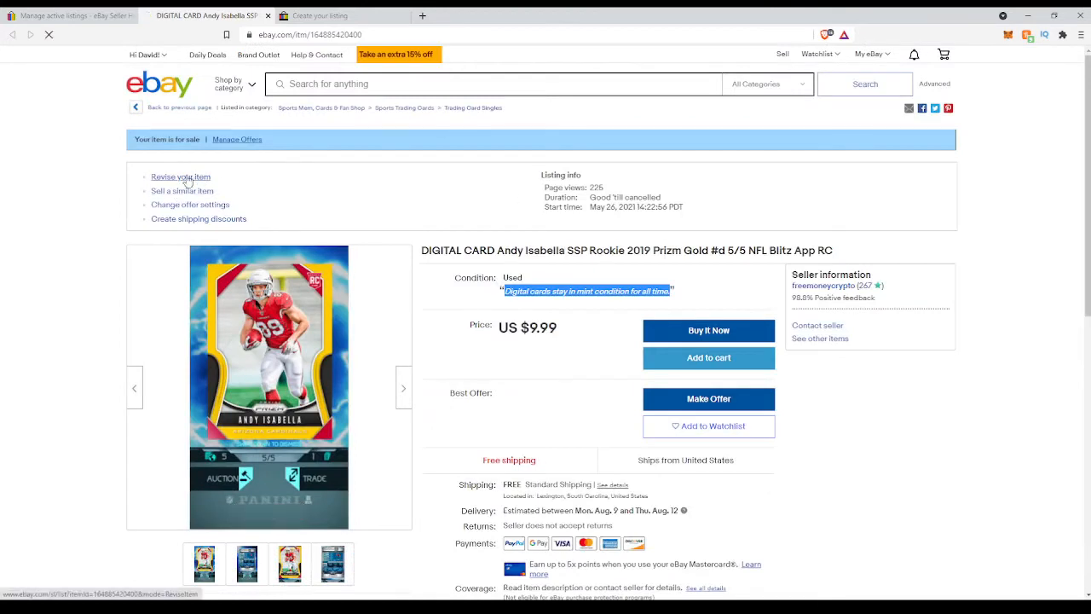
left_click(341, 17)
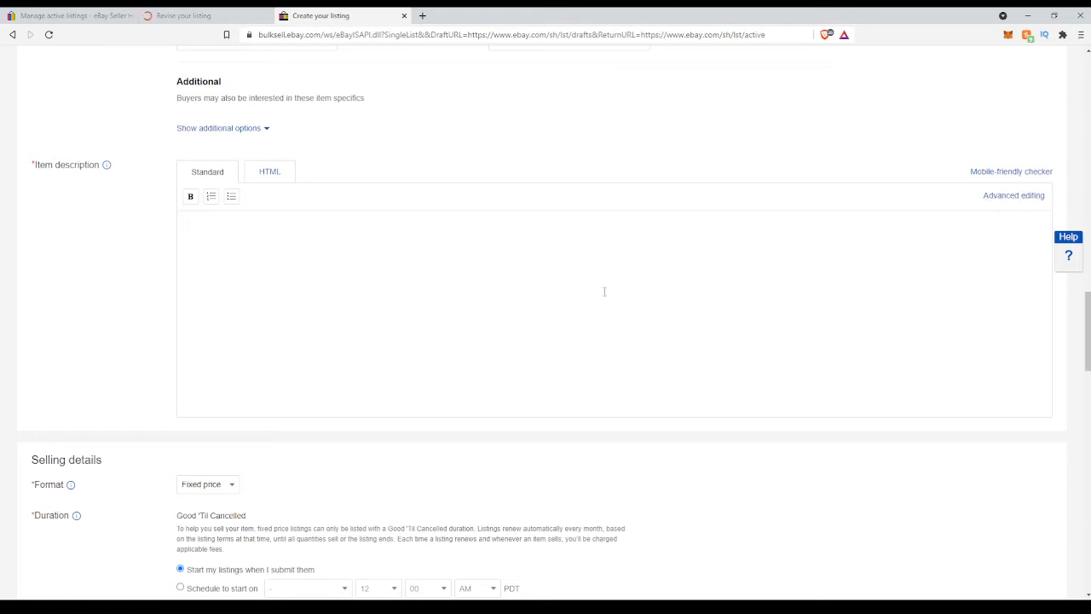
left_click(1010, 200)
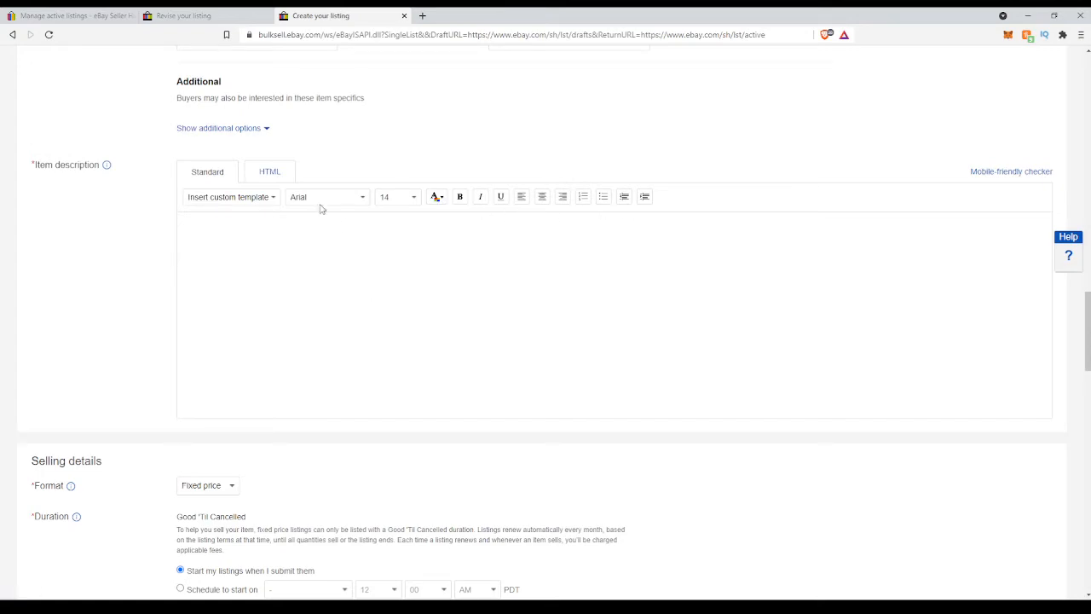
Copy the full HTML code of the item description from the Andy Isabella listing revision.
left_click(198, 15)
scroll(133, 394, "down", 15)
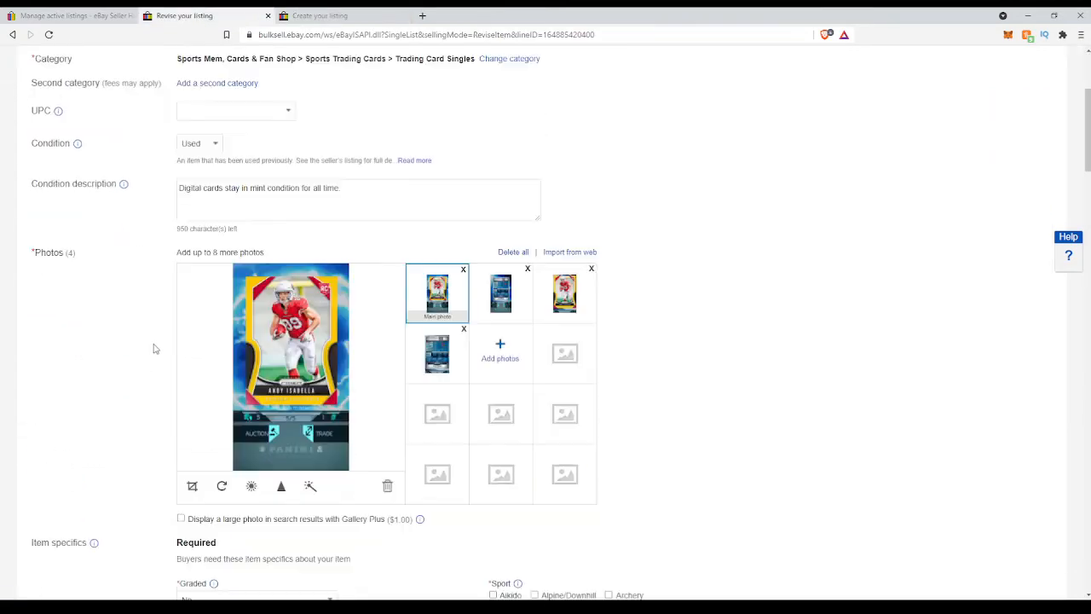
scroll(131, 327, "down", 6)
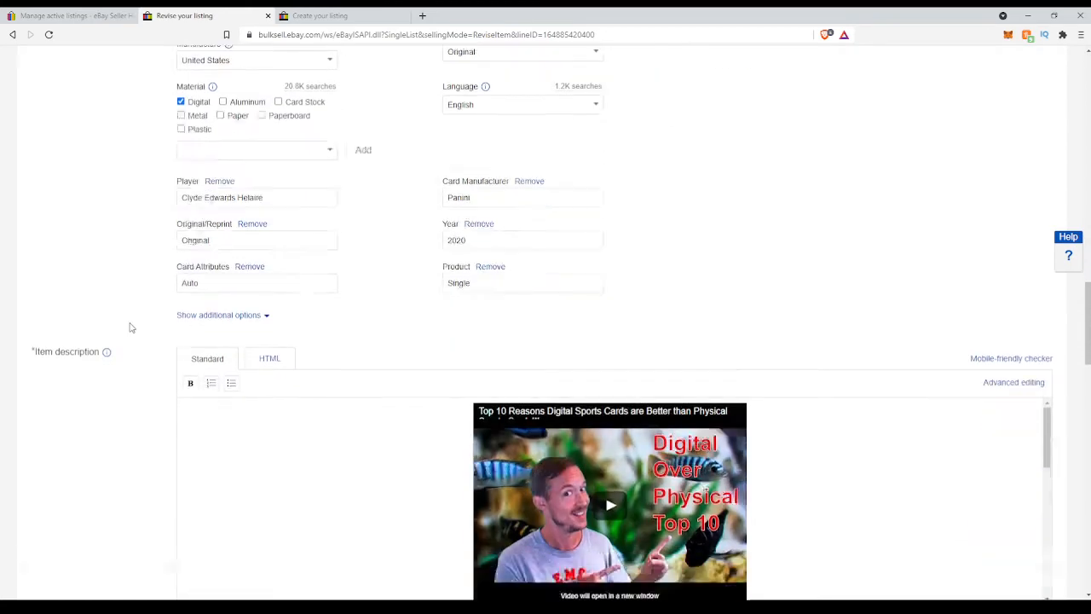
left_click(271, 180)
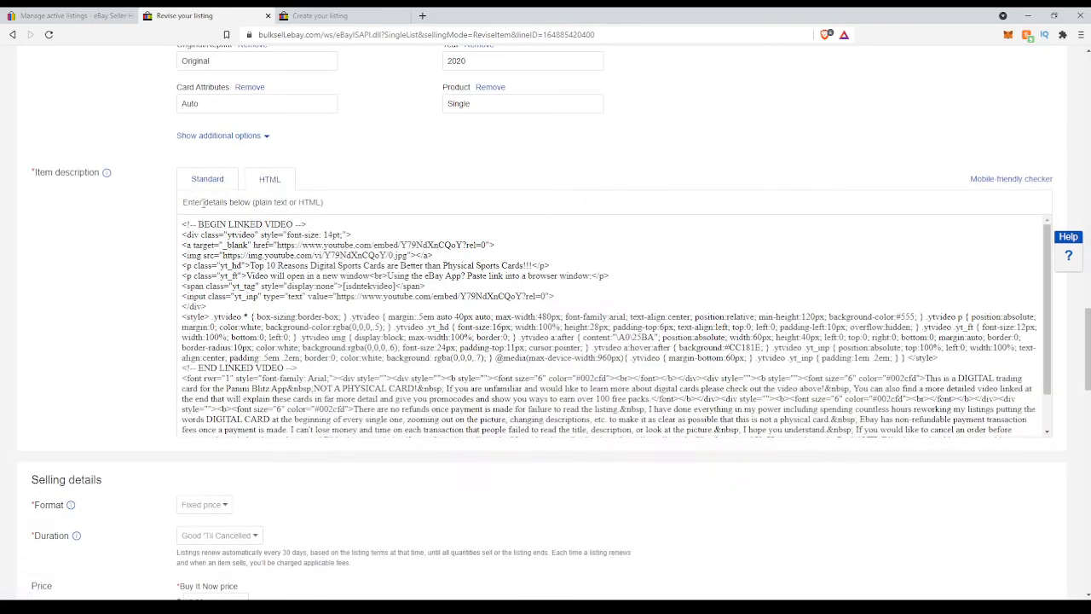
left_click_drag(181, 224, 882, 445)
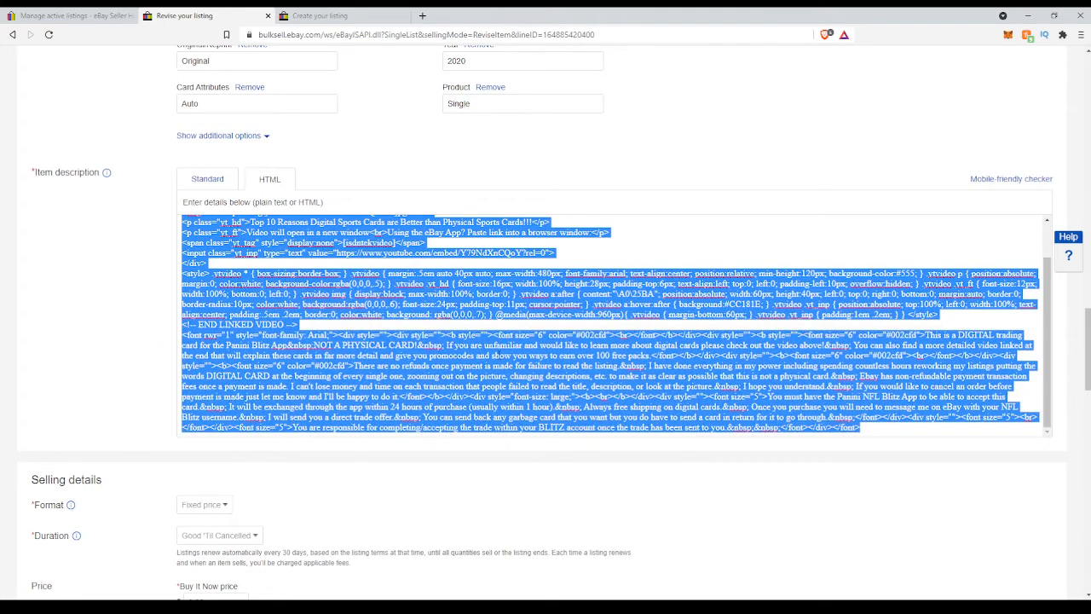
right_click(353, 294)
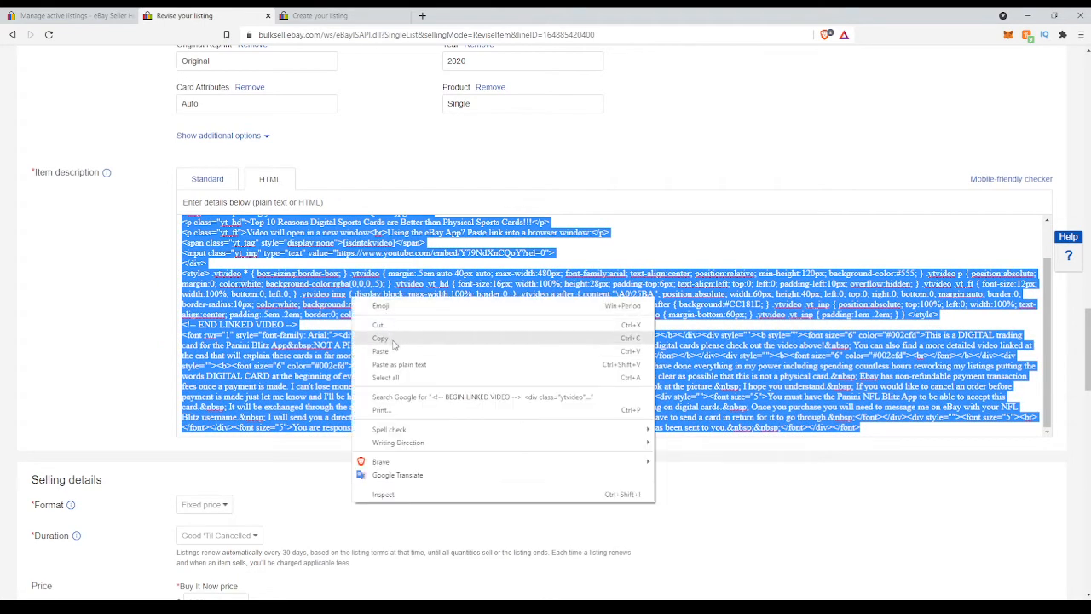
left_click(391, 338)
Paste the copied HTML code into the new listing's item description and display it in the standard view.
left_click(327, 23)
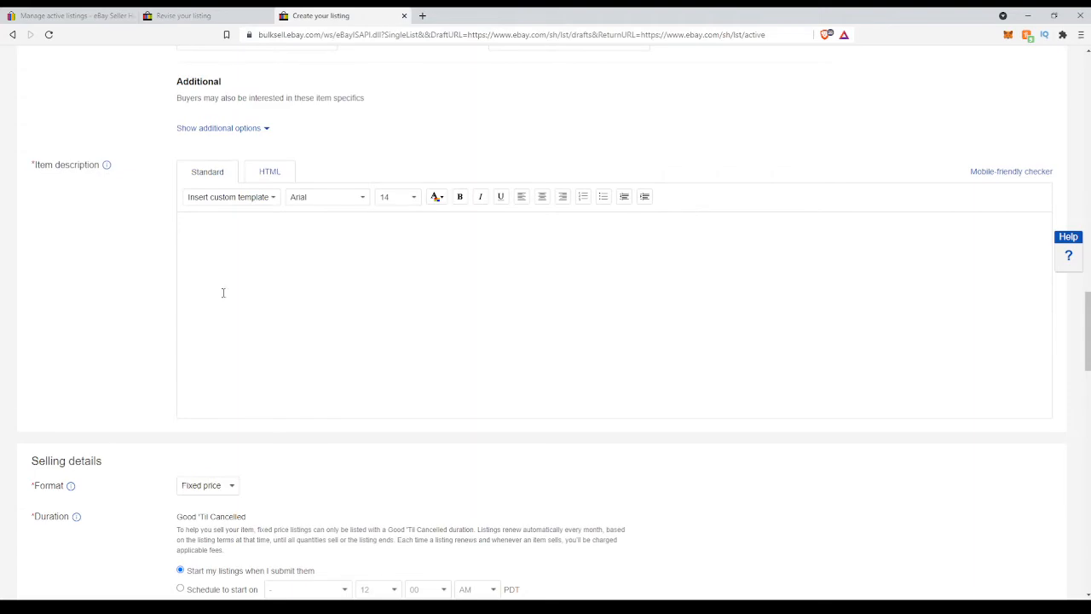
left_click(268, 172)
right_click(219, 231)
left_click(247, 318)
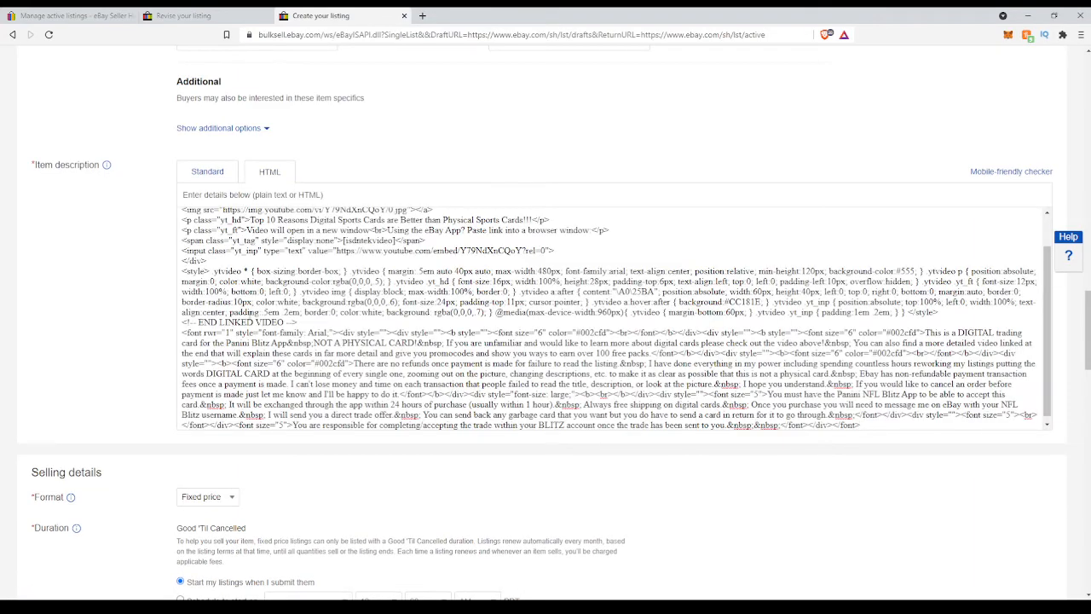
scroll(298, 318, "up", 10)
scroll(300, 319, "down", 8)
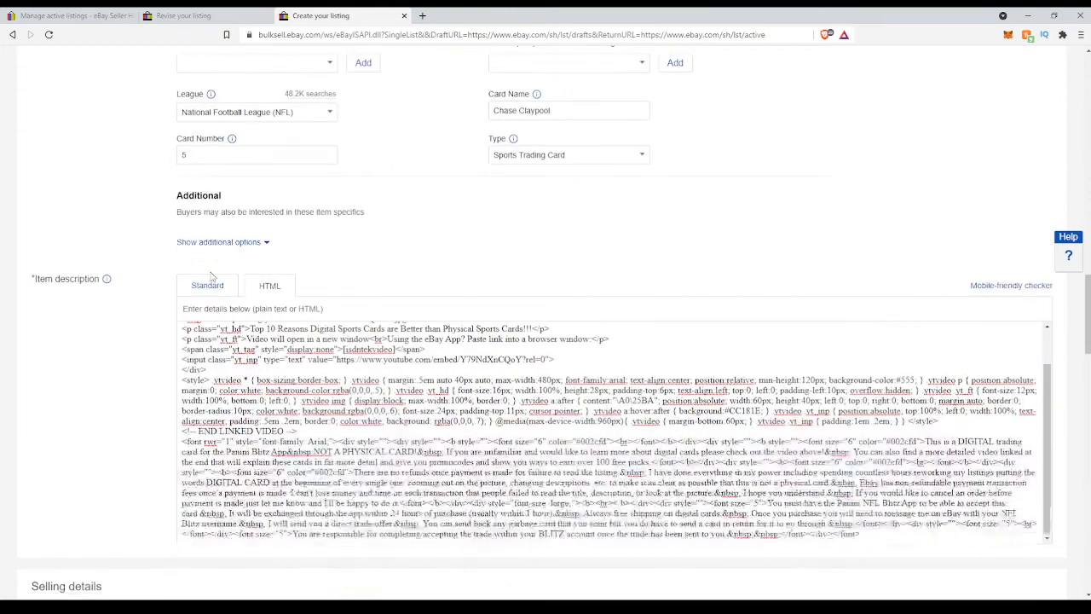
left_click(219, 290)
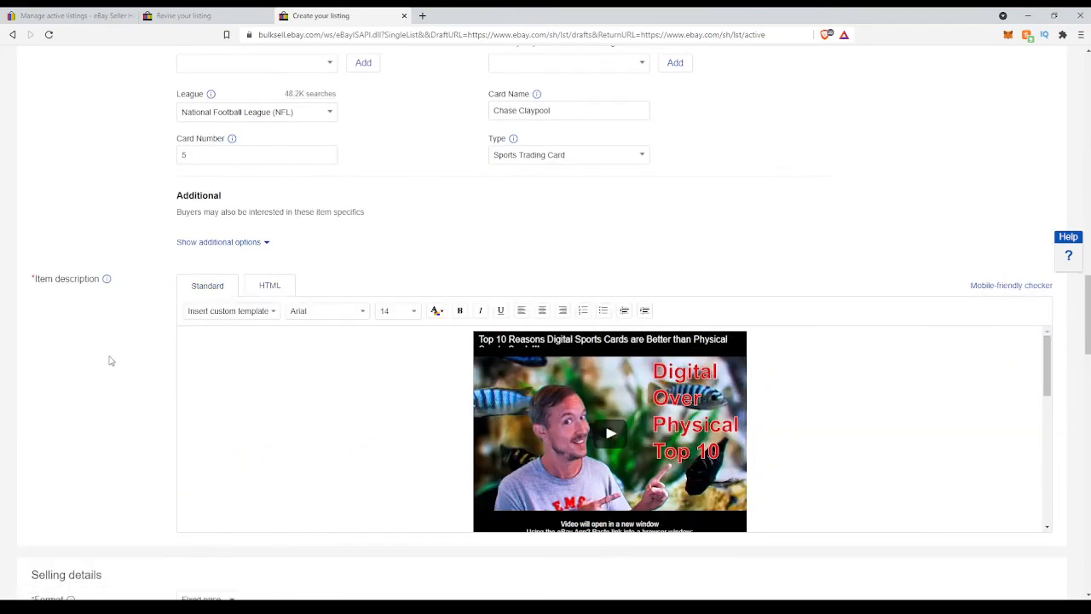
Read through the new listing's description and check its mobile view with the mobile-friendly checker.
scroll(203, 373, "down", 5)
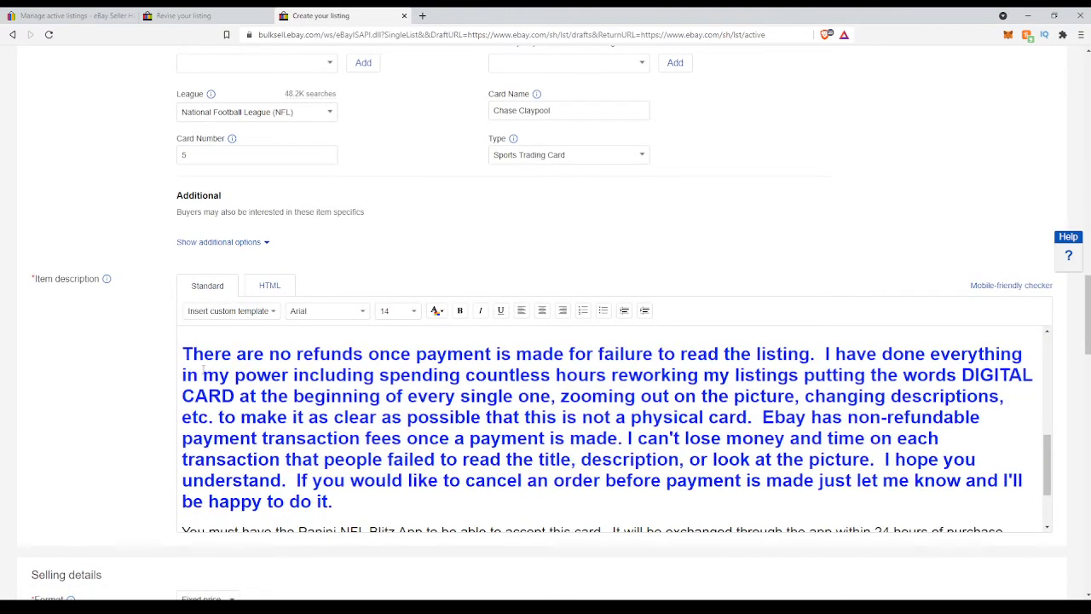
scroll(203, 372, "down", 10)
scroll(366, 411, "up", 3)
scroll(367, 411, "down", 4)
scroll(367, 411, "up", 1)
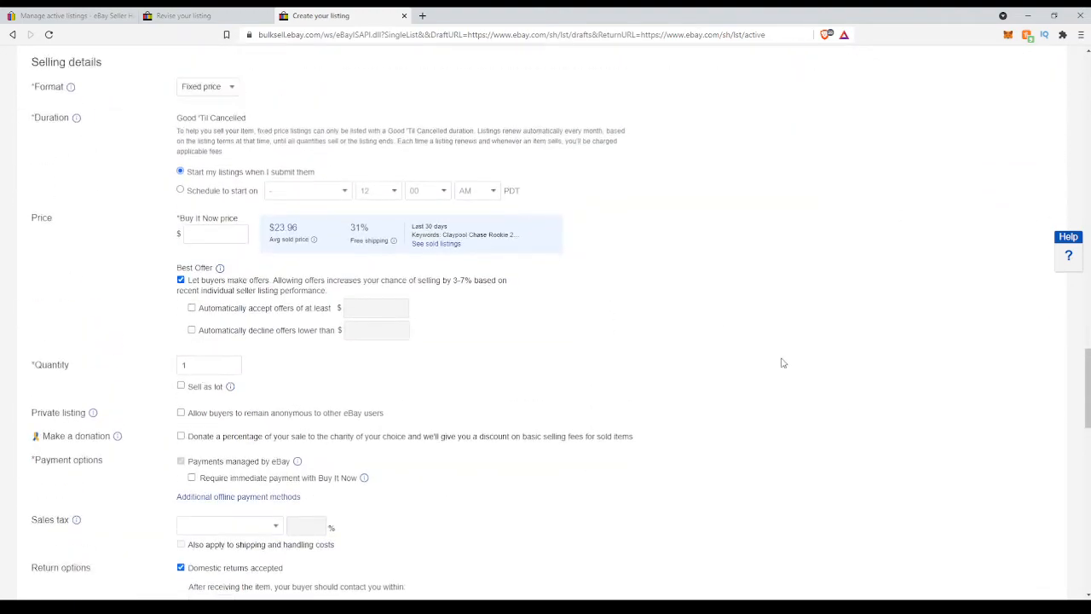
scroll(783, 364, "up", 9)
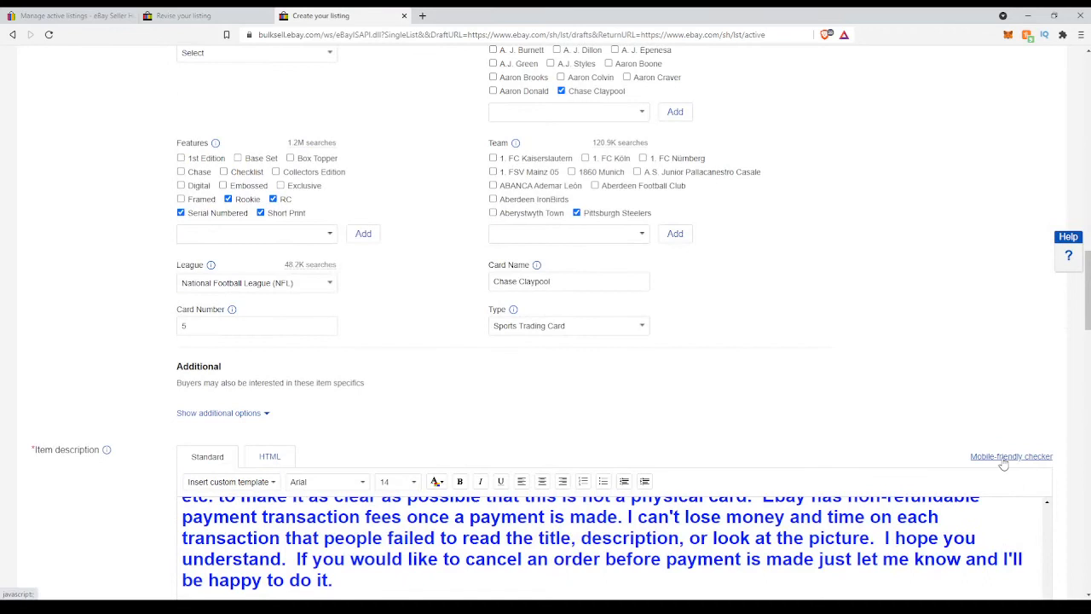
left_click(1006, 457)
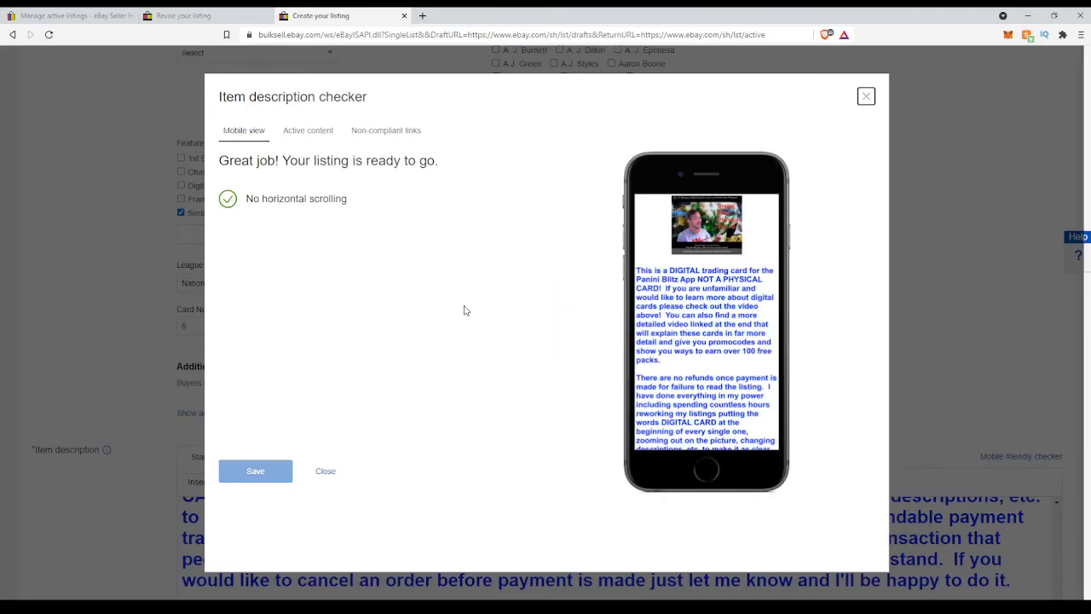
left_click(868, 98)
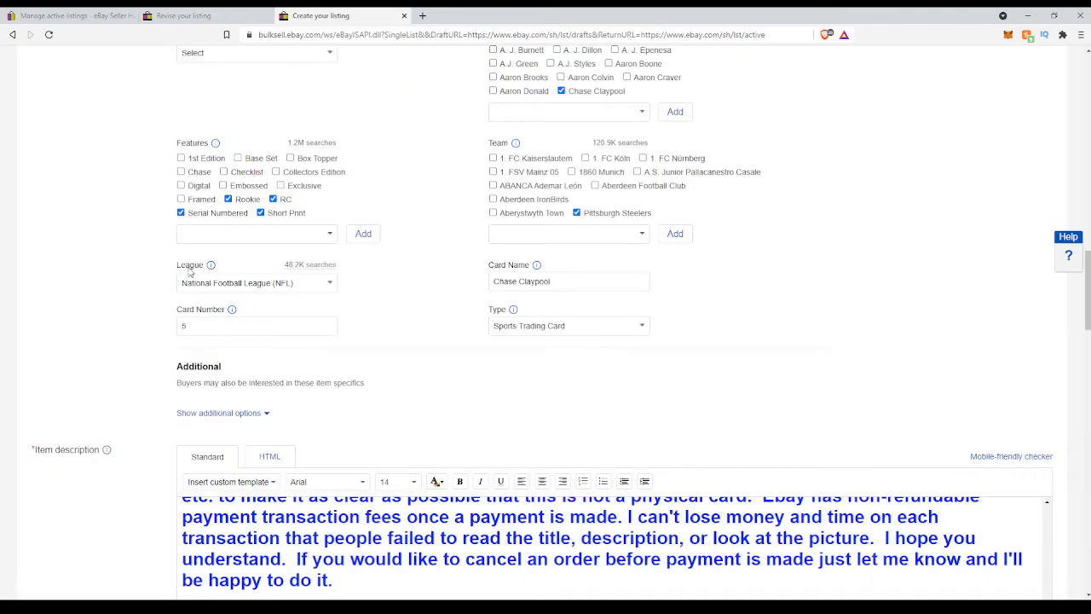
Set the new listing's Buy It Now price to $99.99.
scroll(83, 307, "down", 15)
scroll(151, 304, "up", 2)
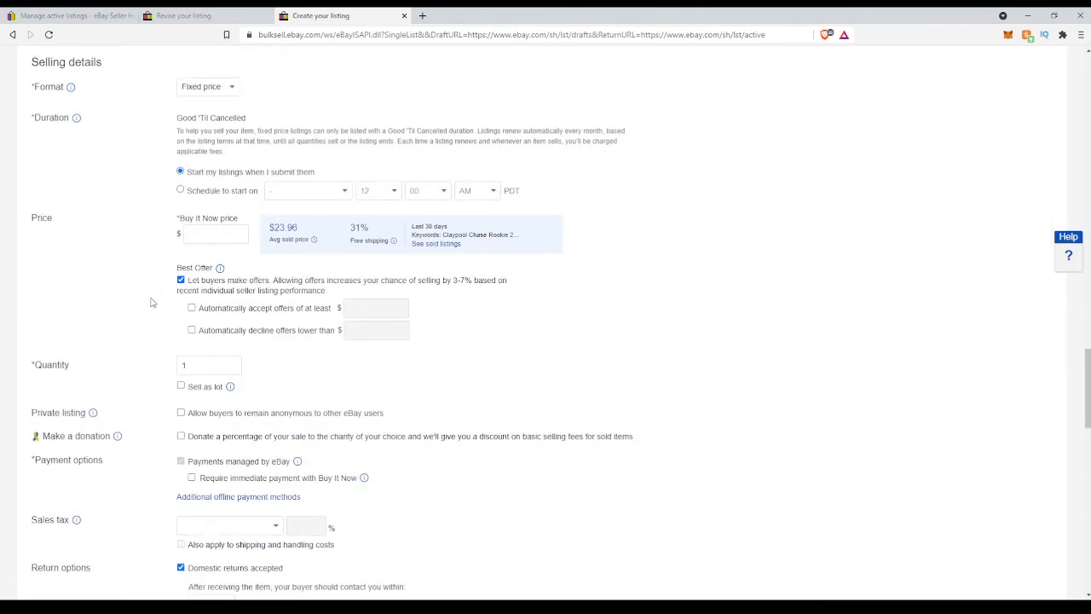
scroll(139, 273, "up", 1)
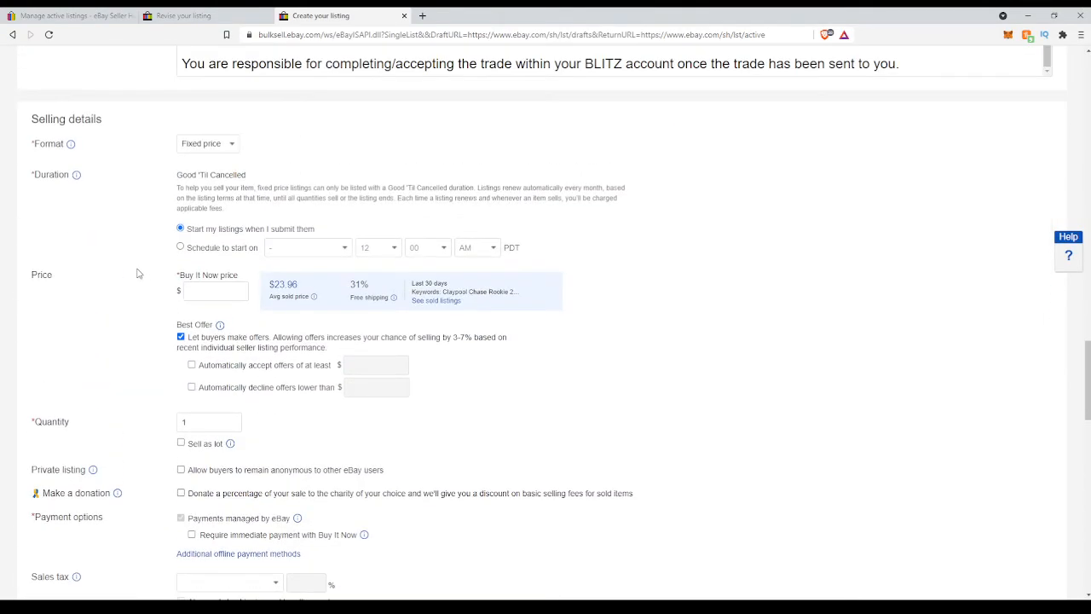
scroll(139, 273, "down", 2)
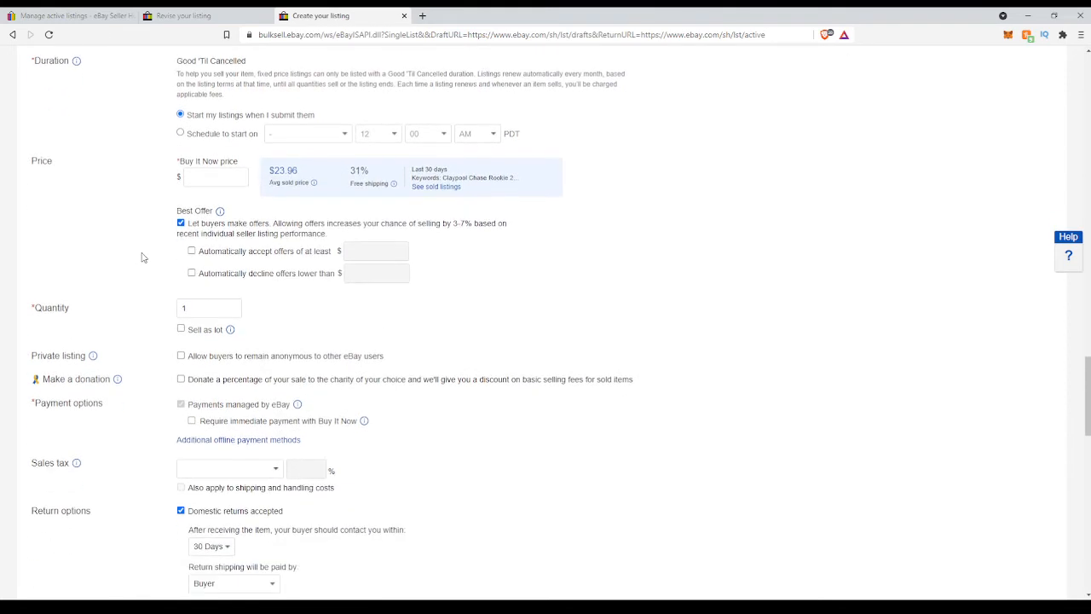
left_click(202, 177)
left_click(94, 187)
left_click(207, 177)
type("9")
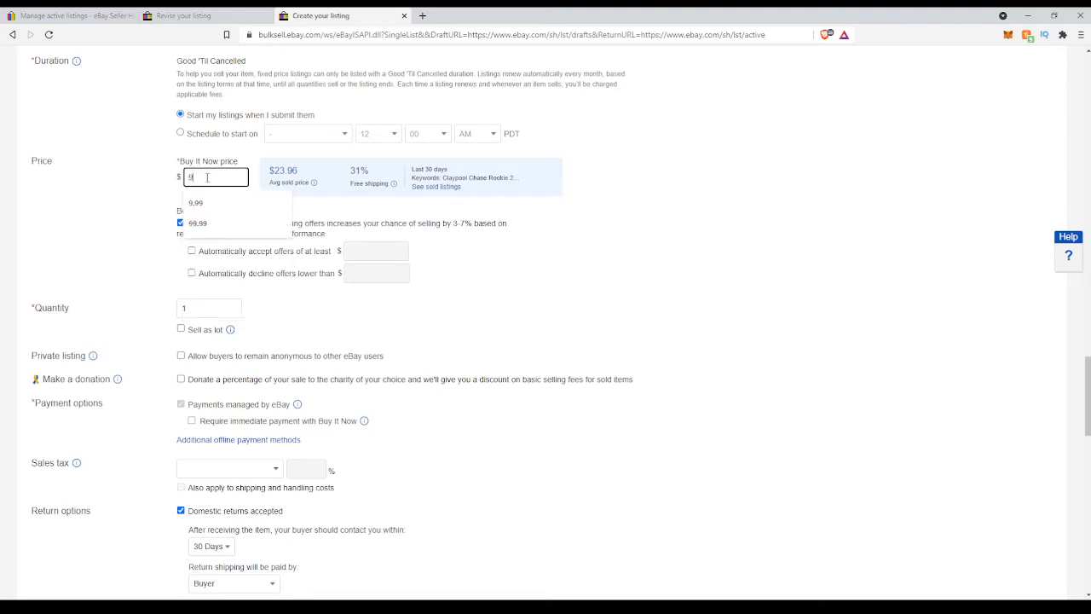
type("9.99")
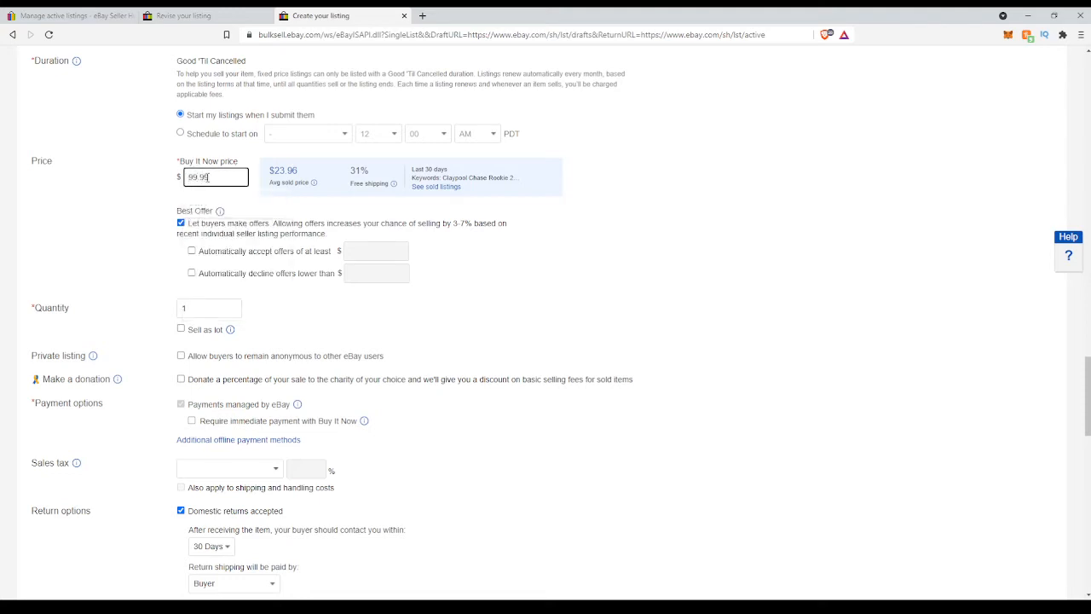
left_click(125, 222)
left_click(181, 224)
left_click(181, 223)
left_click(180, 223)
left_click(181, 224)
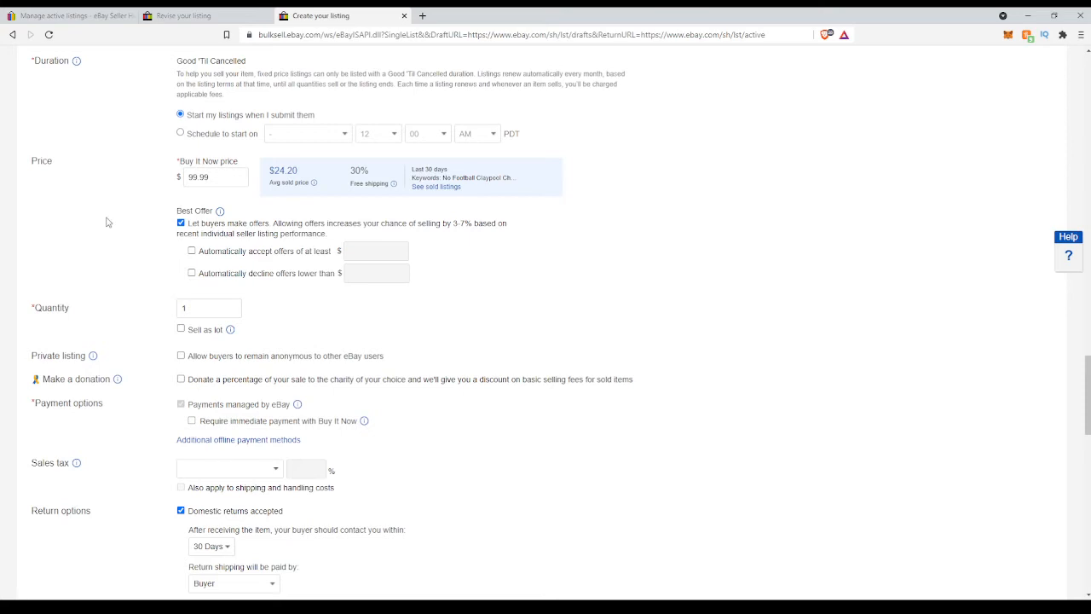
Change the selling format to Auction-style and look at the available duration and format options.
scroll(108, 228, "up", 2)
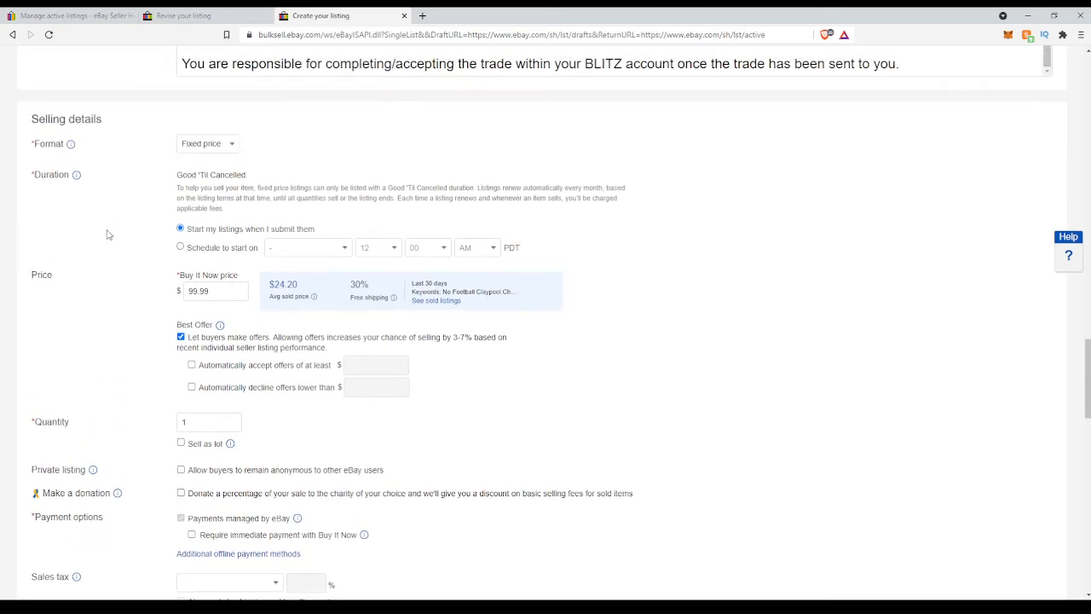
left_click(224, 147)
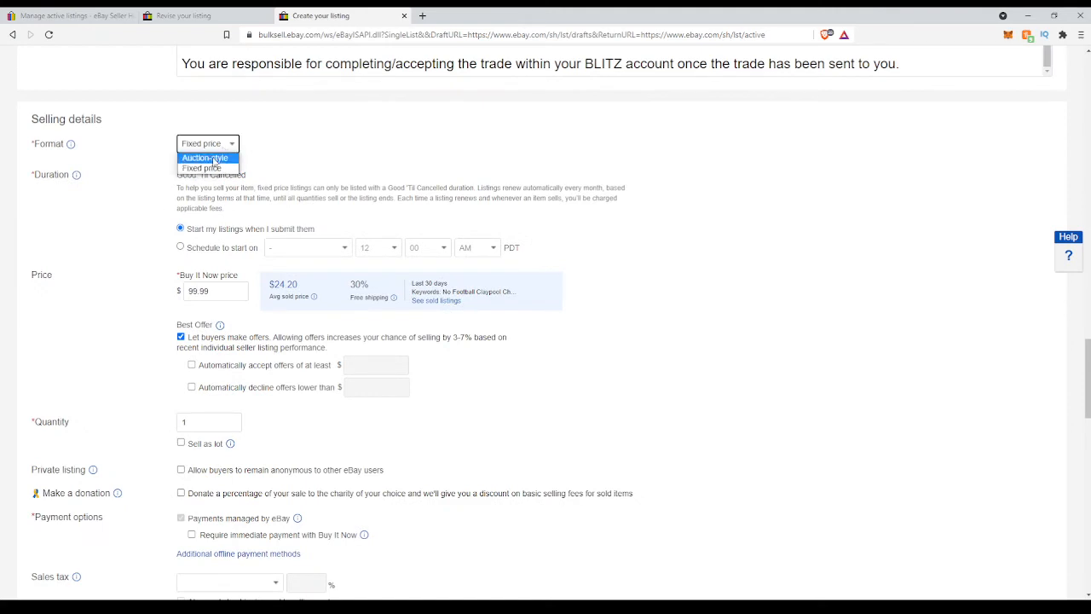
left_click(202, 158)
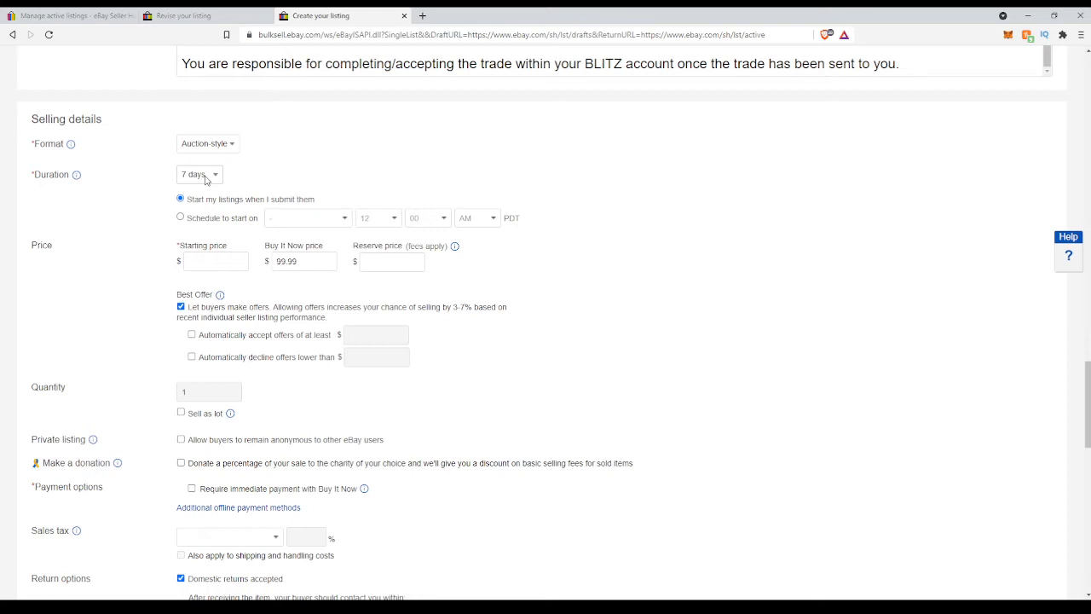
left_click(199, 183)
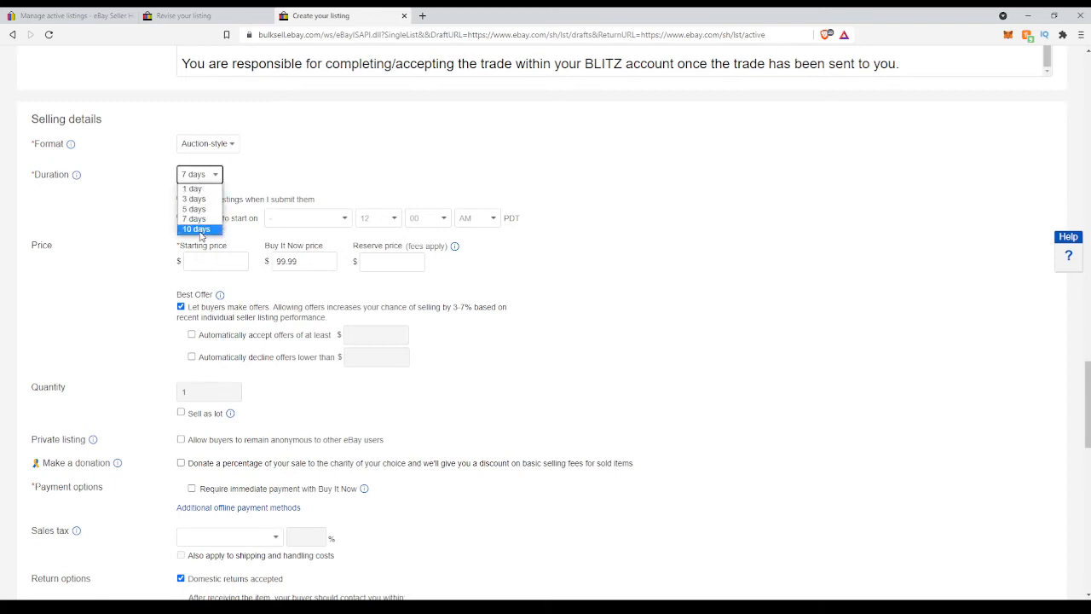
left_click(105, 206)
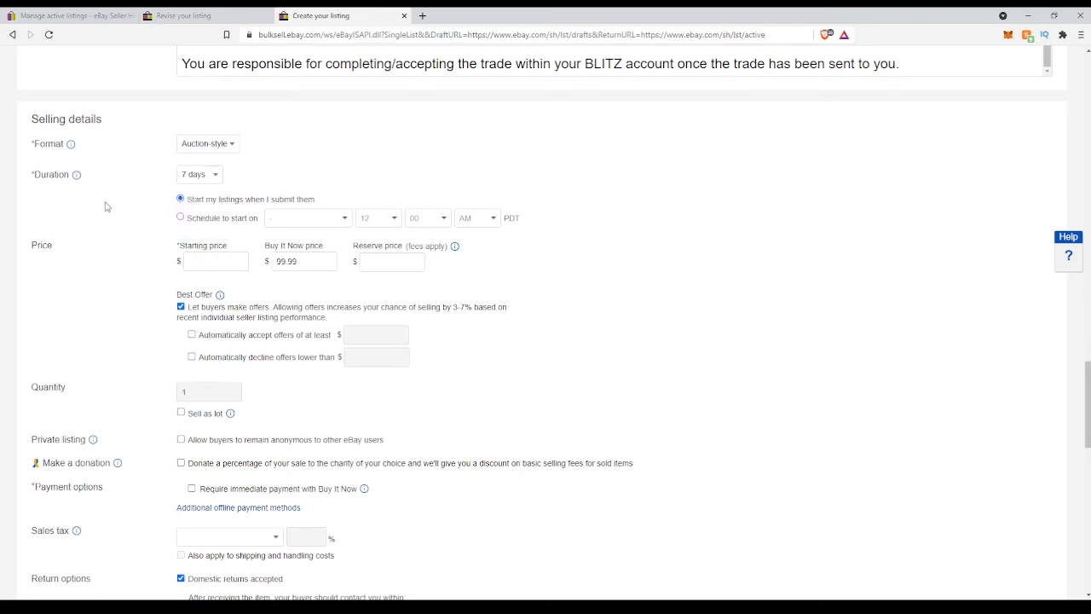
left_click(209, 146)
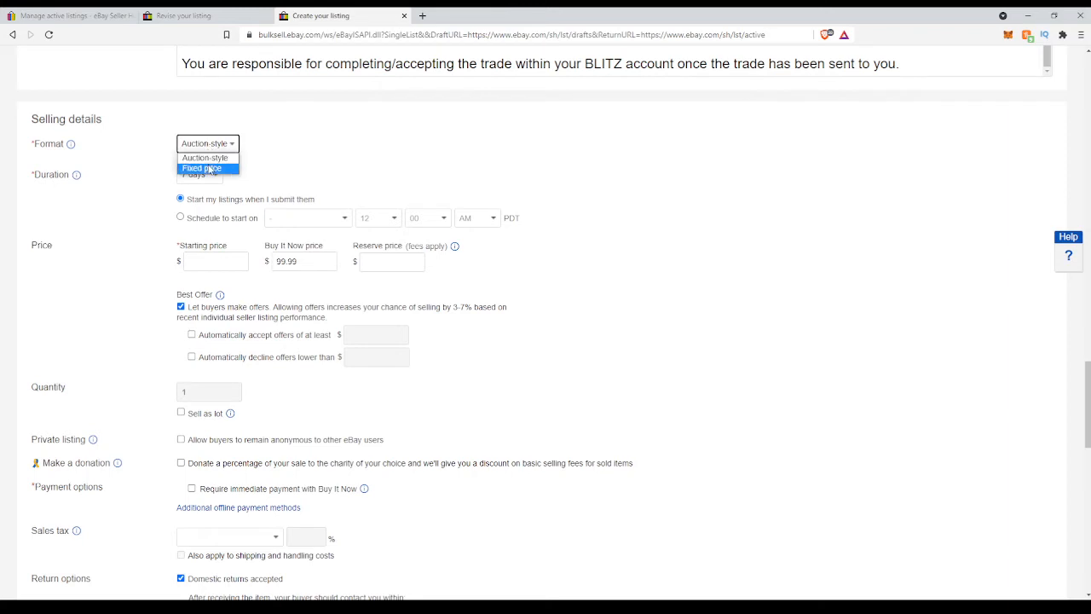
left_click(122, 184)
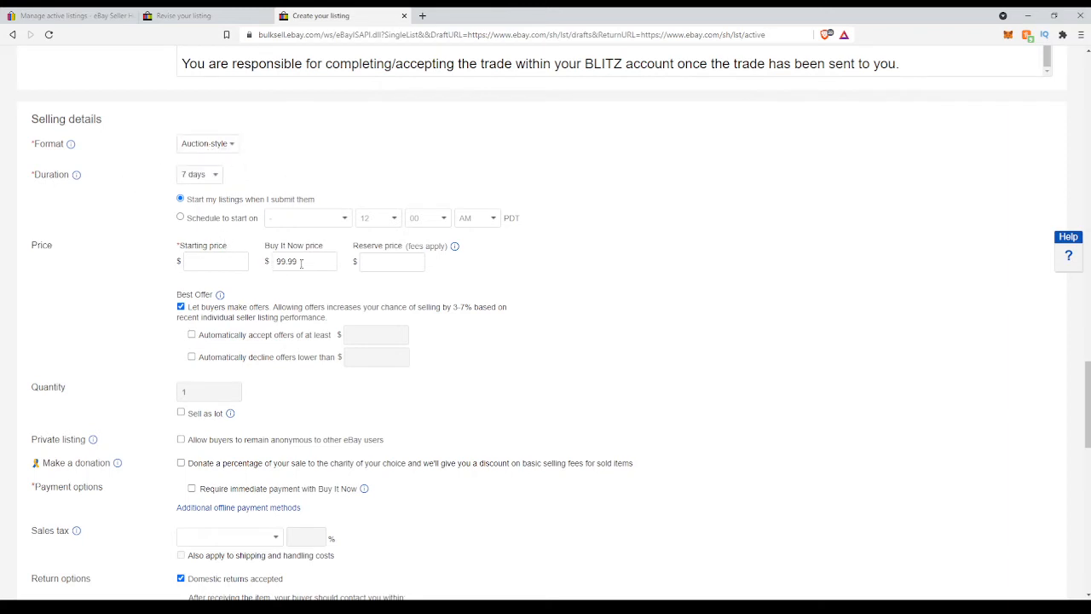
Set the auction's starting price to $.99.
left_click_drag(301, 263, 255, 264)
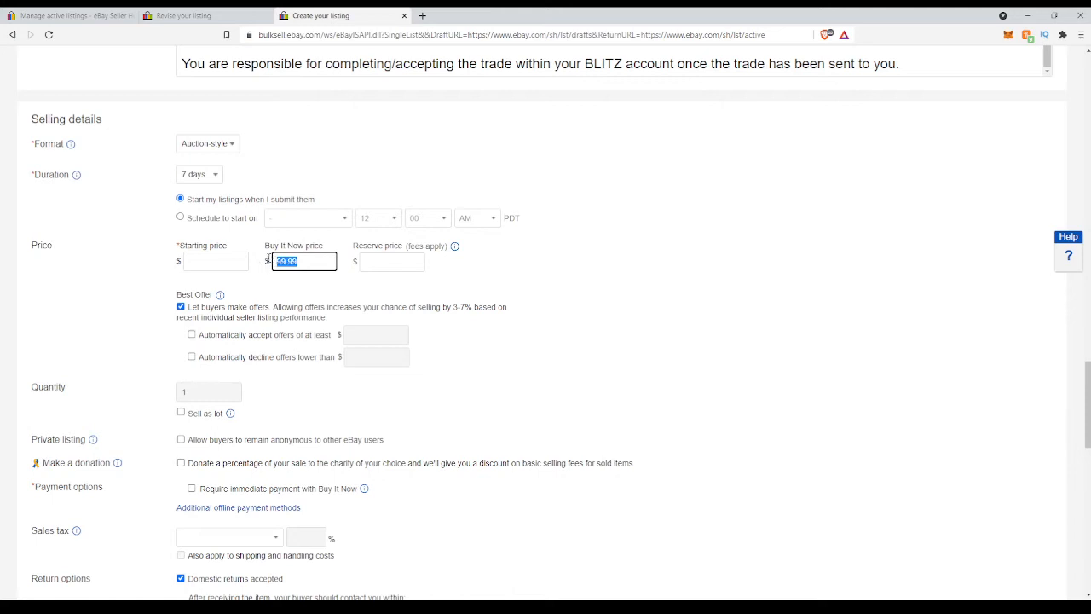
left_click(222, 261)
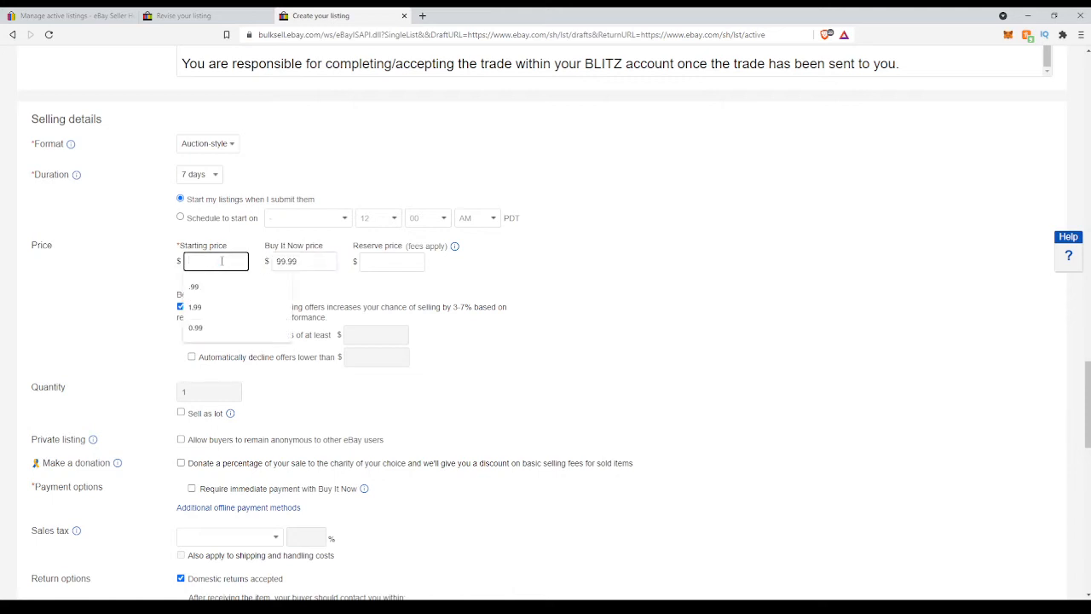
type(".99")
left_click(117, 272)
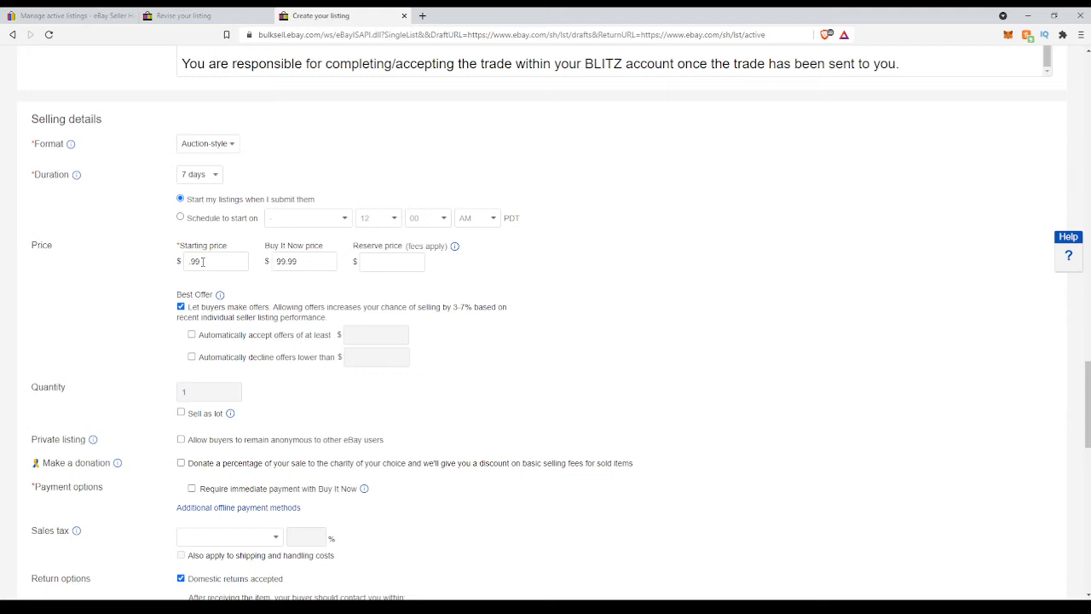
Clear the auction's Buy It Now price and check the starting and reserve price fields.
left_click(303, 261)
left_click_drag(303, 261, 206, 266)
key("BackSpace")
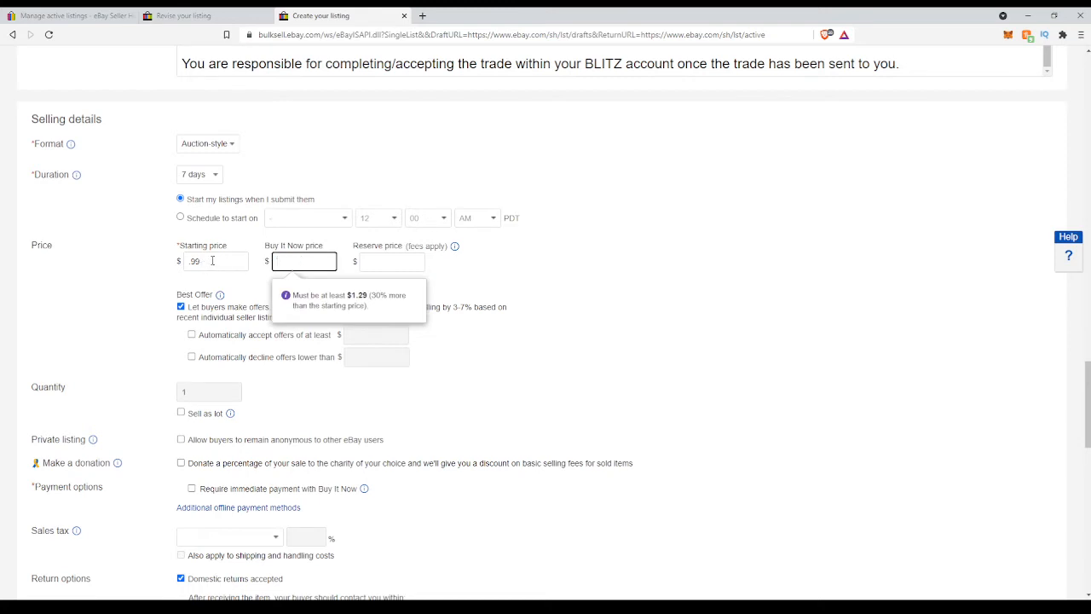
left_click(224, 261)
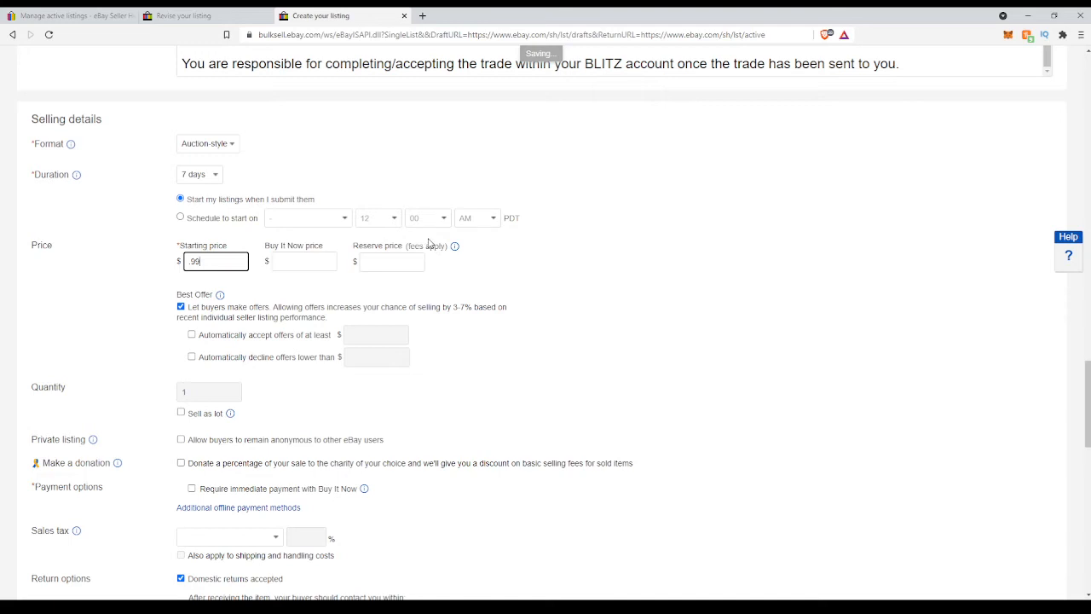
left_click(367, 262)
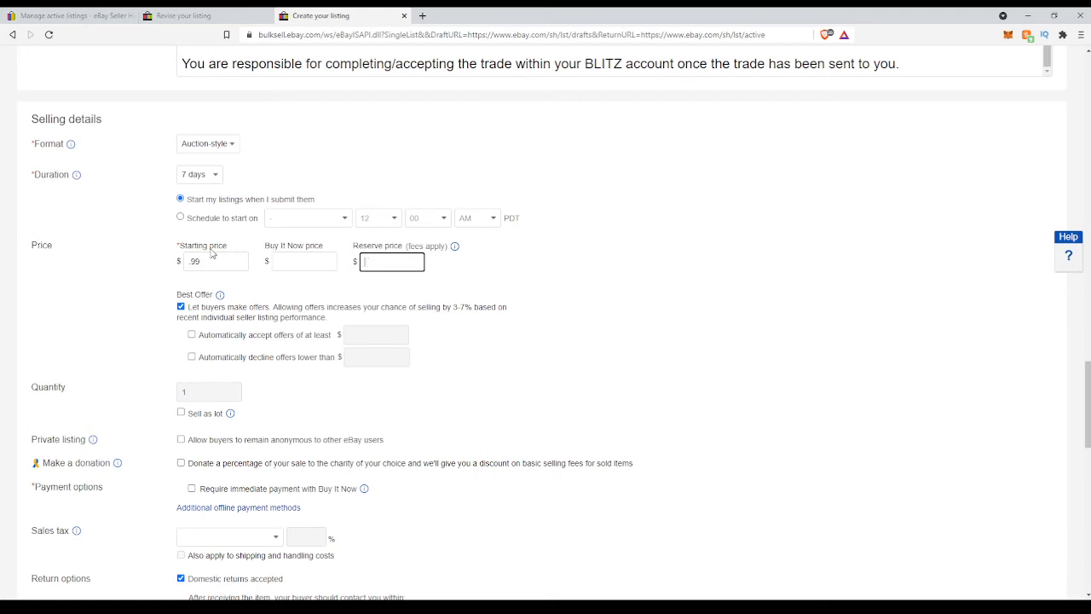
Set the auction's starting price to $99.99.
key("shift+Tab")
key("shift+Tab")
key("BackSpace")
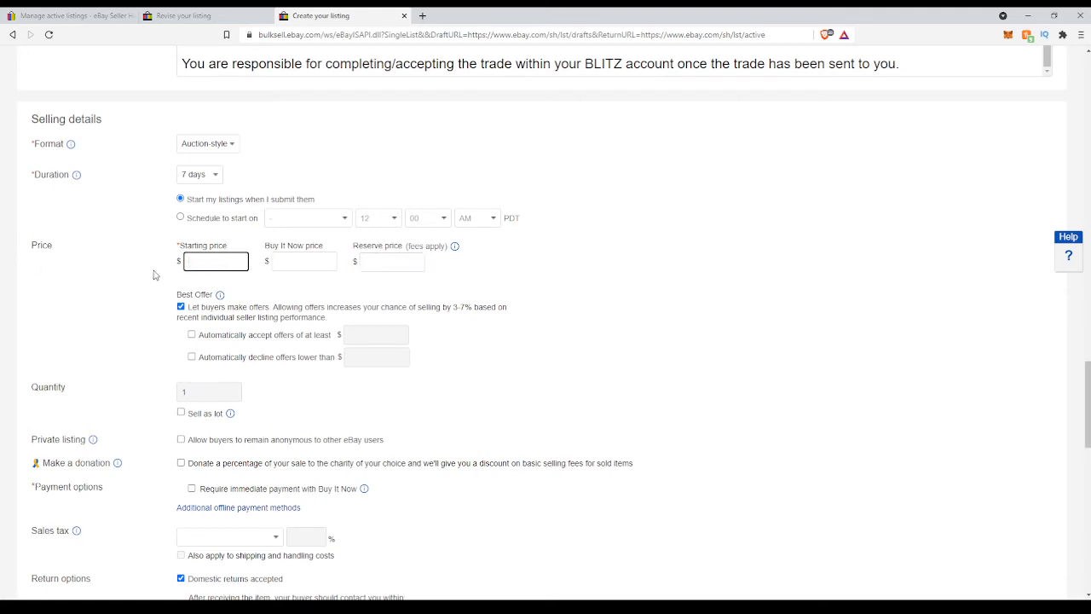
type("99.99")
left_click(103, 285)
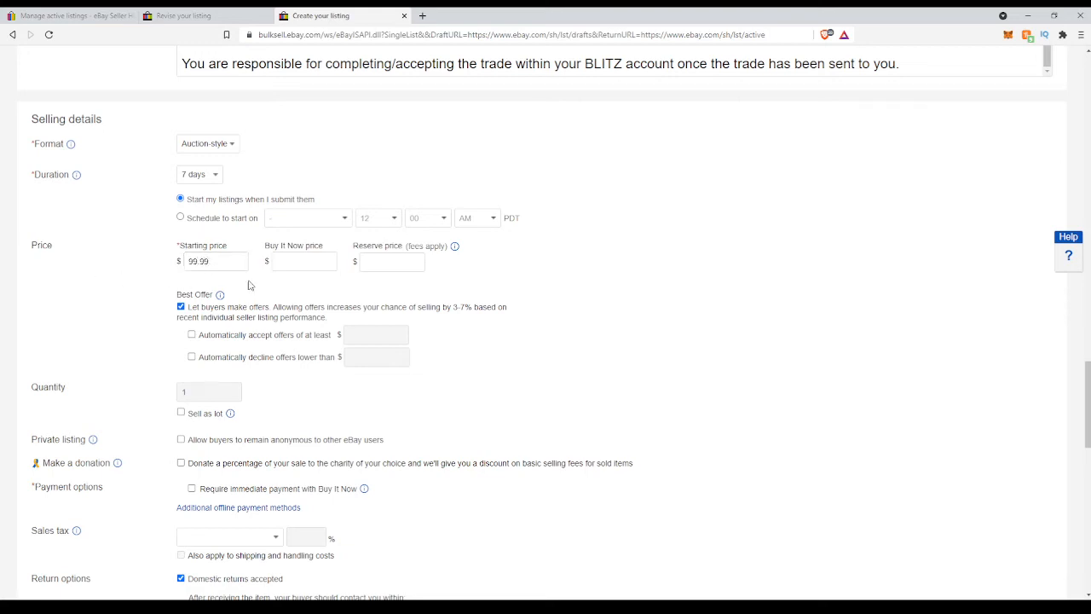
left_click_drag(220, 263, 150, 263)
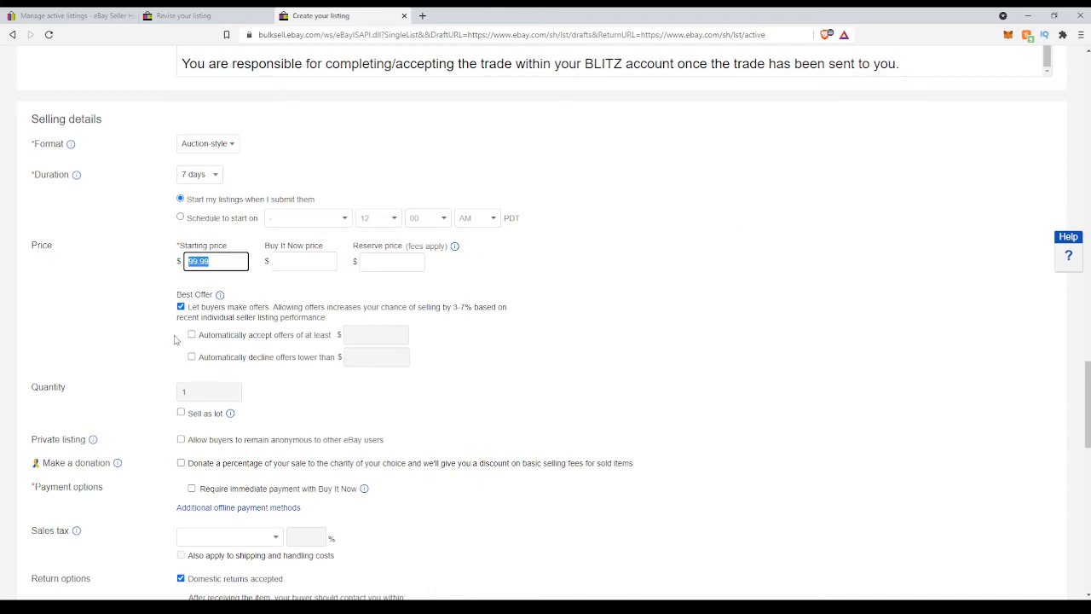
left_click(106, 304)
left_click(237, 262)
Change the selling format to Fixed price and set the Buy It Now price to $99.99.
left_click(215, 147)
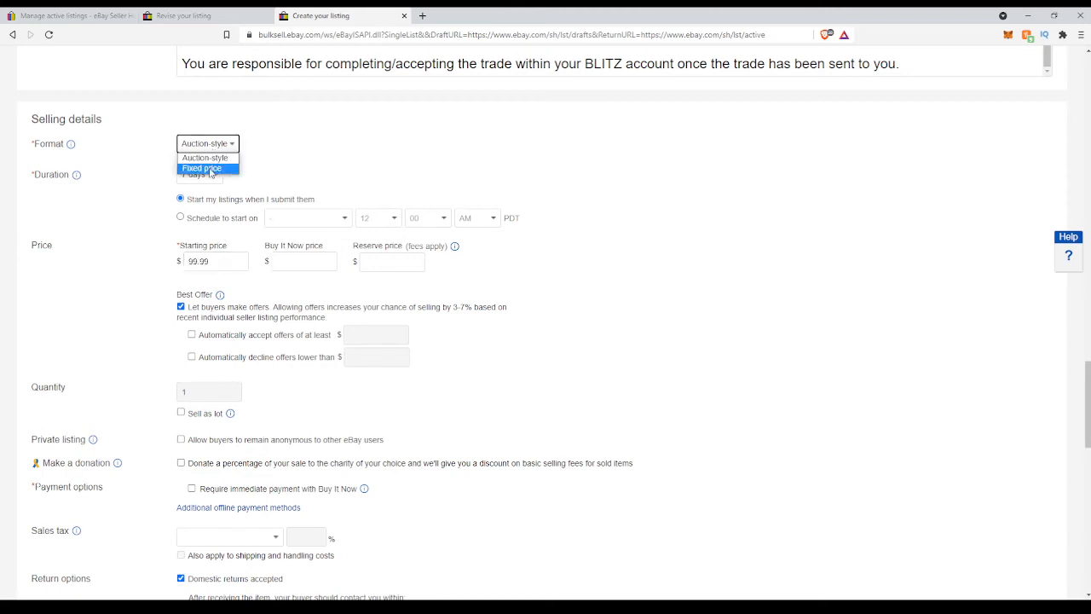
left_click(202, 168)
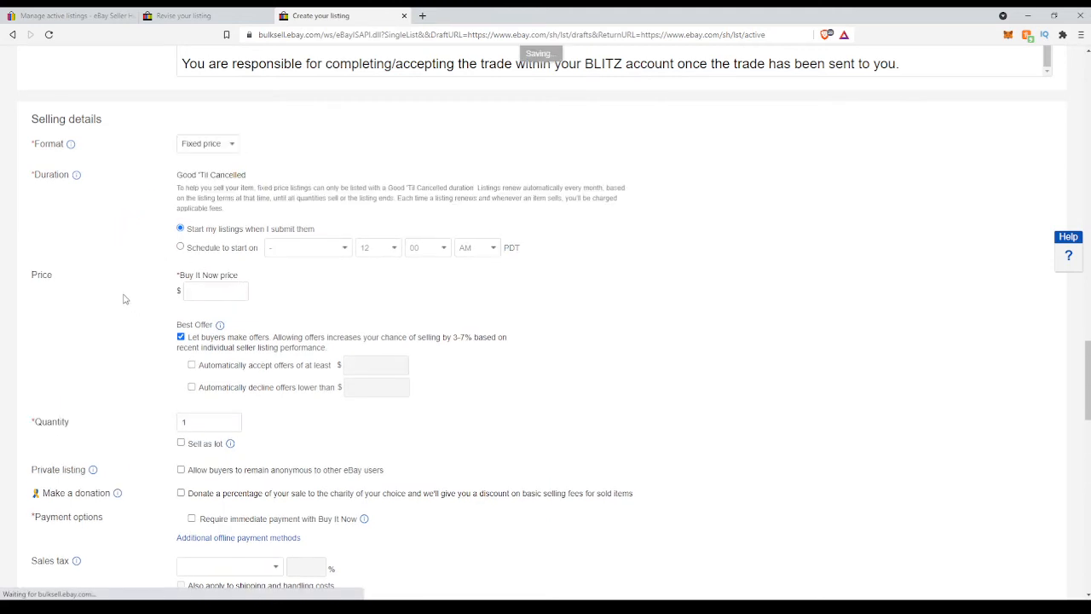
left_click(220, 291)
type("9")
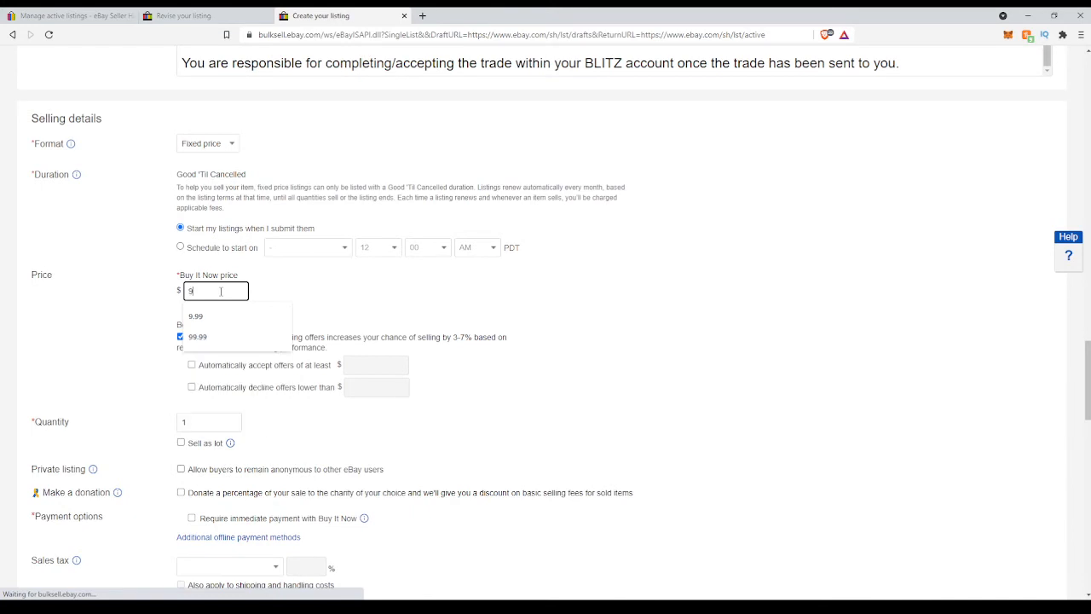
type("9.99")
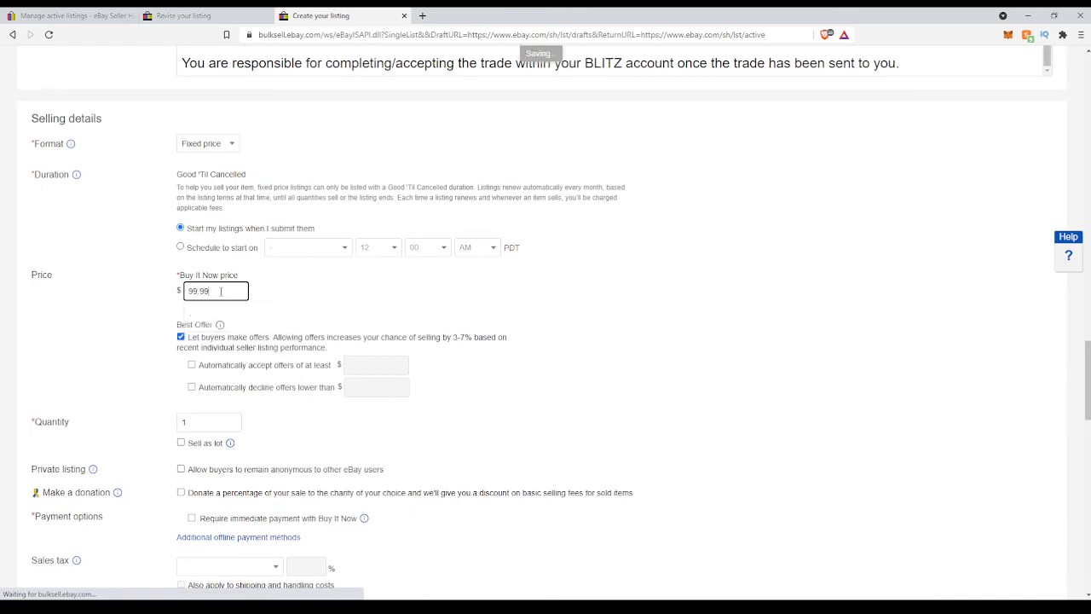
scroll(213, 318, "down", 3)
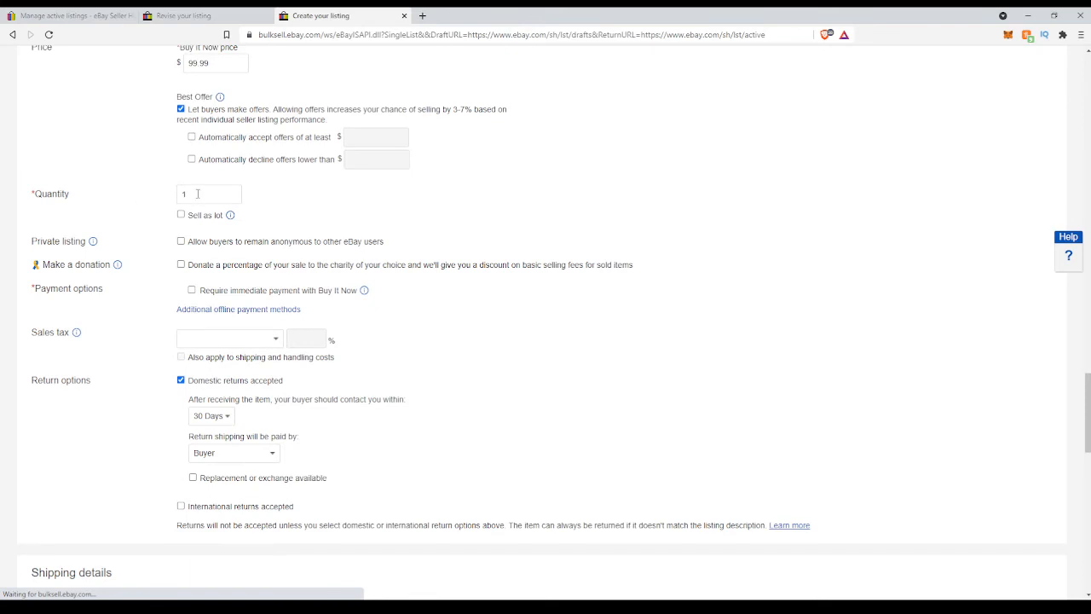
Review the quantity and selling details, and require immediate payment with Buy It Now.
double_click(197, 194)
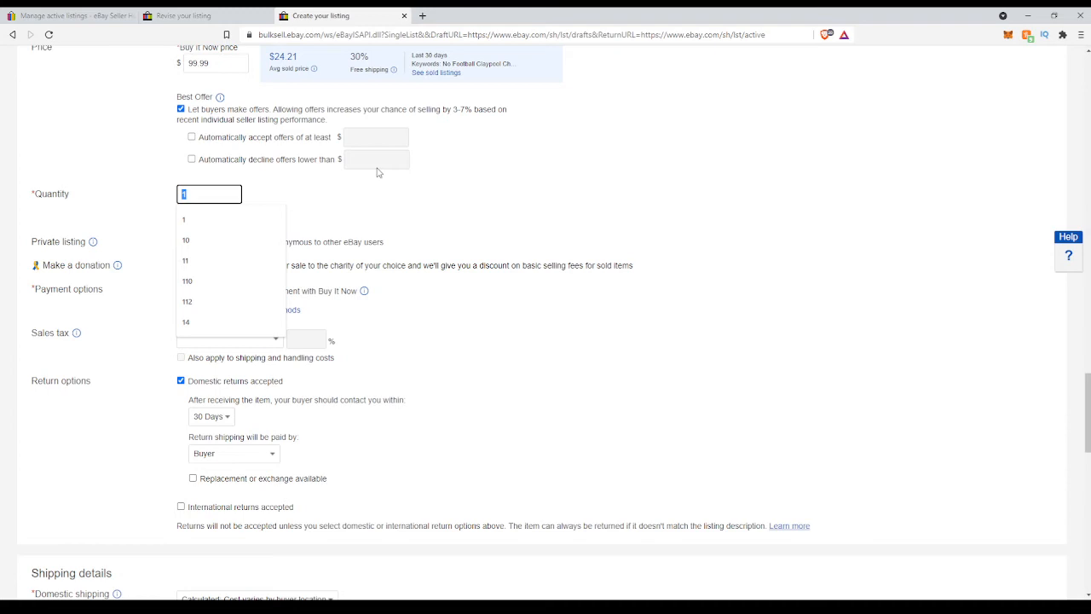
left_click(140, 163)
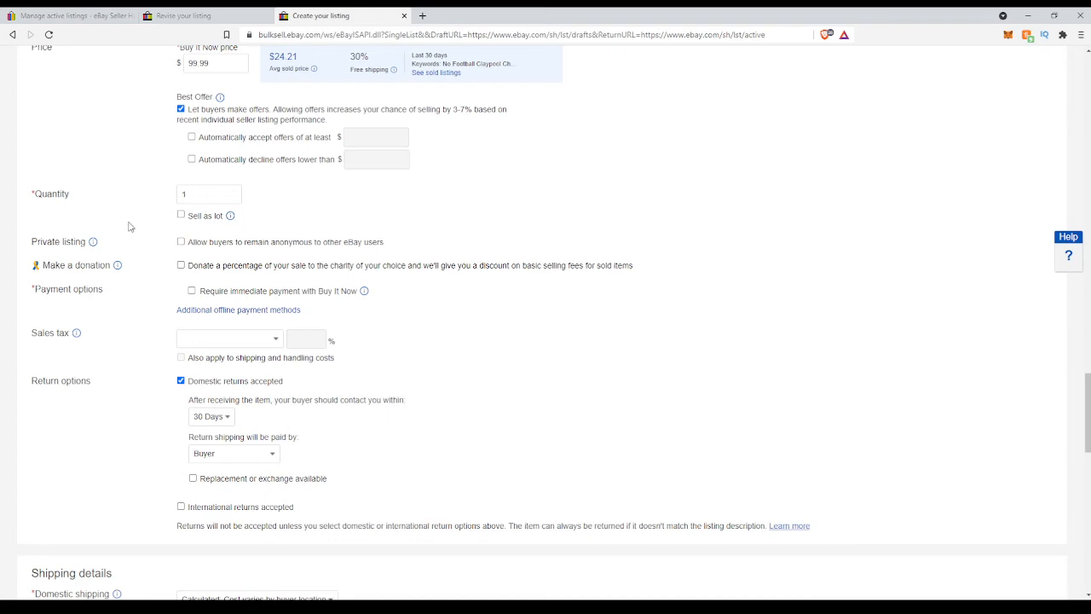
scroll(134, 256, "up", 3)
scroll(99, 278, "up", 8)
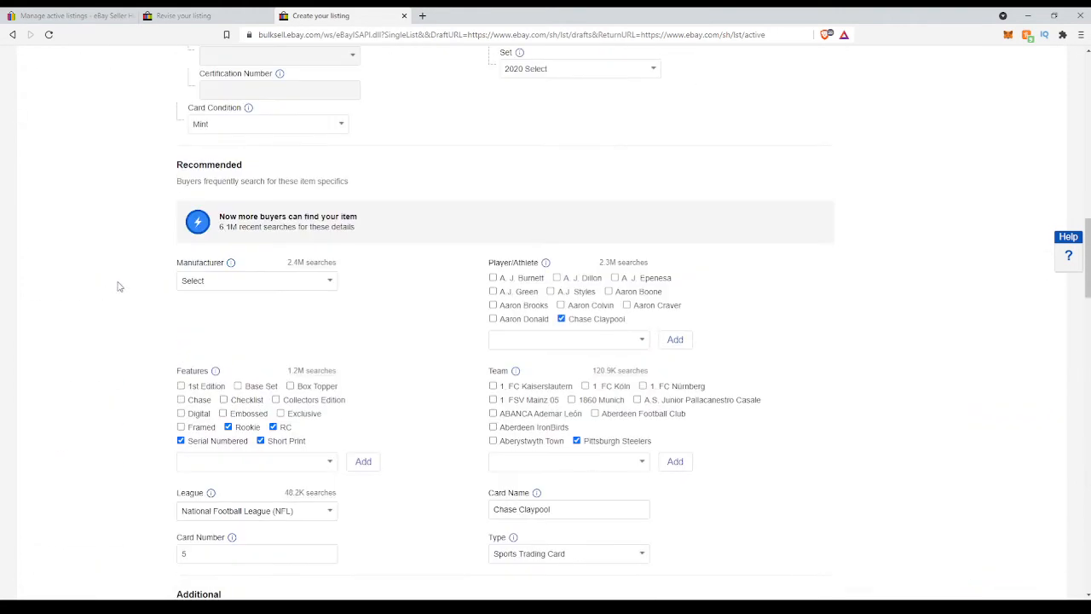
scroll(97, 372, "down", 3)
scroll(97, 372, "down", 5)
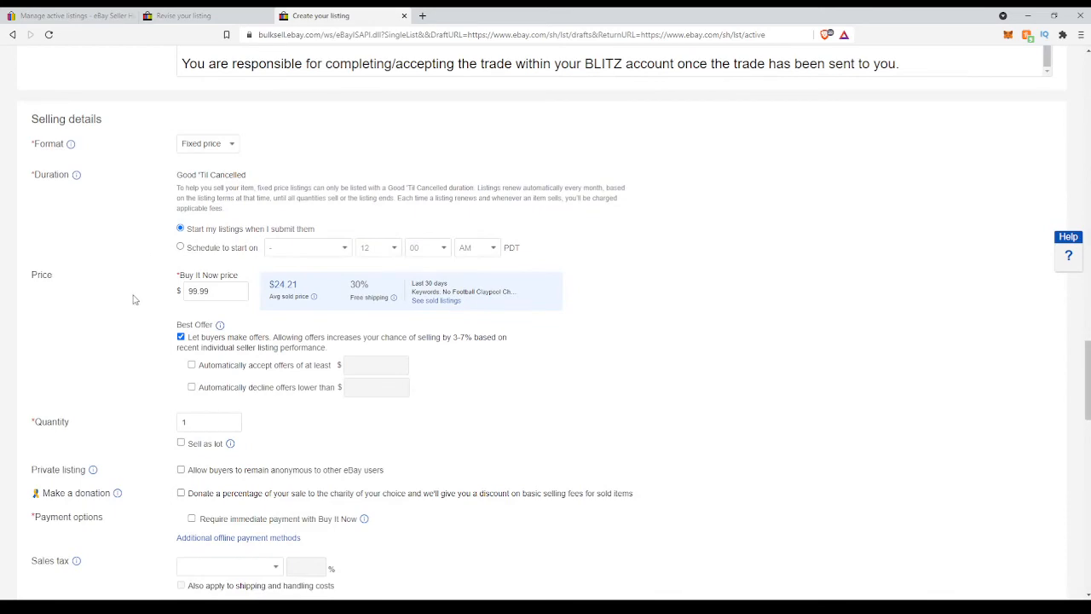
scroll(133, 300, "down", 3)
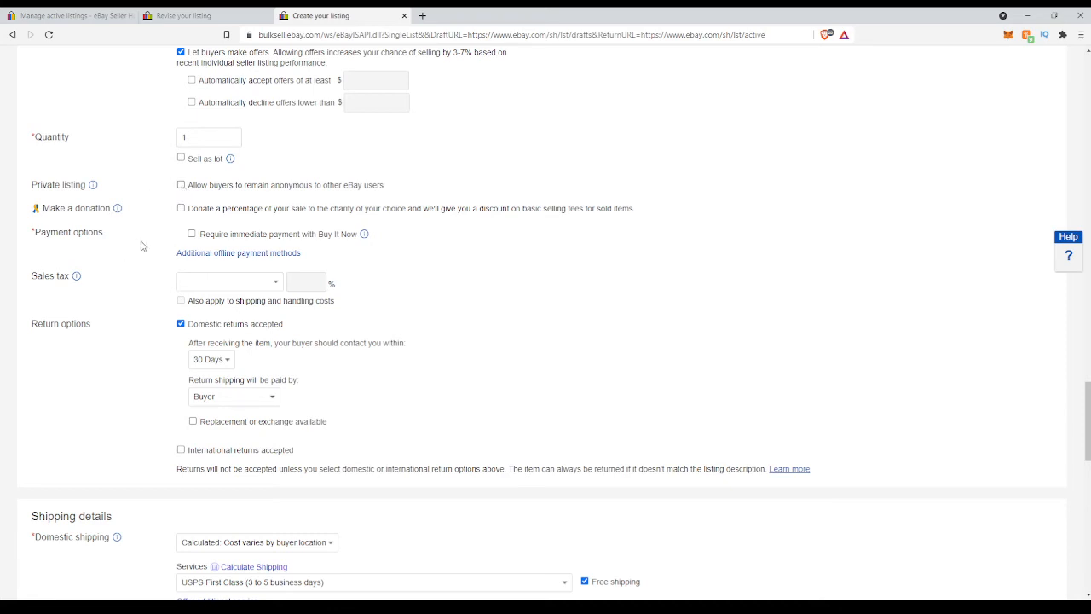
left_click(192, 235)
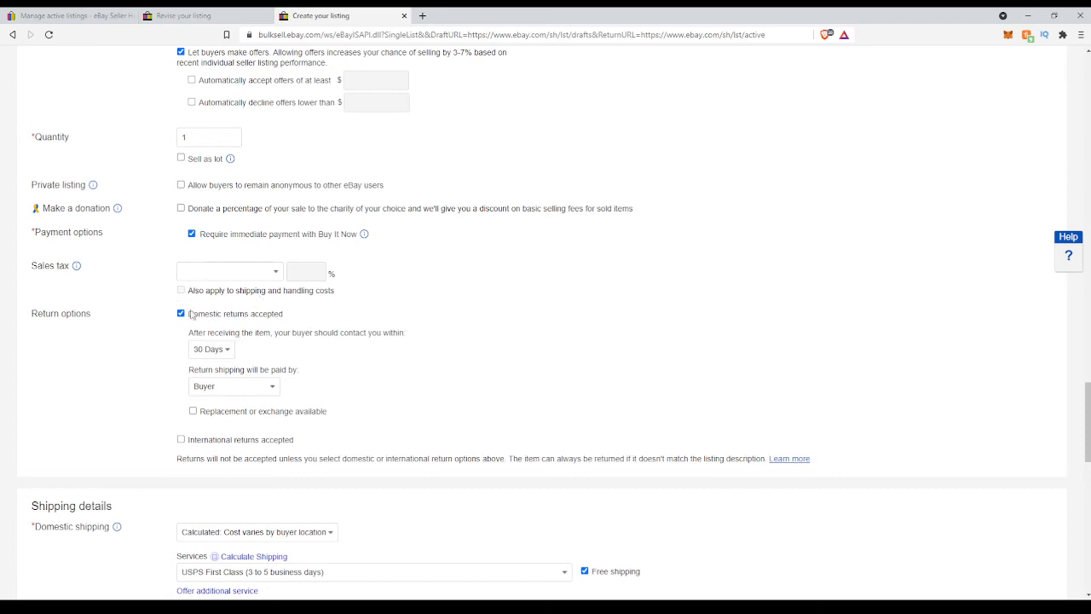
Set the sales tax to 7% for South Carolina and apply it to shipping and handling costs as well.
left_click(231, 273)
scroll(231, 343, "down", 5)
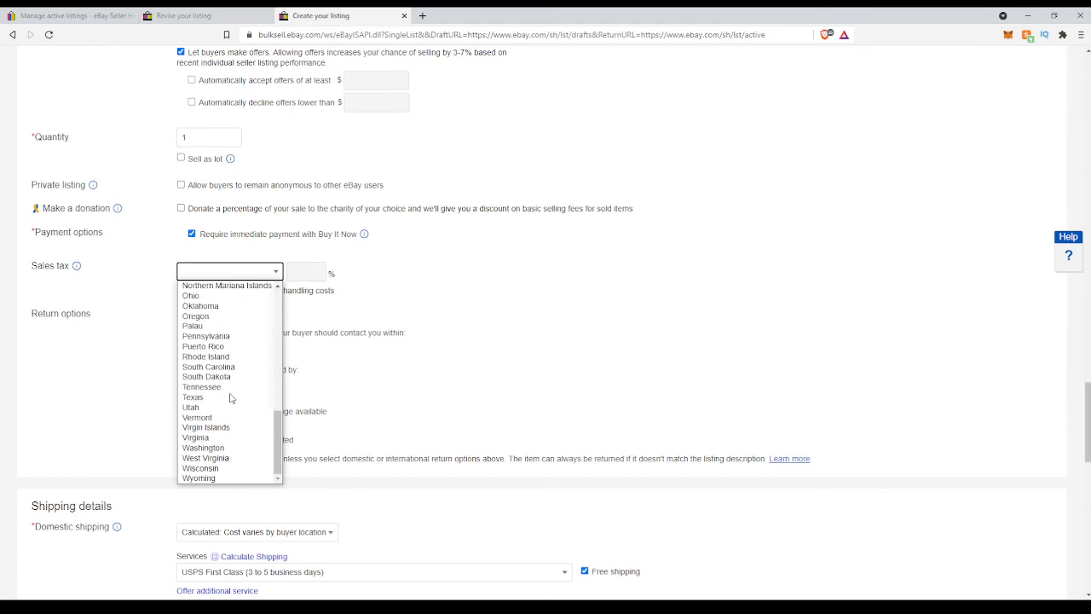
left_click(220, 376)
left_click(307, 272)
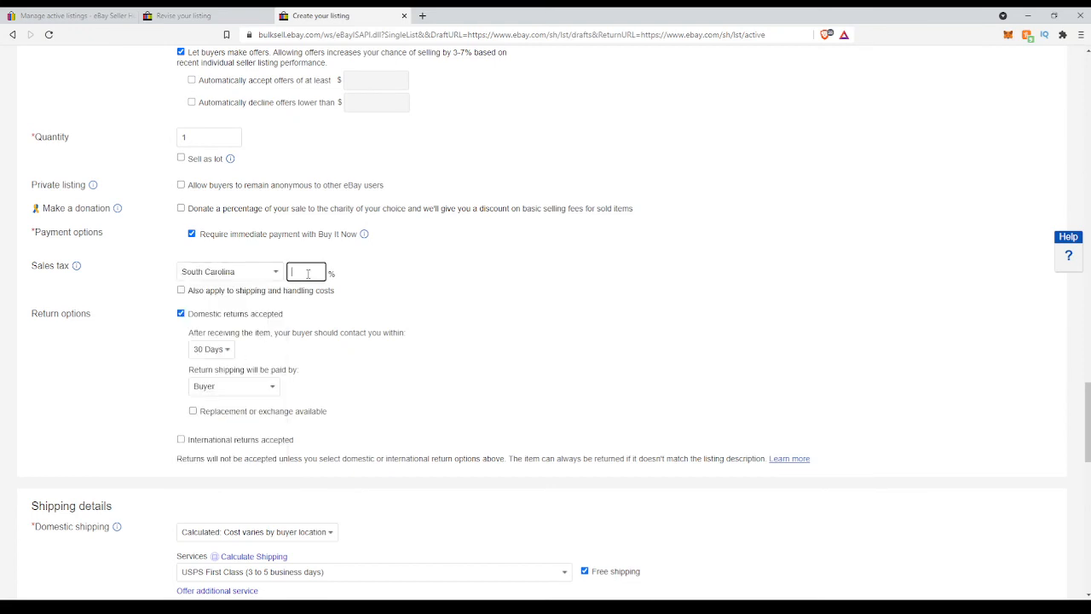
type("7")
left_click(181, 291)
Clear the state selected for sales tax.
left_click(264, 275)
scroll(236, 364, "up", 8)
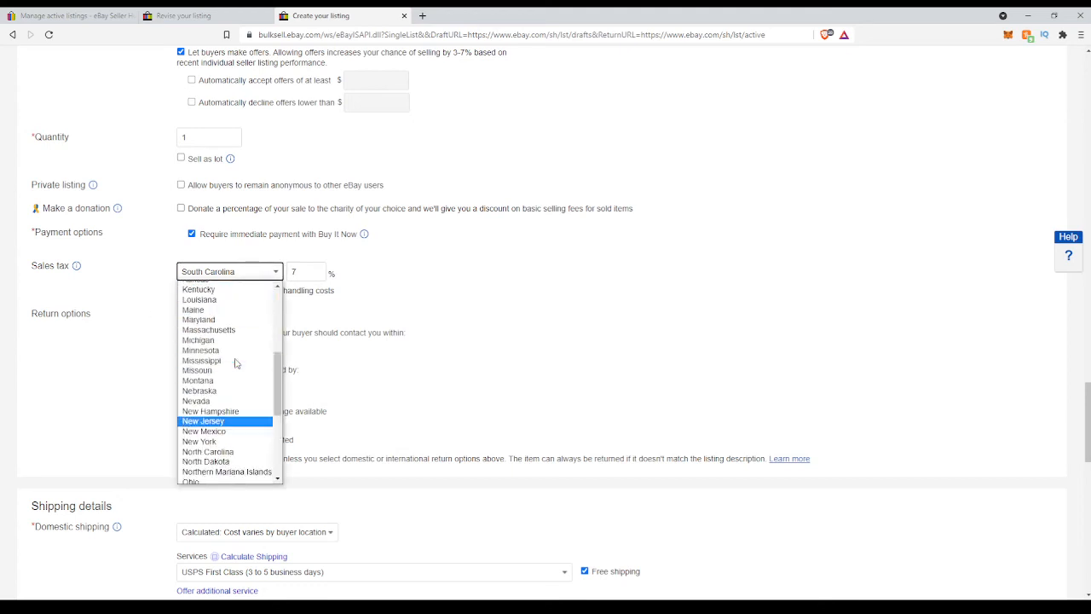
left_click(189, 288)
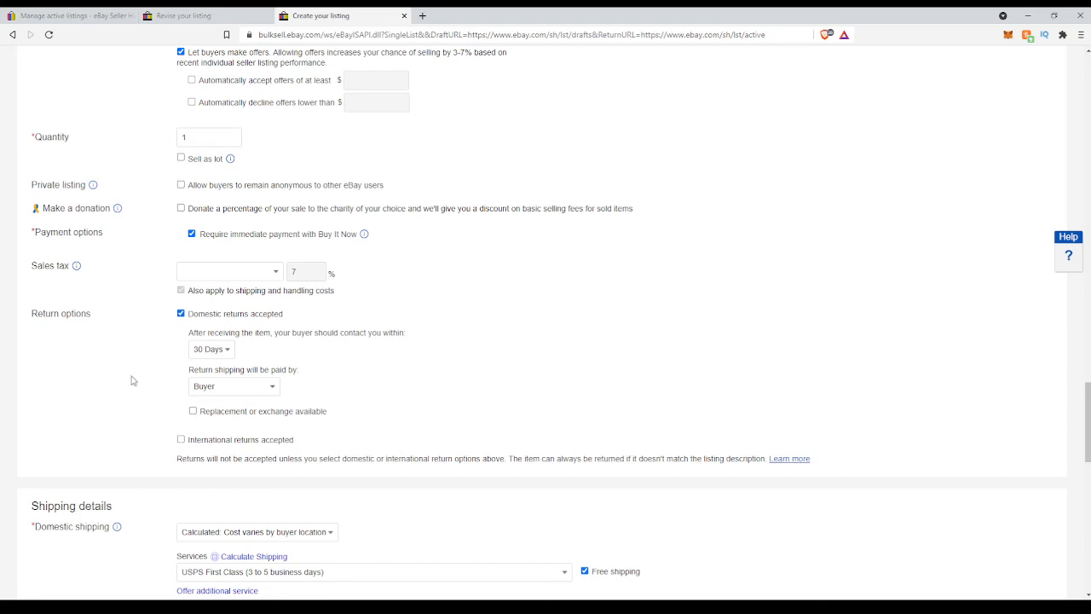
Turn off domestic returns in the listing's return options.
scroll(68, 386, "down", 3)
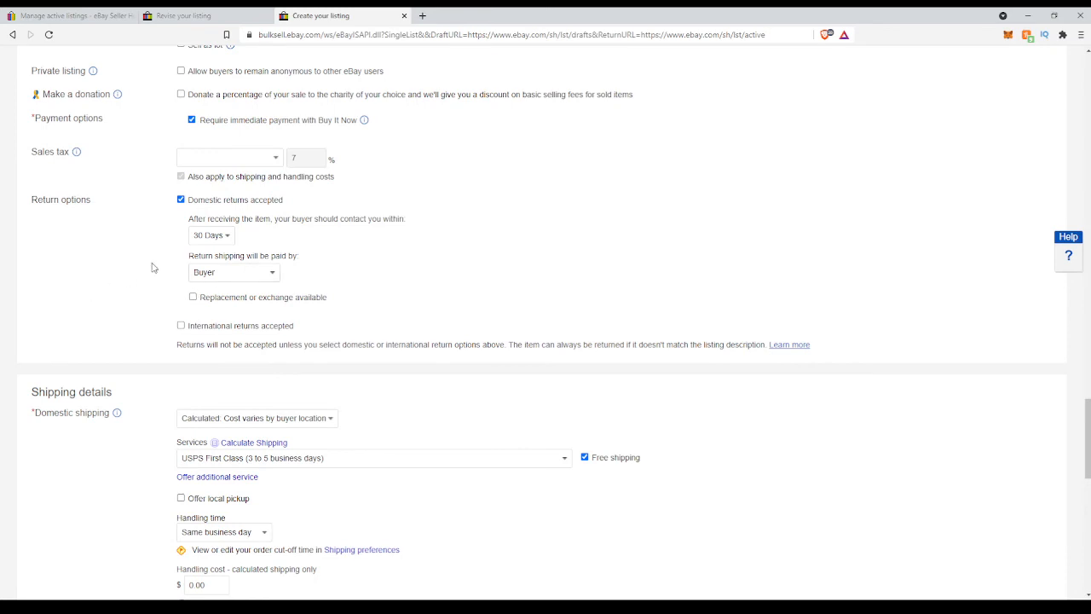
left_click(181, 200)
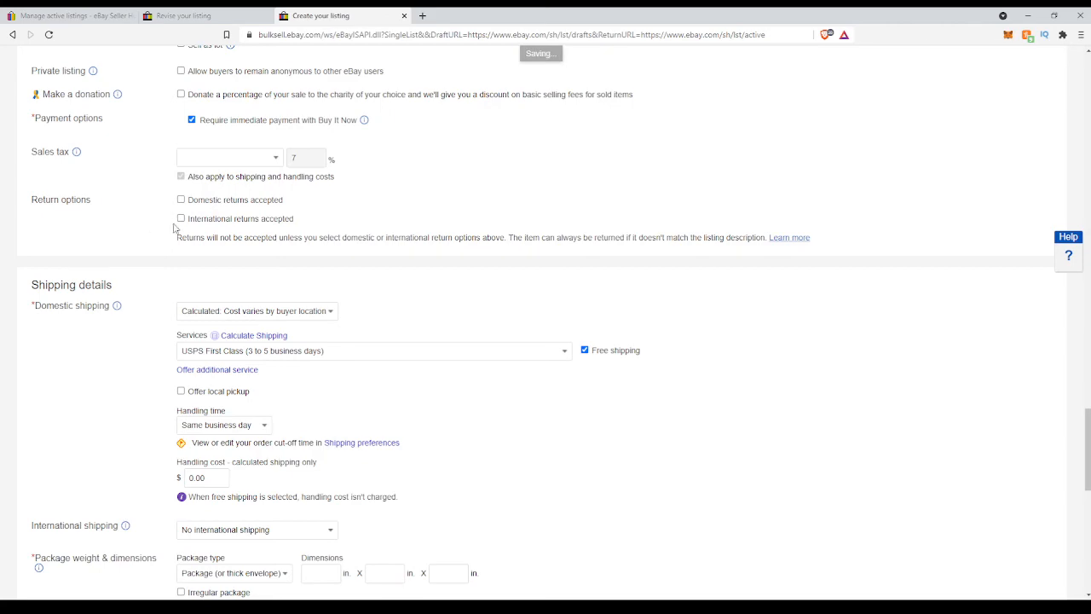
Look through the domestic shipping services and choose eBay Standard Envelope for Trading Cards, Stamps, Postcards & Coins up to $20.
scroll(153, 367, "down", 3)
scroll(195, 358, "up", 2)
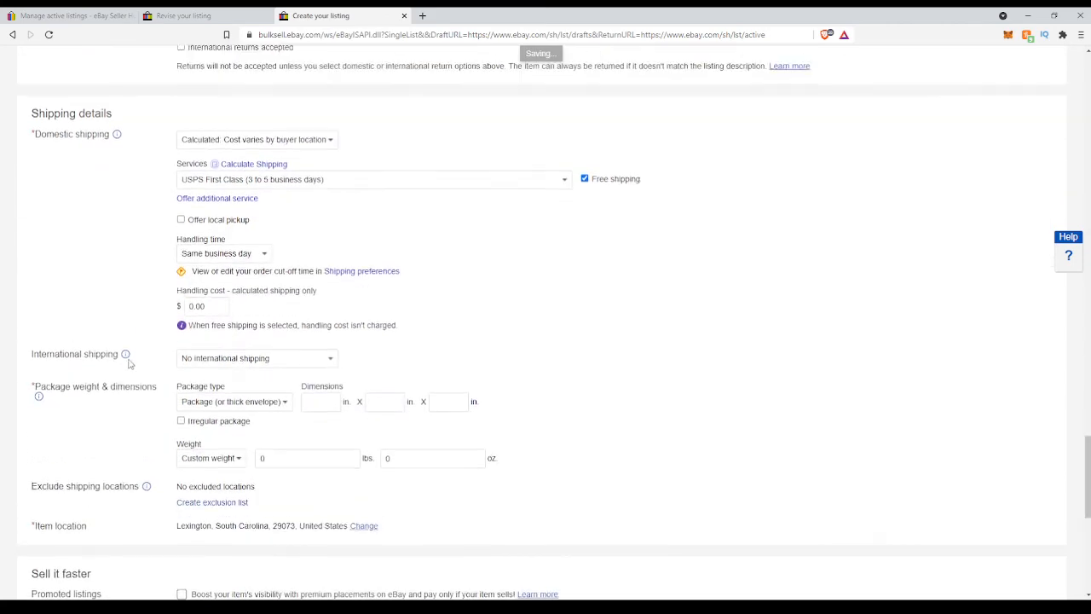
left_click(352, 240)
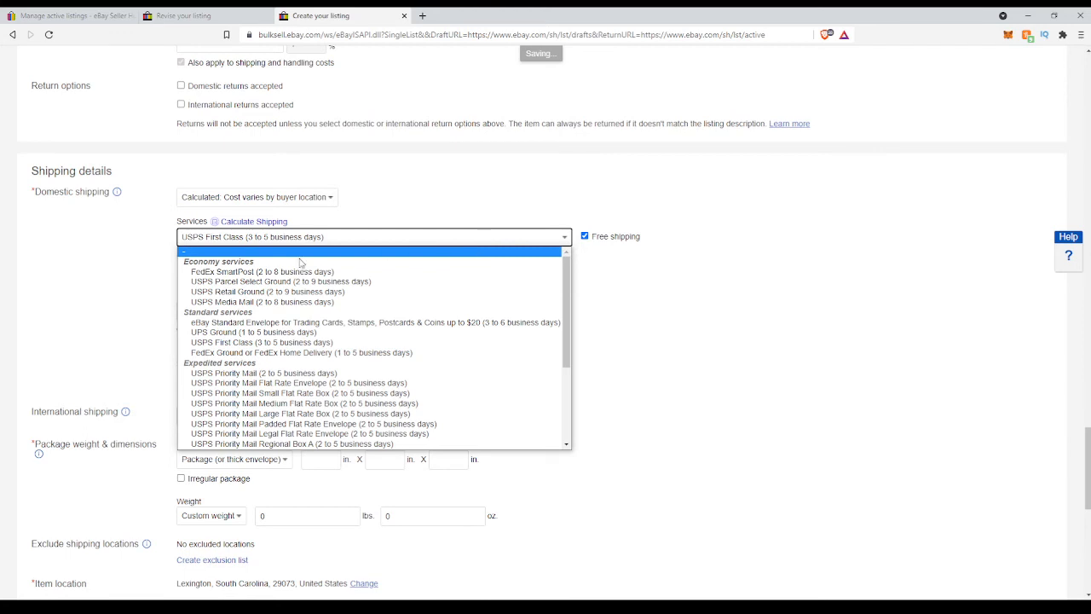
scroll(254, 384, "down", 3)
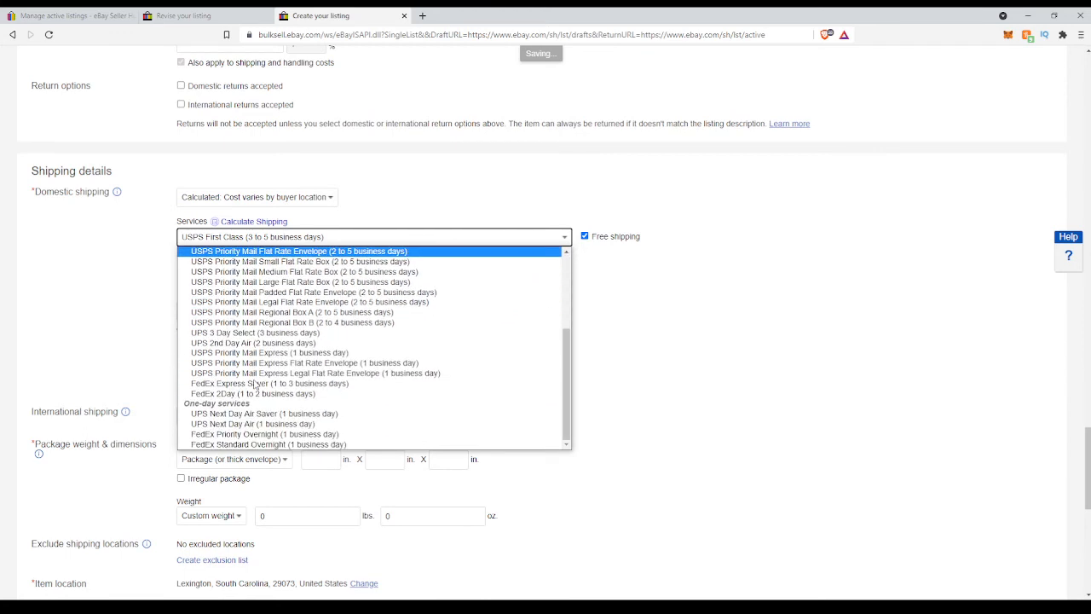
scroll(254, 384, "up", 3)
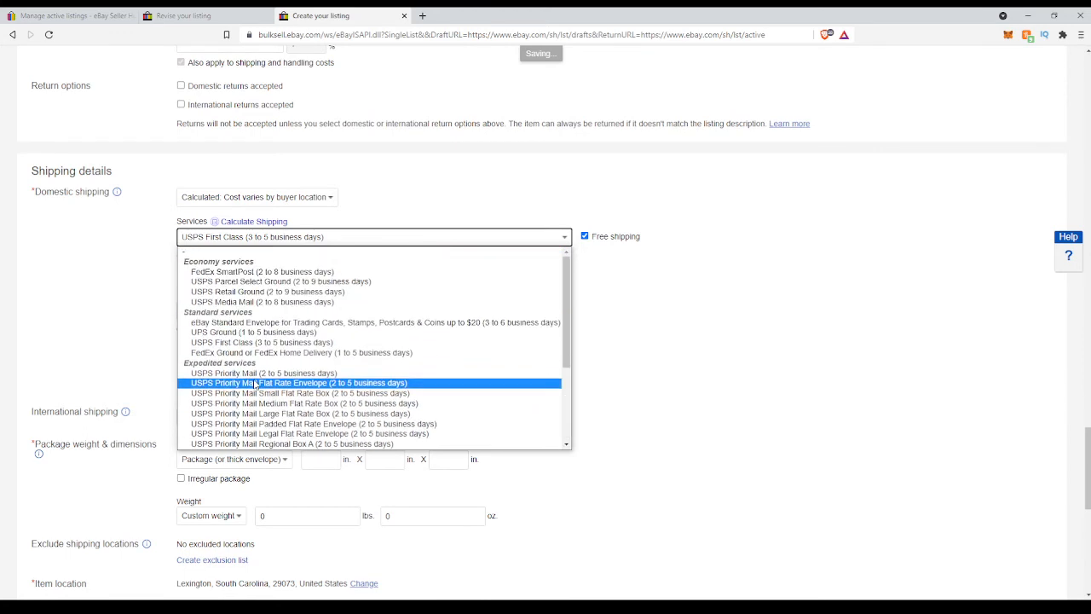
left_click(271, 324)
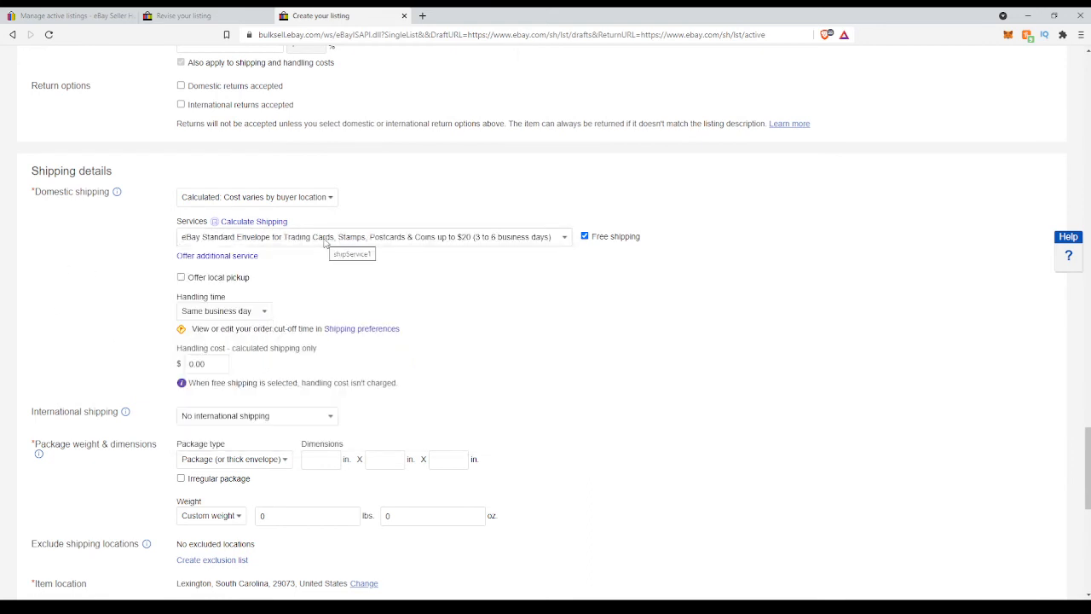
left_click(418, 241)
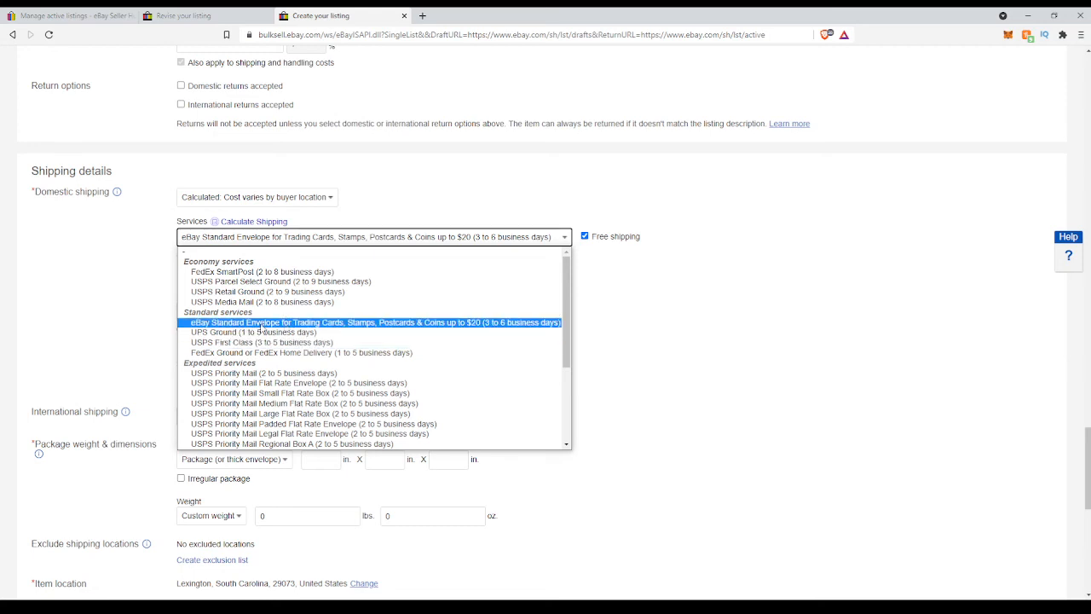
left_click(128, 324)
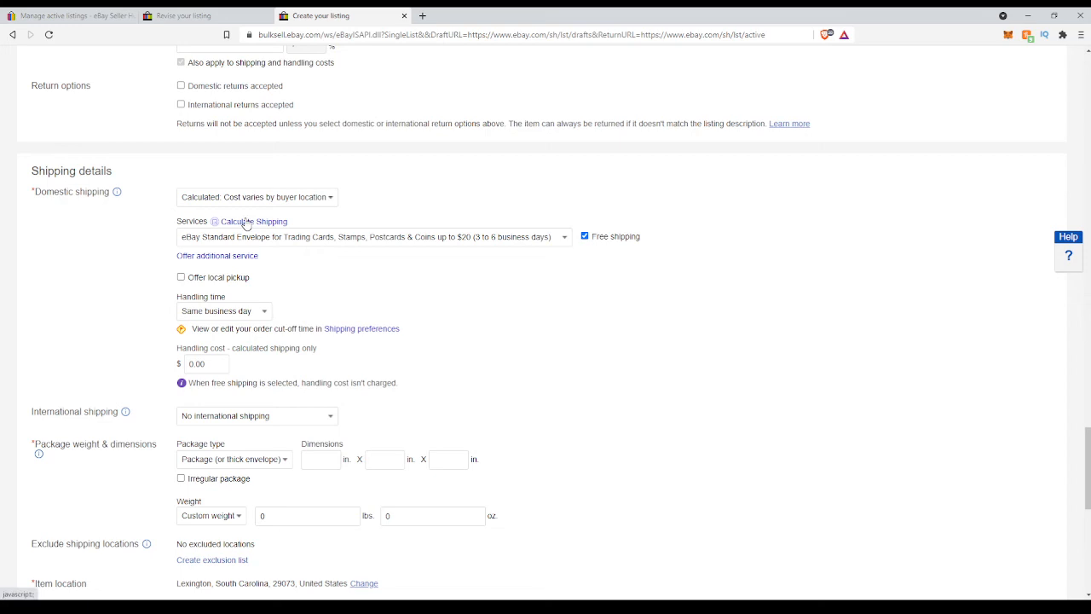
Set the domestic shipping handling time to 3 business days.
left_click(233, 313)
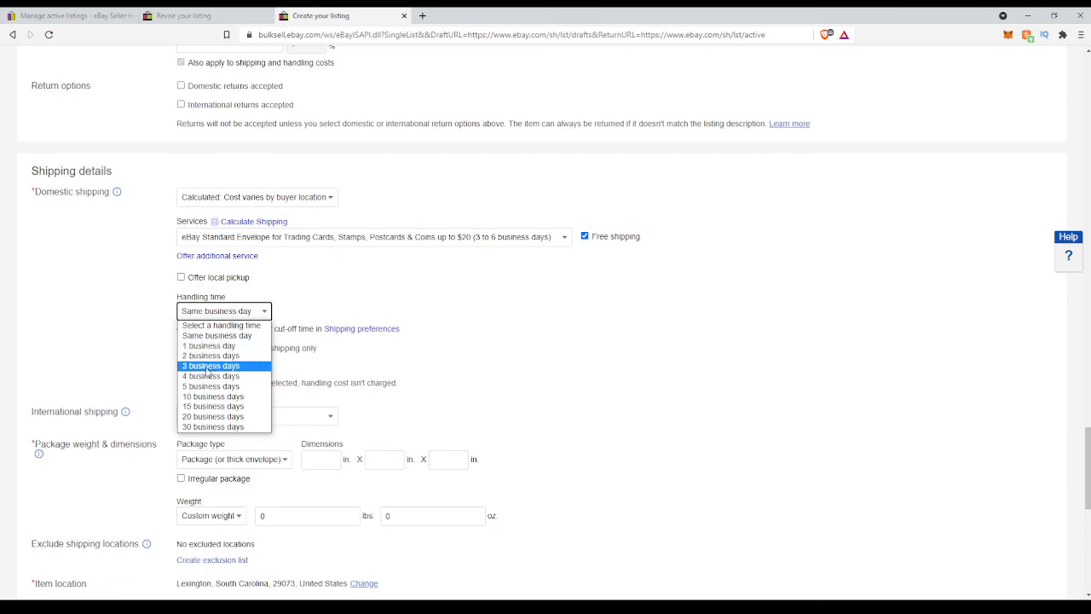
left_click(228, 317)
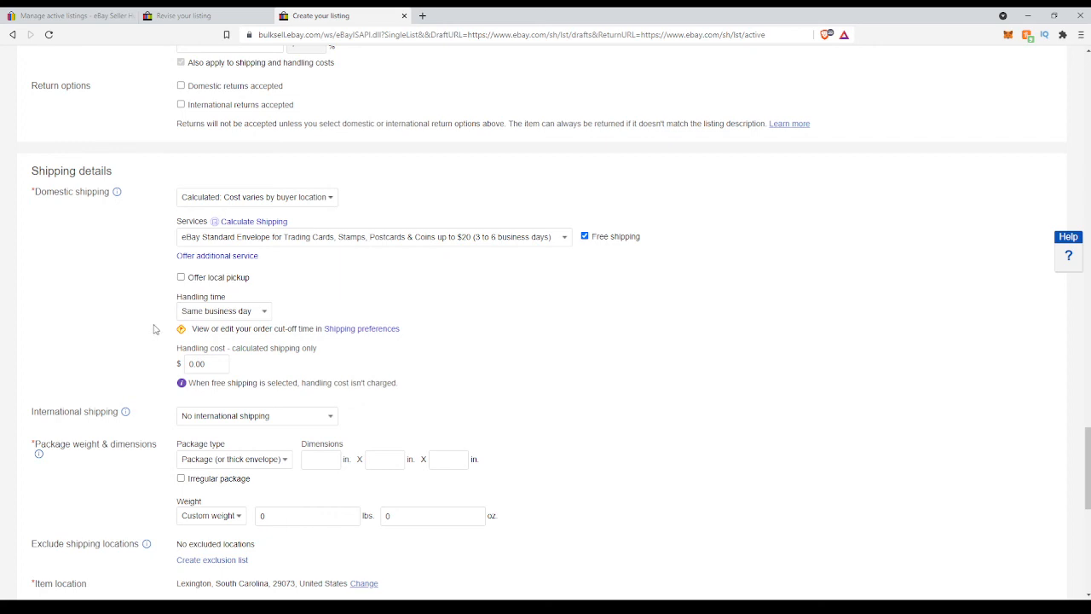
left_click(219, 315)
key("Down")
key("Down")
key("Down")
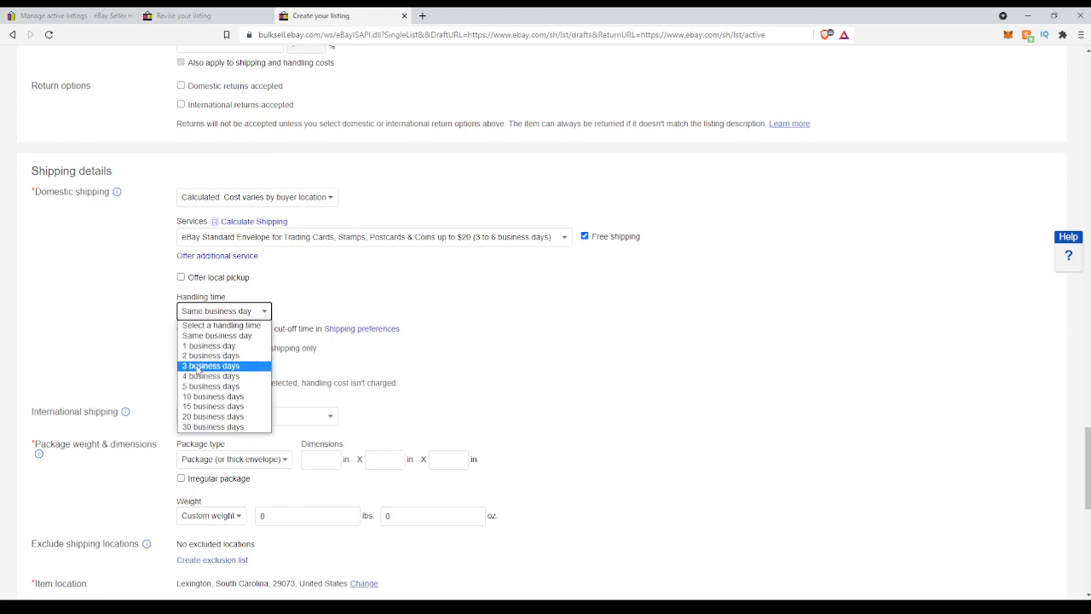
key("Return")
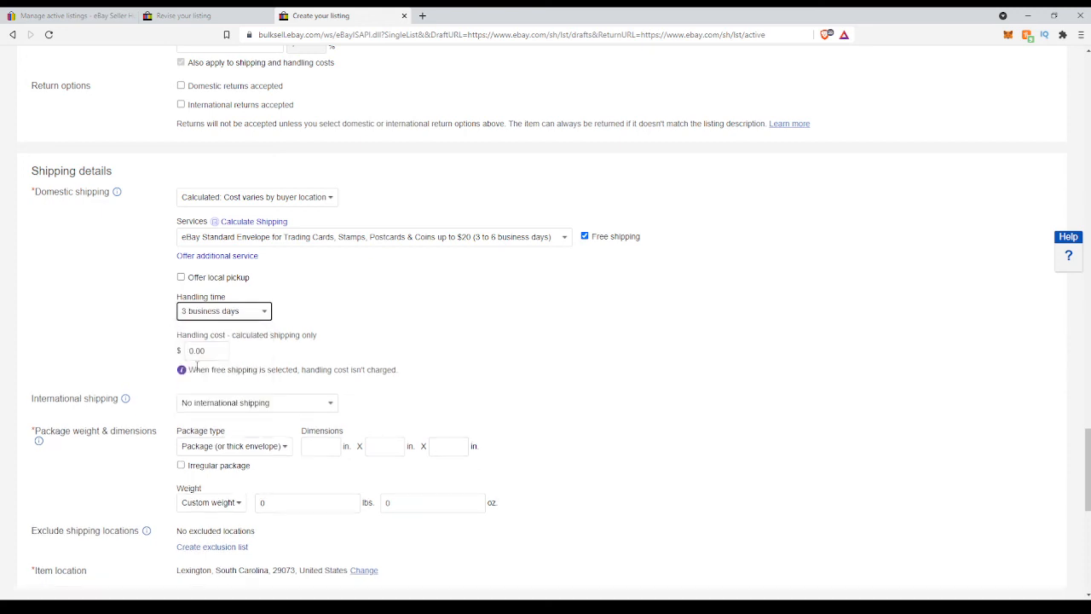
Try a domestic handling time of 1 business day, but settle on Same business day.
left_click(205, 313)
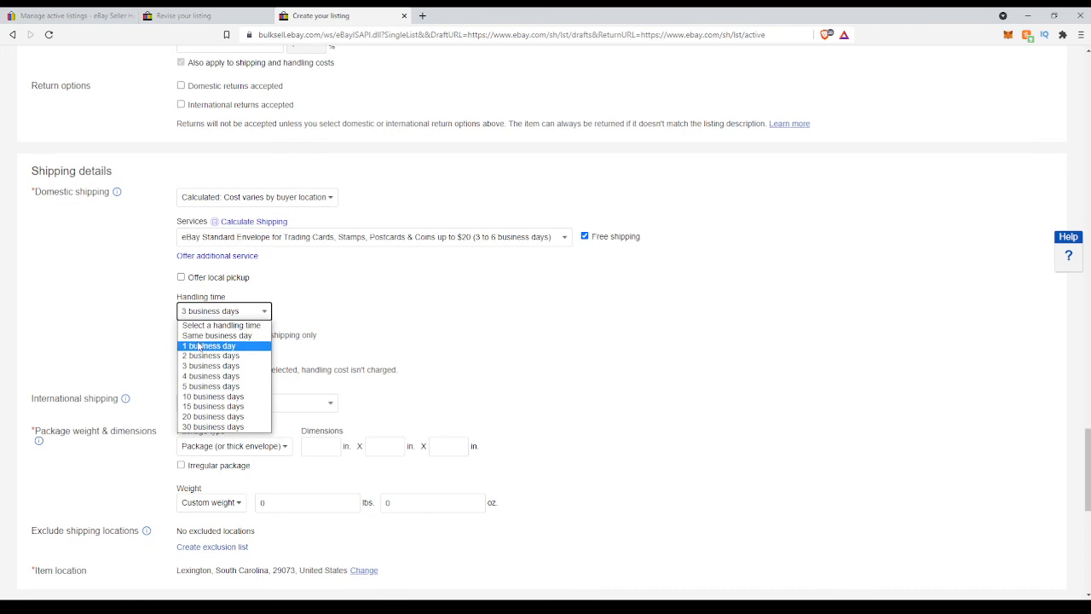
left_click(198, 345)
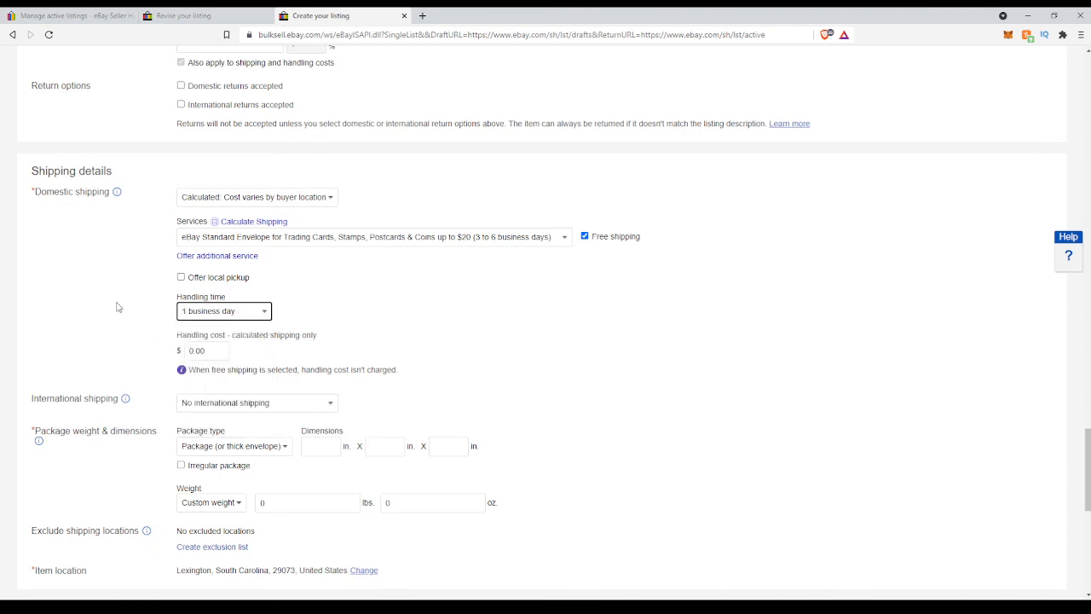
left_click(228, 316)
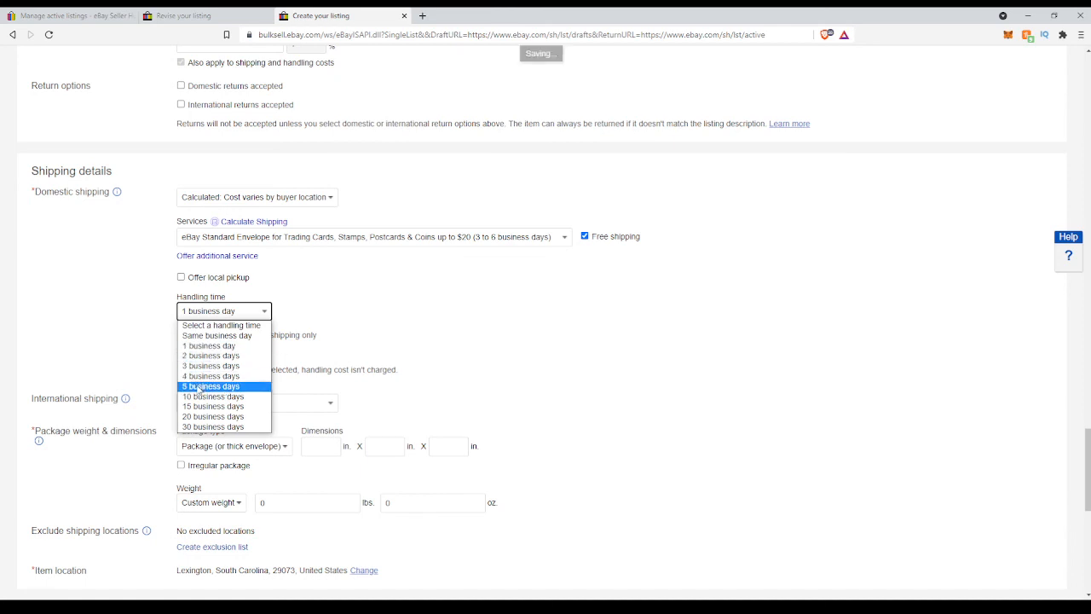
left_click(206, 336)
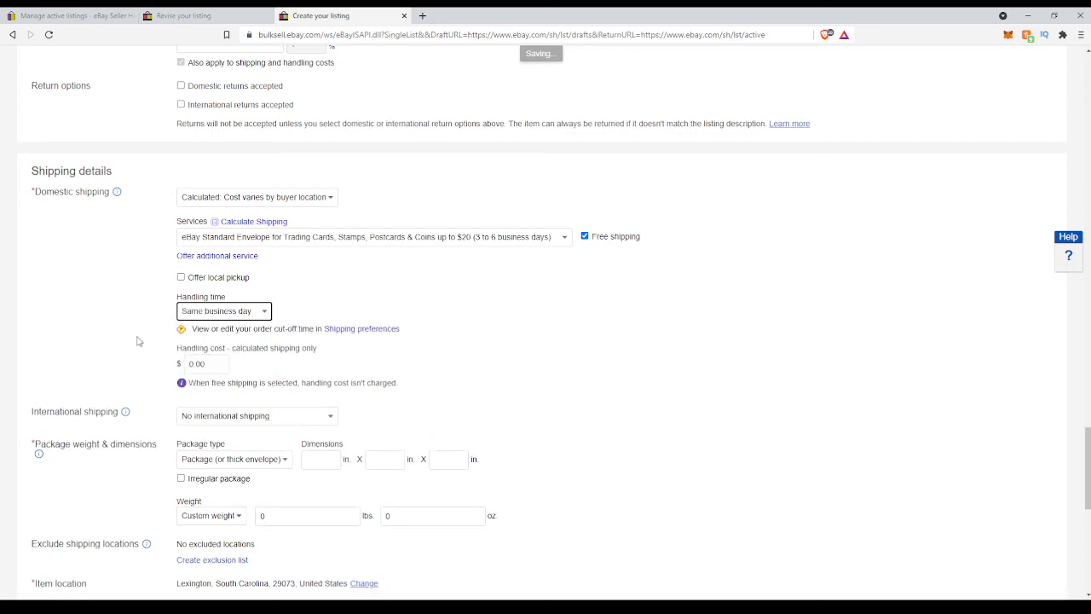
Turn on promoted listings for the item in the Sell it faster section.
scroll(136, 341, "down", 2)
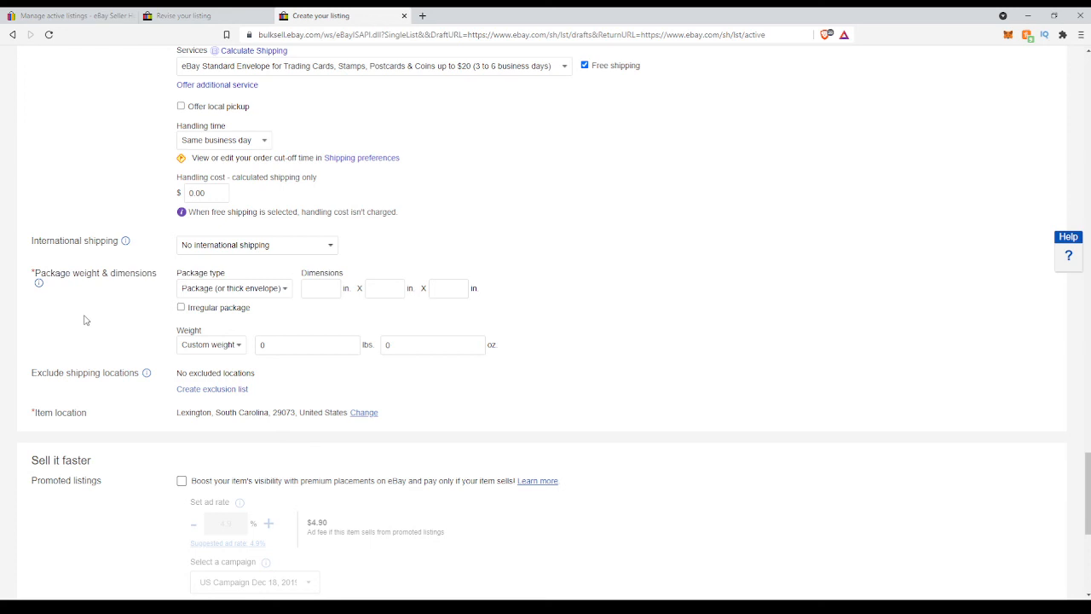
scroll(110, 358, "down", 3)
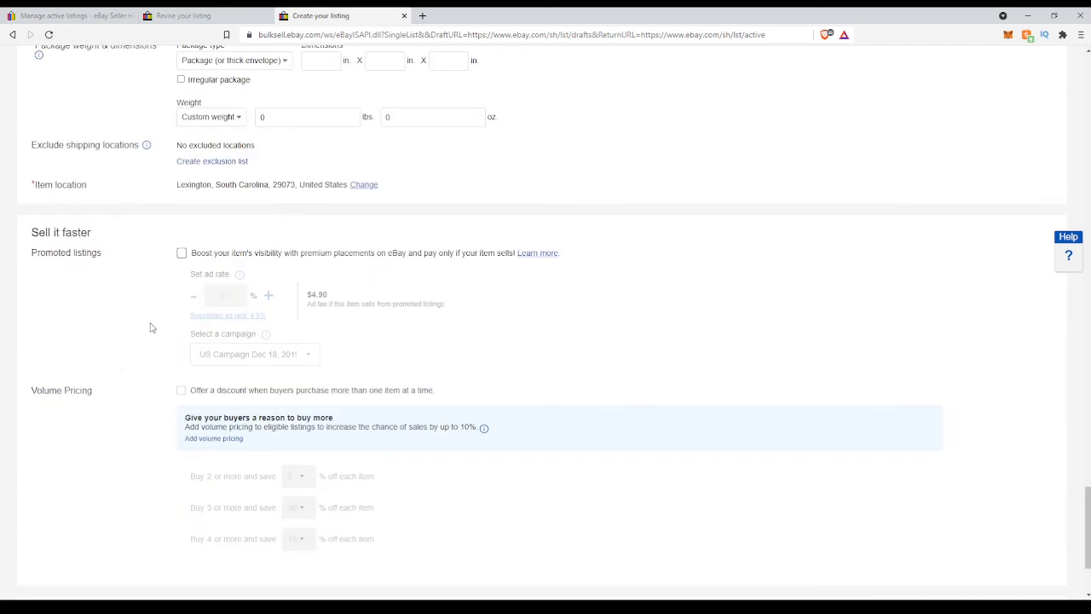
scroll(88, 292, "down", 2)
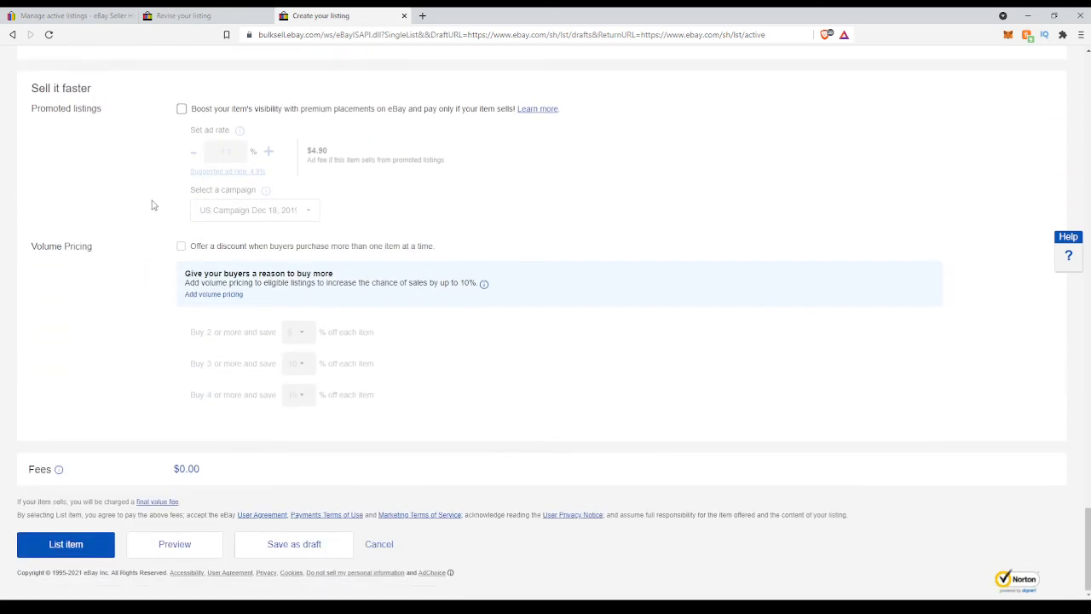
left_click(181, 110)
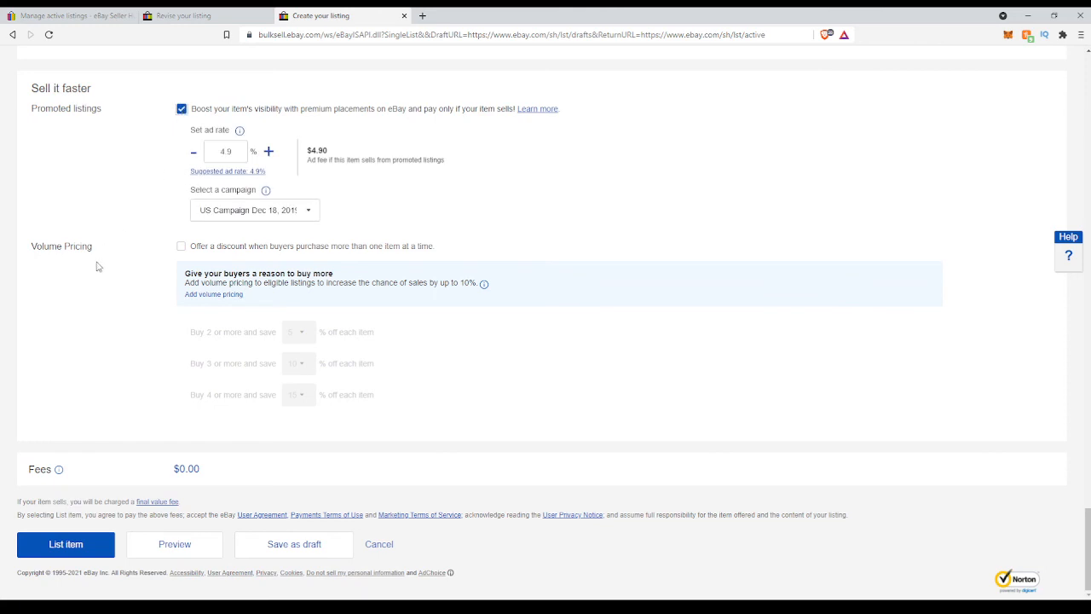